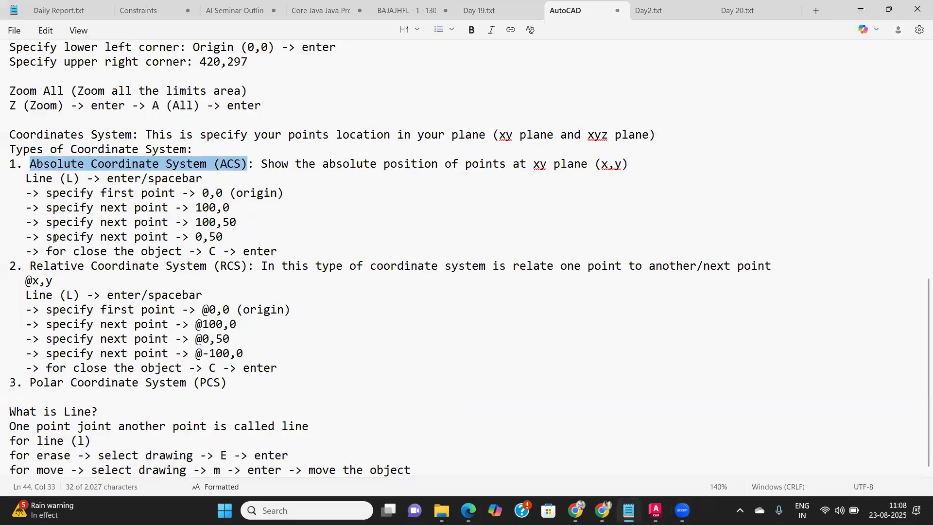
Complete the Polar Coordinate System (PCS) heading with the definition ": Draw the object by use of the angles"
{"action": "left_click_drag", "start_coordinate": [32, 264], "coordinate": [250, 266]}
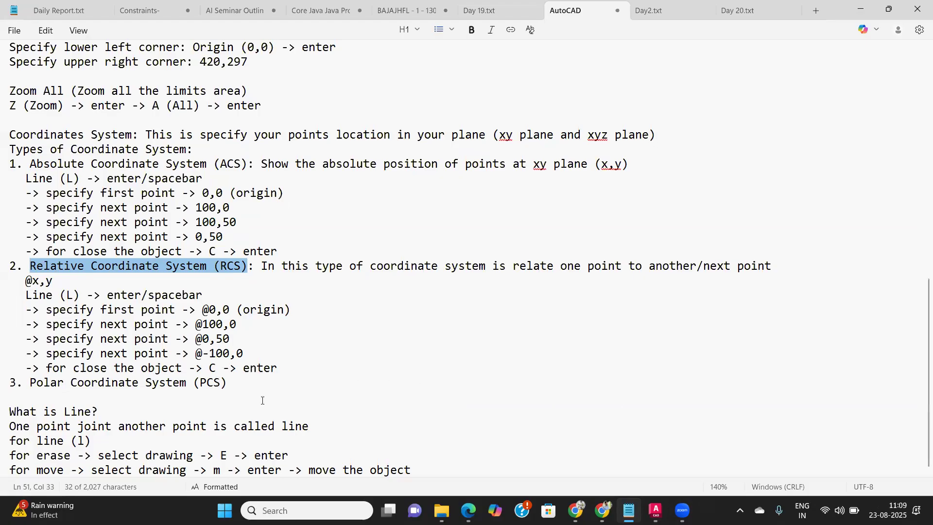
{"action": "left_click", "coordinate": [251, 389]}
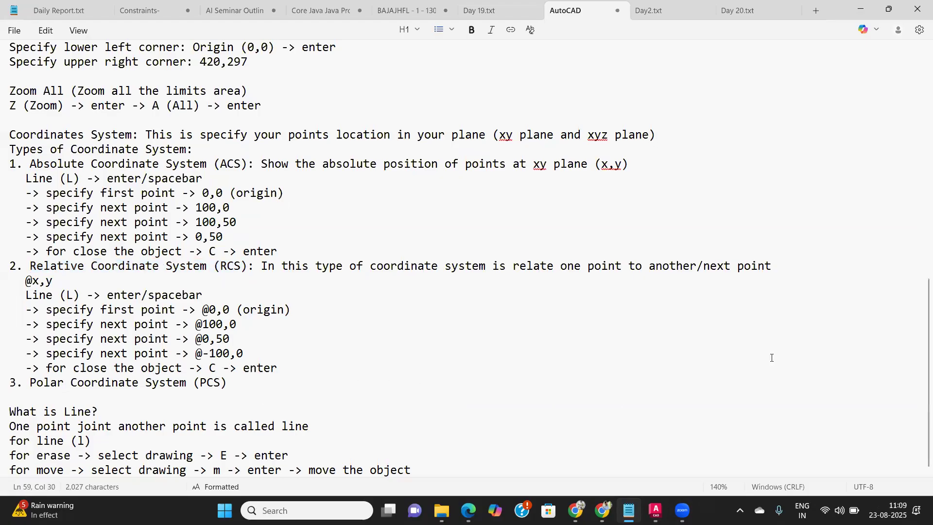
{"action": "type", "text": ":"}
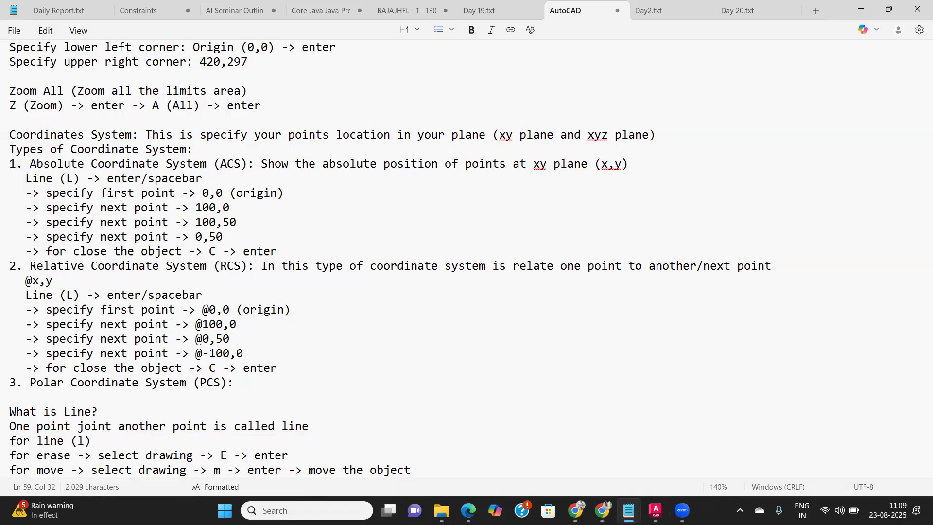
{"action": "type", "text": "Draw the object by "}
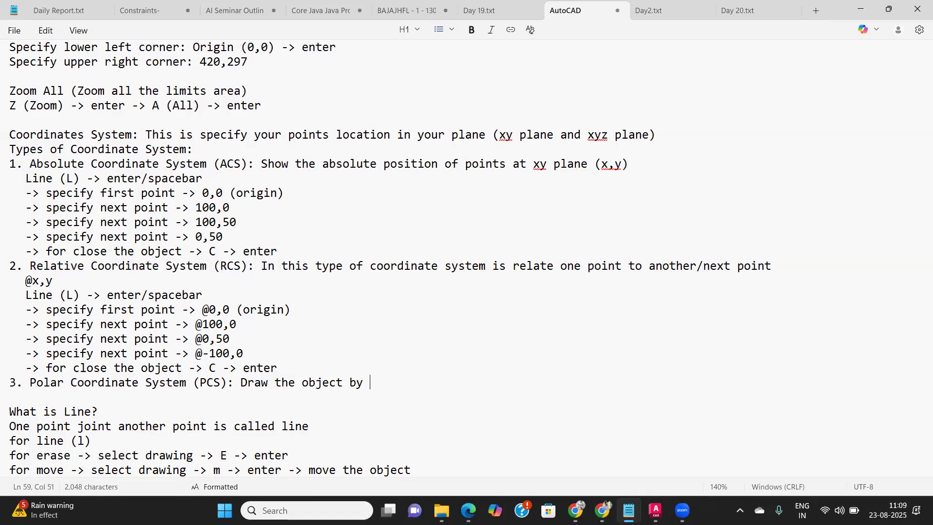
{"action": "type", "text": "use of the "}
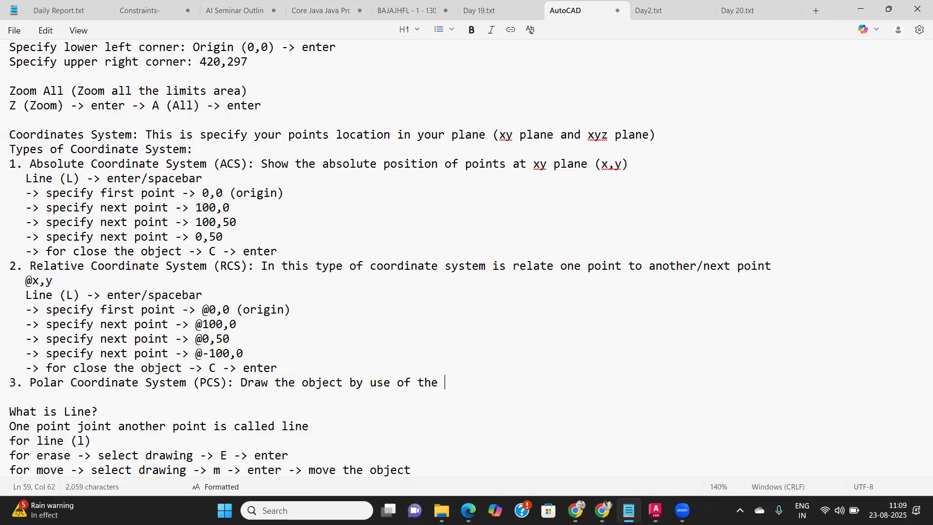
{"action": "type", "text": "angles"}
{"action": "scroll", "coordinate": [771, 357], "scroll_direction": "up", "scroll_amount": 2, "text": "ctrl"}
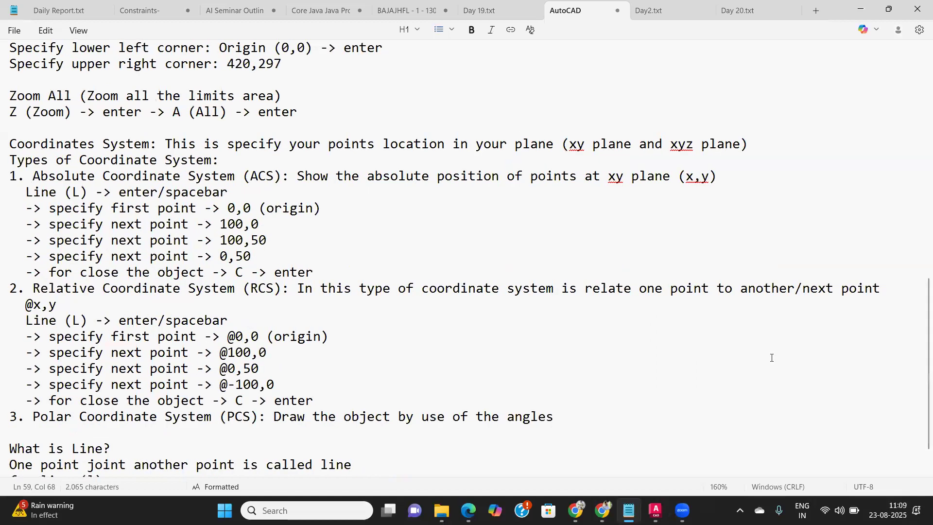
{"action": "scroll", "coordinate": [790, 293], "scroll_direction": "down", "scroll_amount": 1}
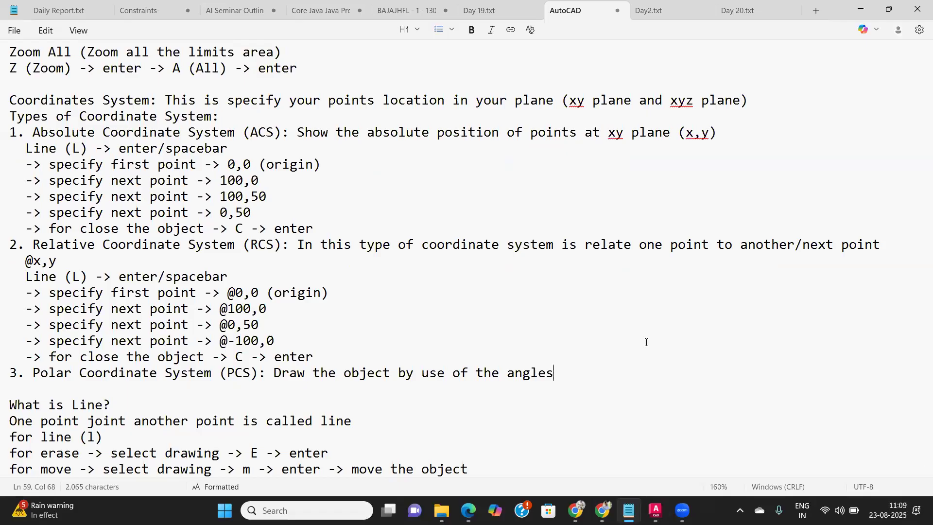
{"action": "key", "text": "Return"}
{"action": "key", "text": "BackSpace"}
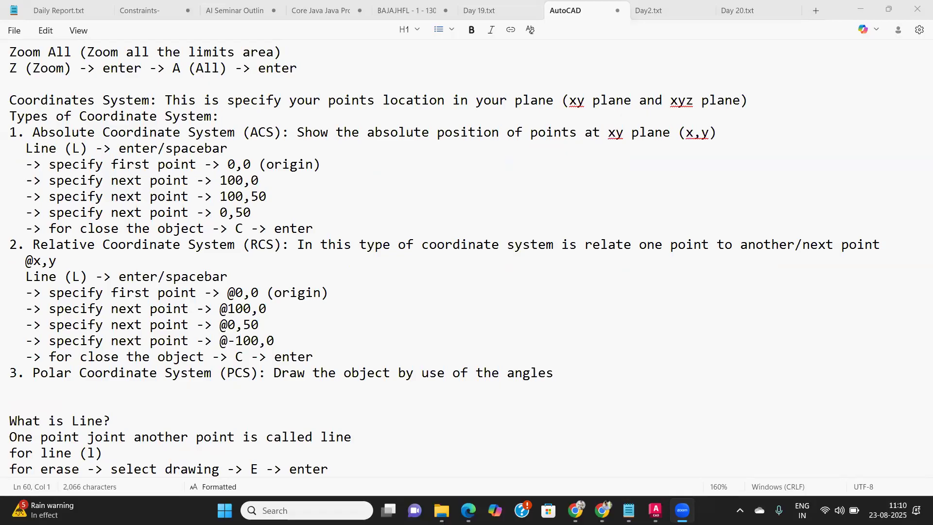
{"action": "left_click", "coordinate": [40, 388]}
{"action": "key", "text": "Tab"}
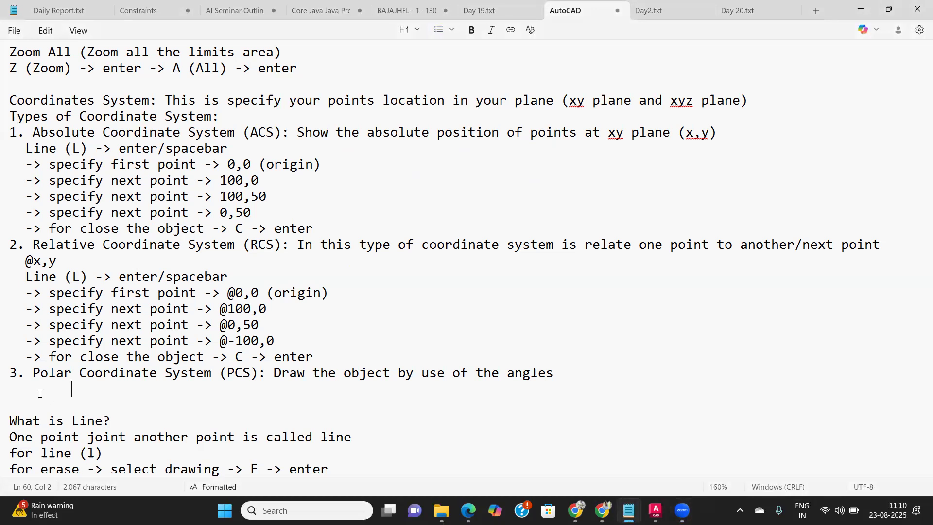
{"action": "type", "text": "@distance"}
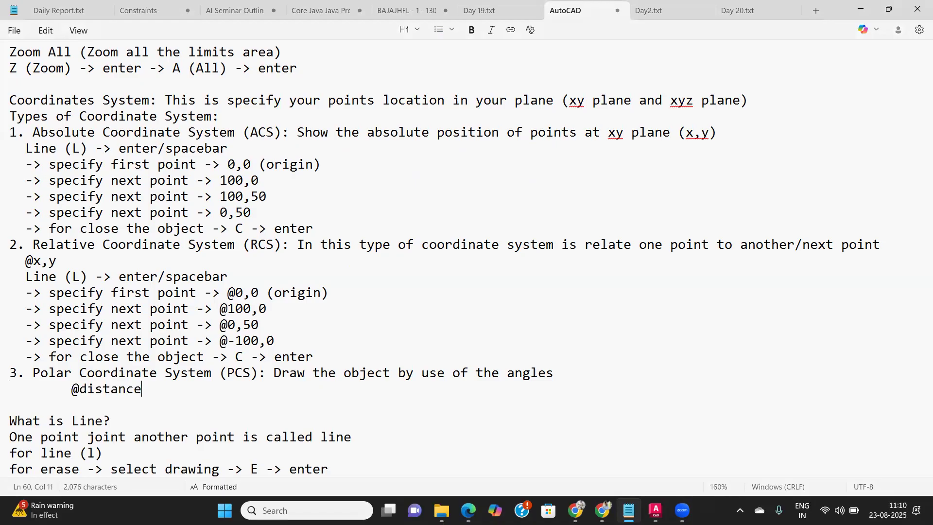
{"action": "type", "text": "<angel"}
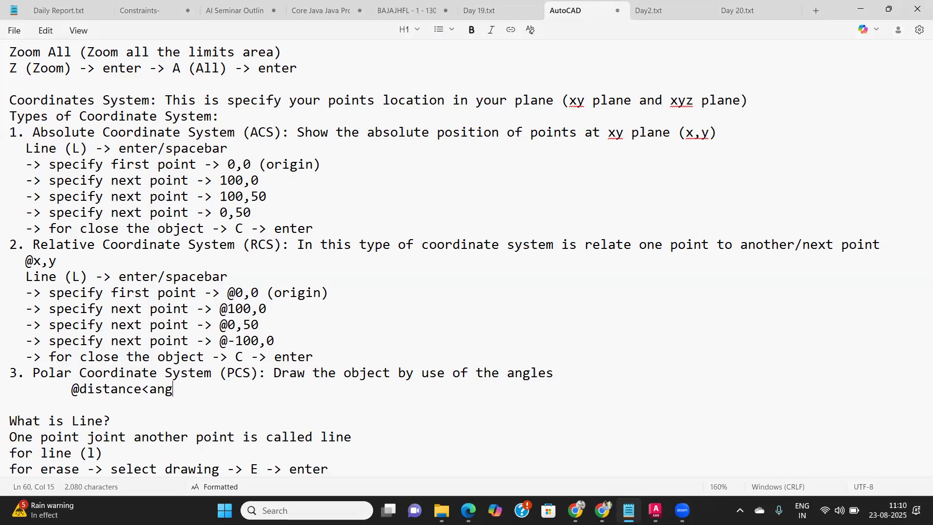
{"action": "key", "text": "BackSpace"}
{"action": "key", "text": "BackSpace"}
{"action": "type", "text": "le"}
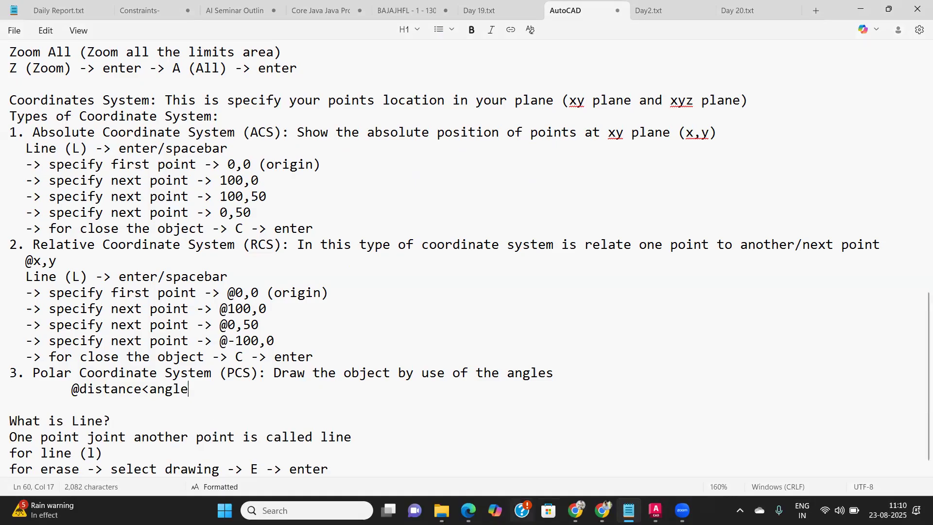
Draw a red annotation rectangle beside the notes and label its lower-left corner "@0<0"
{"action": "left_click", "coordinate": [500, 508]}
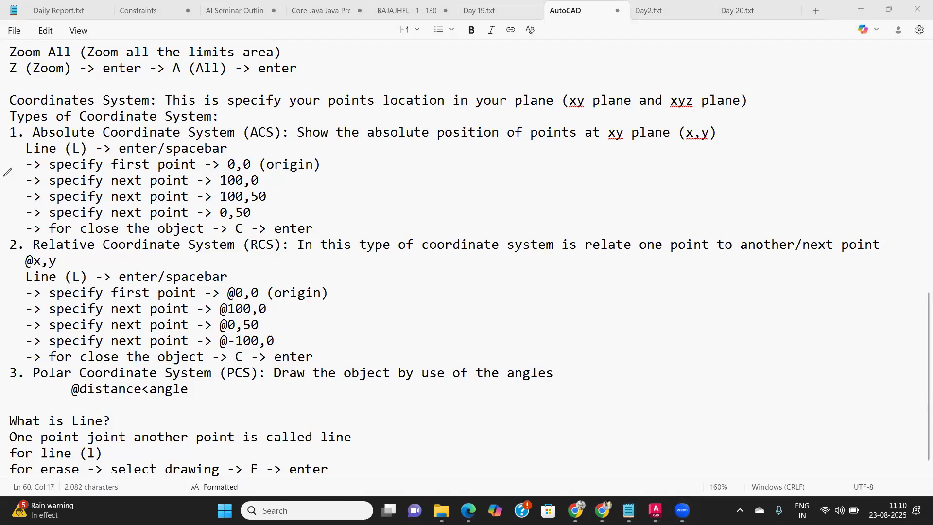
{"action": "left_click_drag", "start_coordinate": [597, 171], "coordinate": [836, 322]}
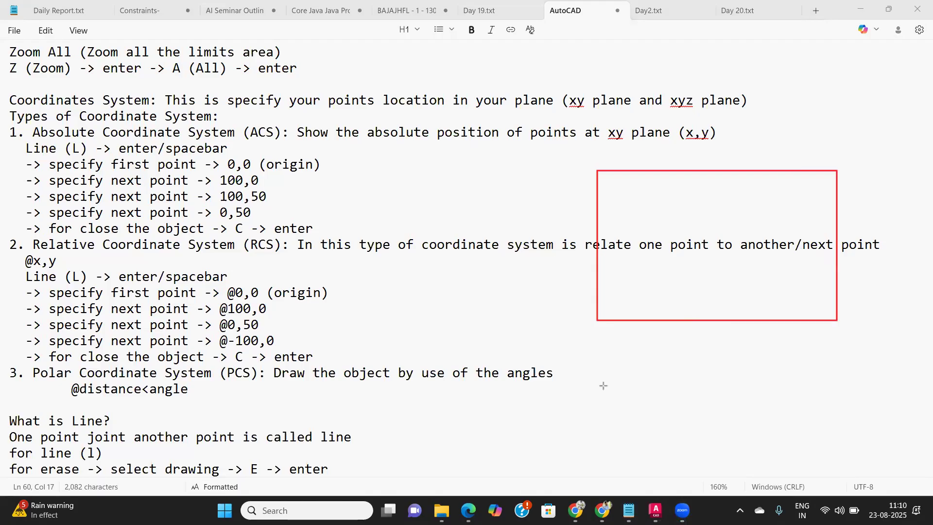
{"action": "left_click", "coordinate": [571, 332]}
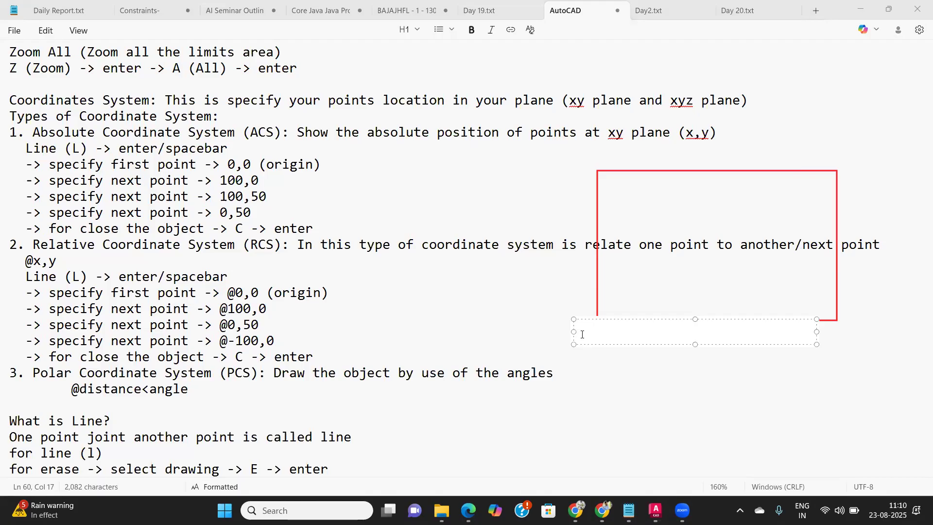
{"action": "type", "text": "@0<0"}
{"action": "left_click", "coordinate": [653, 395]}
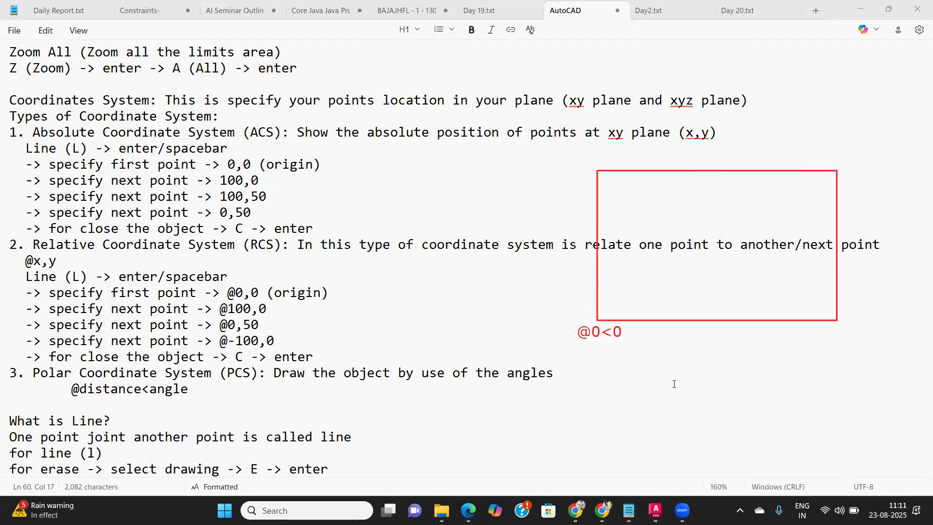
{"action": "left_click", "coordinate": [838, 330]}
{"action": "mouse_move", "coordinate": [855, 318]}
{"action": "left_mouse_down"}
{"action": "mouse_move", "coordinate": [822, 327]}
{"action": "mouse_move", "coordinate": [808, 344]}
{"action": "left_mouse_up"}
{"action": "type", "text": "@100<"}
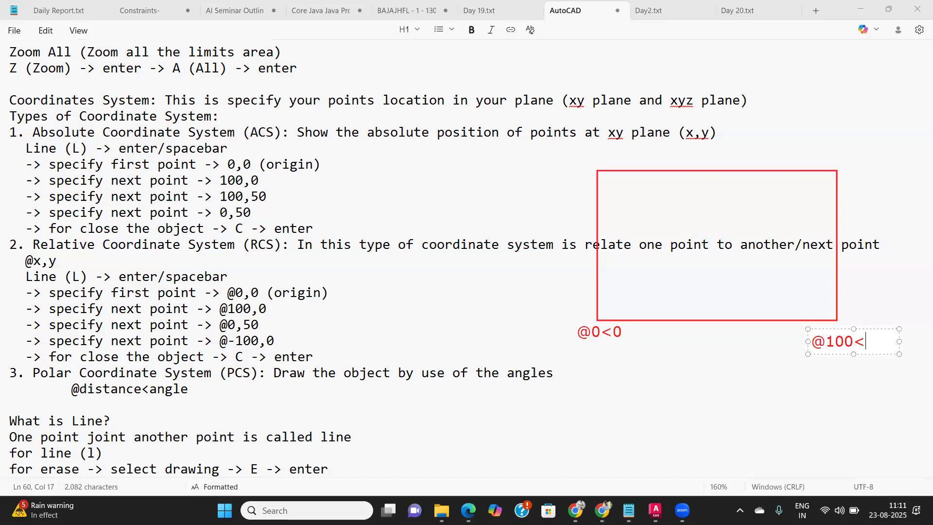
{"action": "type", "text": "0"}
{"action": "left_click", "coordinate": [821, 156]}
{"action": "left_click", "coordinate": [825, 156]}
{"action": "type", "text": "@50<90"}
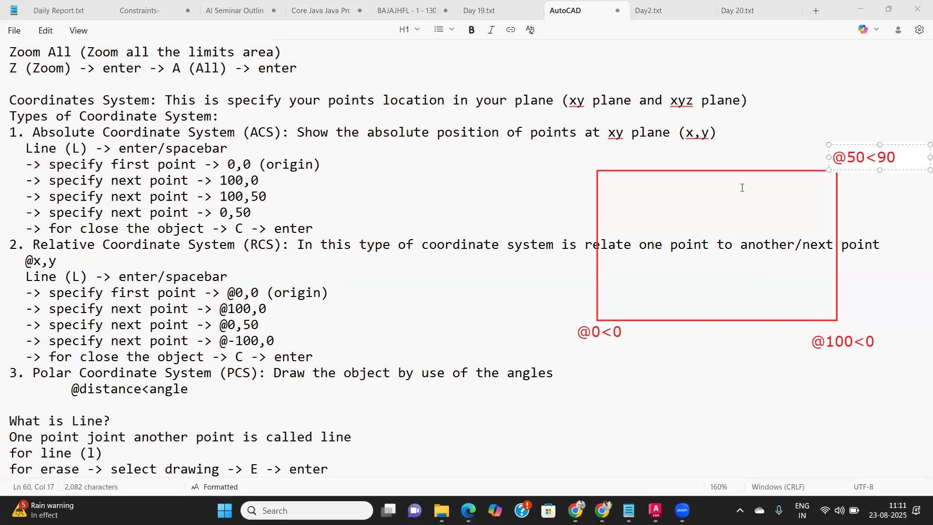
{"action": "left_click", "coordinate": [591, 164]}
{"action": "left_click", "coordinate": [599, 160]}
{"action": "type", "text": "@"}
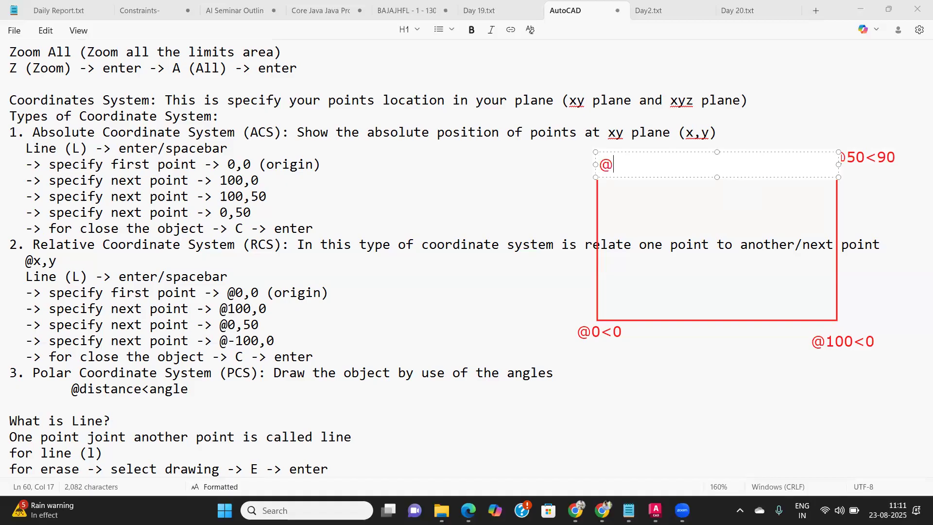
{"action": "type", "text": "100"}
{"action": "type", "text": "<180"}
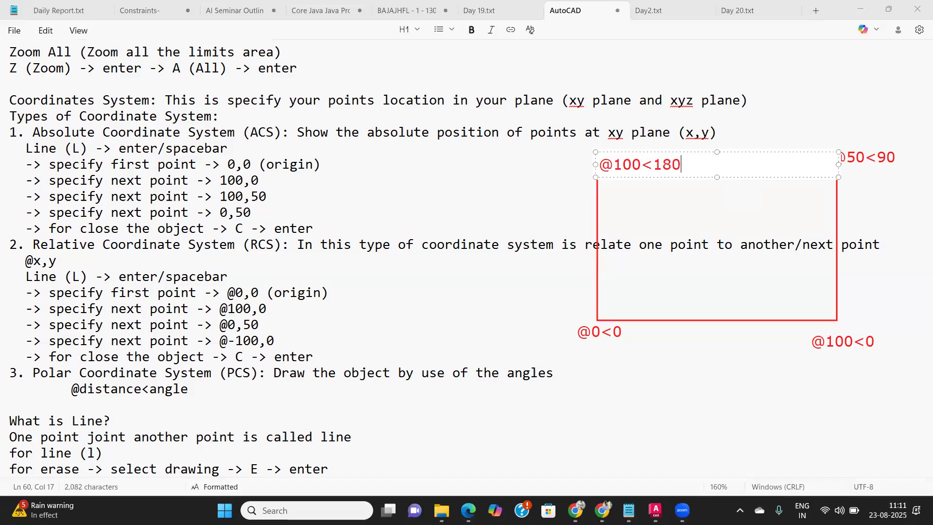
{"action": "left_click", "coordinate": [692, 236]}
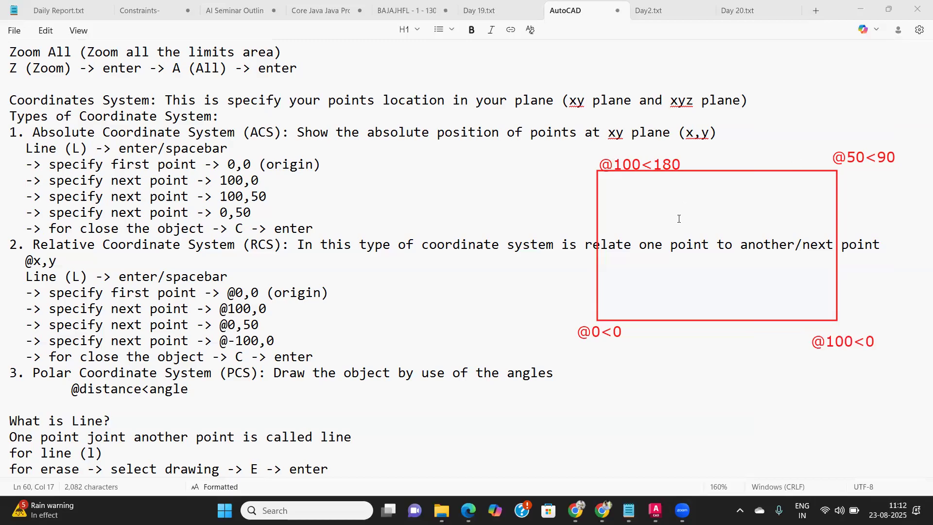
Try to edit the rectangle's upper-left corner label, and clear all annotations drawn over the notes
{"action": "left_click", "coordinate": [640, 165]}
{"action": "key", "text": "Delete"}
{"action": "key", "text": "Delete"}
{"action": "key", "text": "Delete"}
{"action": "key", "text": "Delete"}
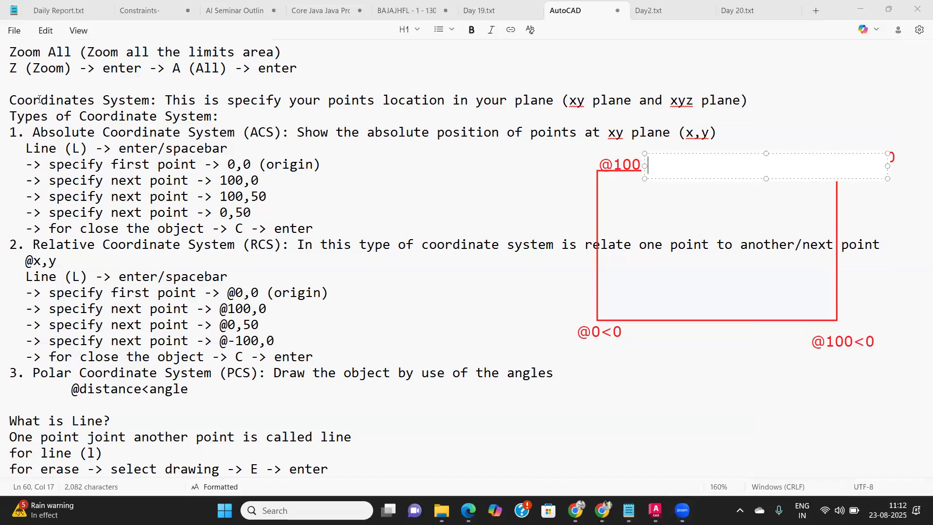
{"action": "left_click", "coordinate": [743, 208]}
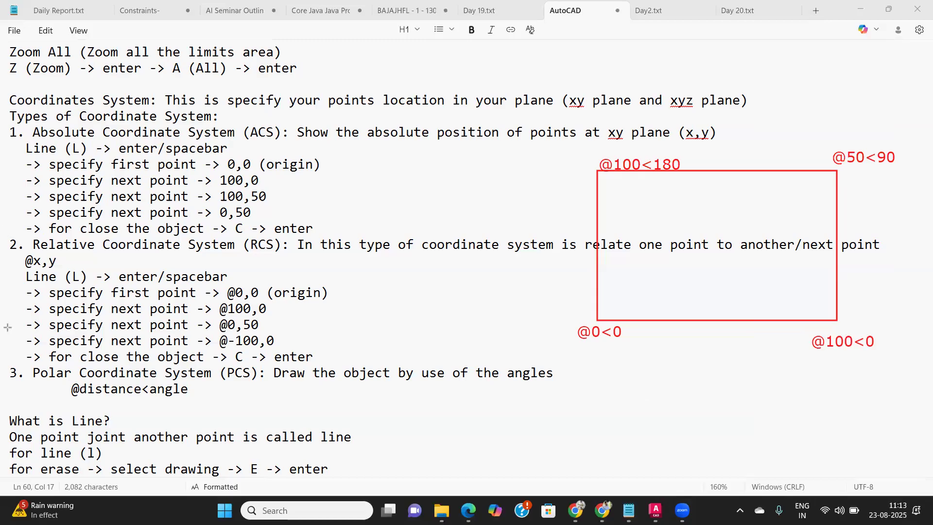
{"action": "left_click", "coordinate": [72, 333]}
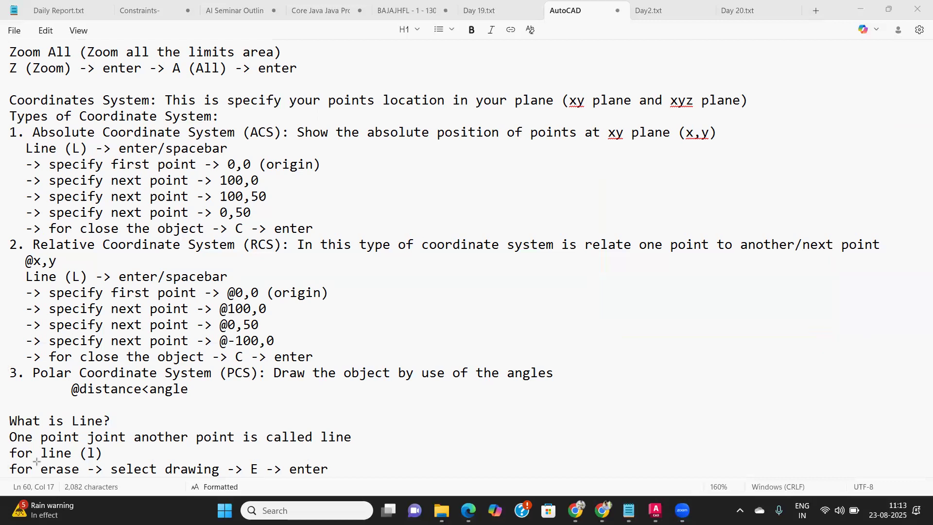
{"action": "left_click", "coordinate": [209, 387]}
{"action": "key", "text": "Return"}
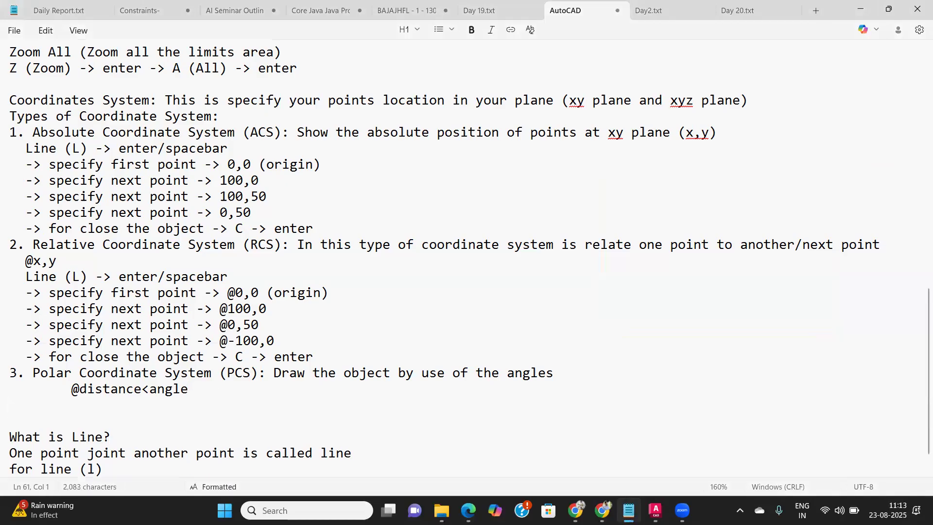
{"action": "left_click_drag", "start_coordinate": [318, 352], "coordinate": [24, 279]}
{"action": "key", "text": "ctrl+c"}
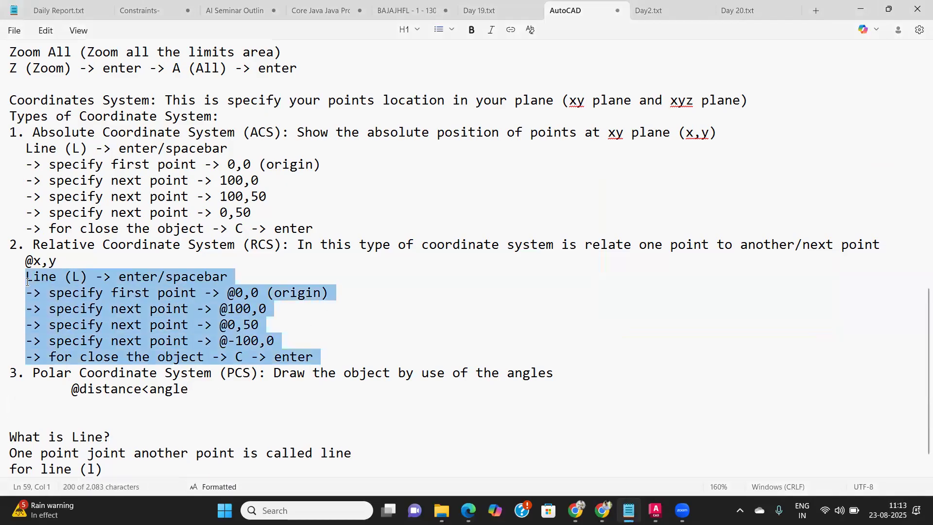
{"action": "left_click", "coordinate": [41, 402]}
{"action": "key", "text": "ctrl+v"}
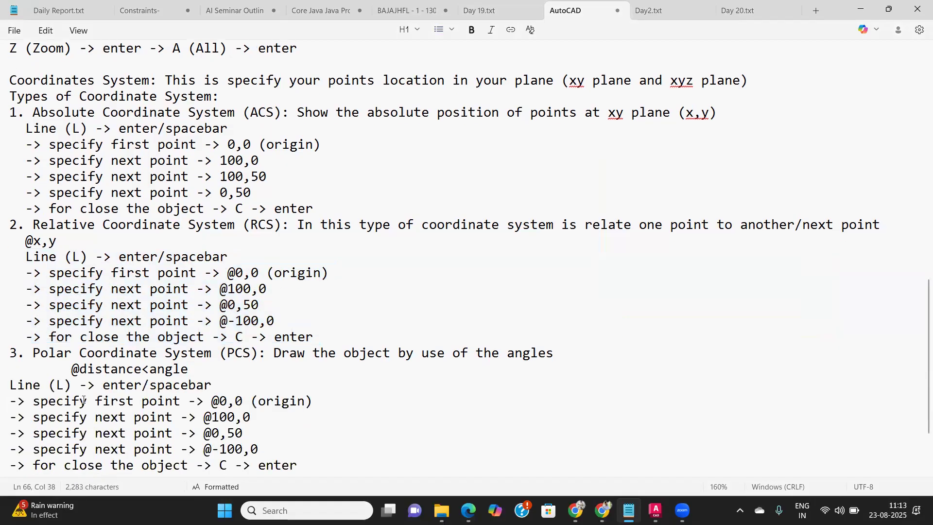
In the pasted polar steps, replace the first point's "@0,0 (origin)" with "select first anywhere"
{"action": "scroll", "coordinate": [84, 400], "scroll_direction": "down", "scroll_amount": 2}
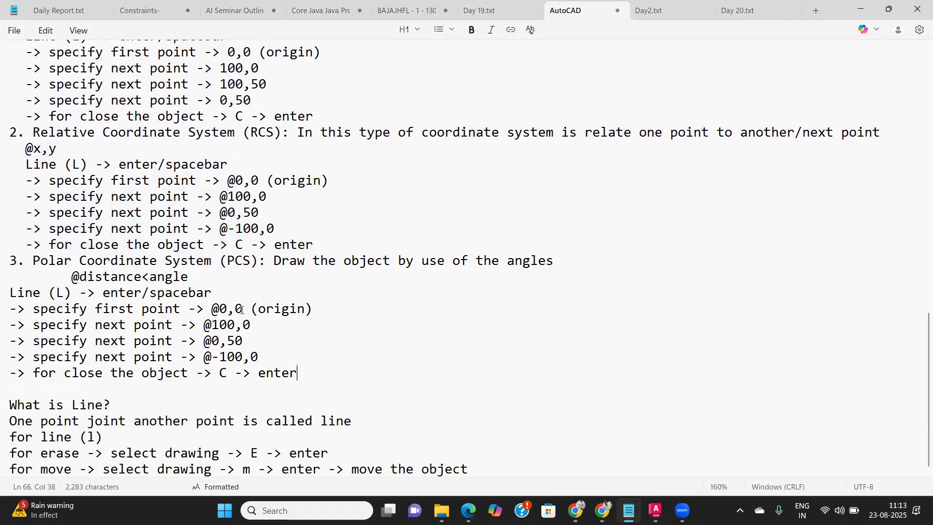
{"action": "left_click", "coordinate": [319, 313]}
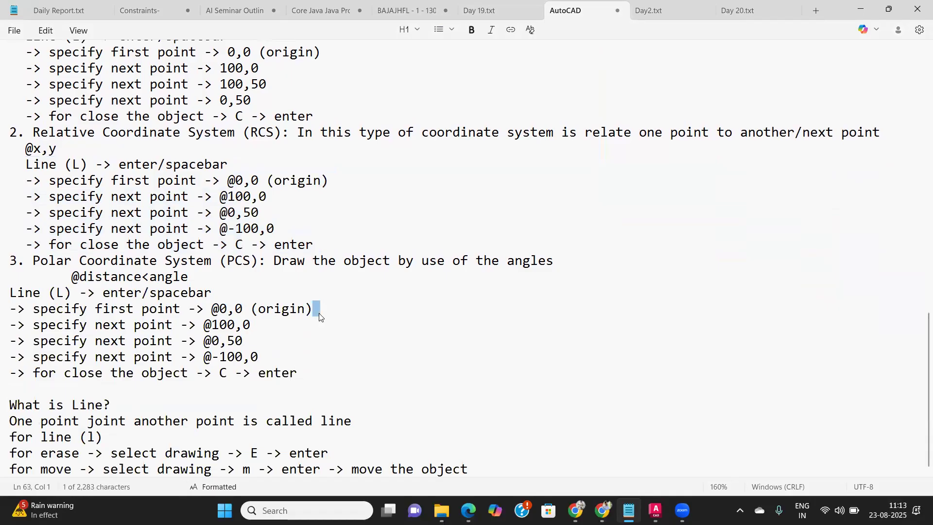
{"action": "key", "text": "Delete"}
{"action": "key", "text": "BackSpace"}
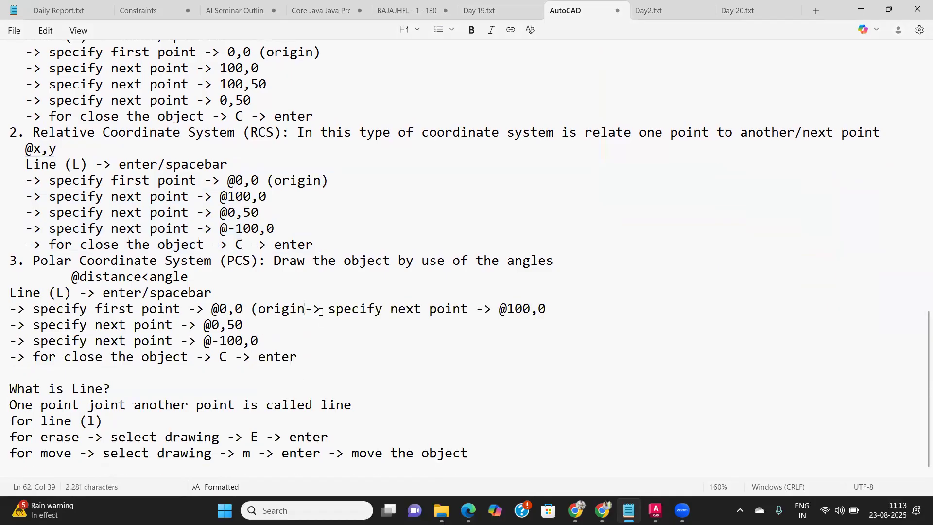
{"action": "type", "text": ")"}
{"action": "key", "text": "Return"}
{"action": "key", "text": "Left"}
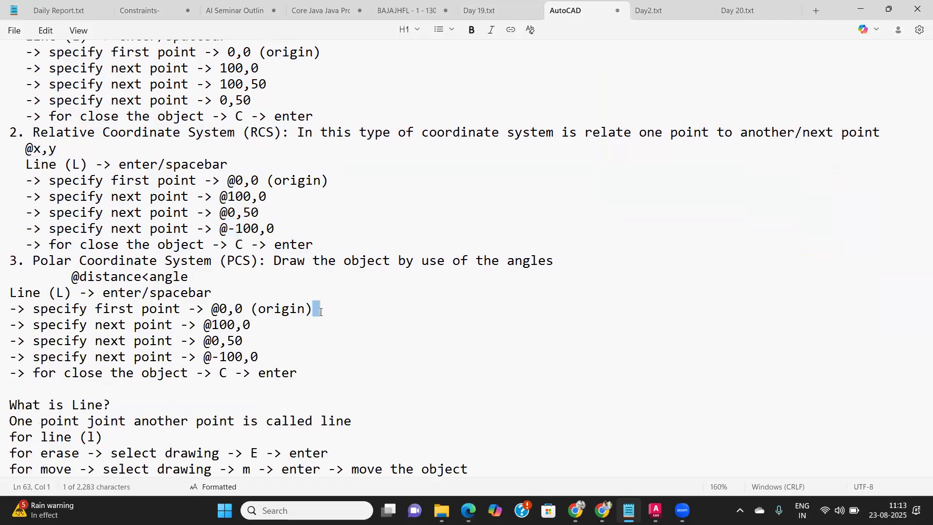
{"action": "key", "text": "BackSpace"}
{"action": "key", "text": "BackSpace"}
{"action": "key", "text": "BackSpace"}
{"action": "key", "text": "BackSpace"}
{"action": "key", "text": "BackSpace"}
{"action": "key", "text": "BackSpace"}
{"action": "key", "text": "BackSpace"}
{"action": "key", "text": "BackSpace"}
{"action": "key", "text": "BackSpace"}
{"action": "key", "text": "BackSpace"}
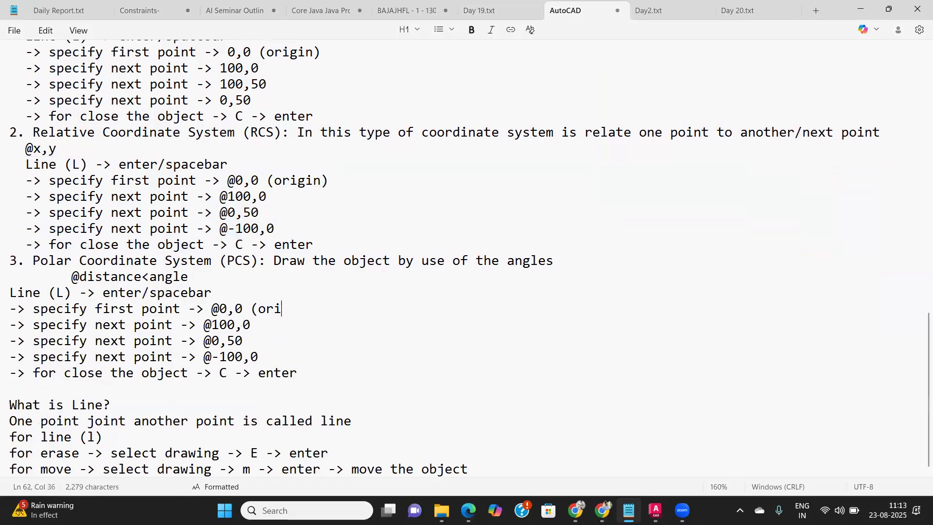
{"action": "key", "text": "BackSpace"}
{"action": "key", "text": "BackSpace"}
{"action": "key", "text": "BackSpace"}
{"action": "key", "text": "BackSpace"}
{"action": "type", "text": "select first anywhere"}
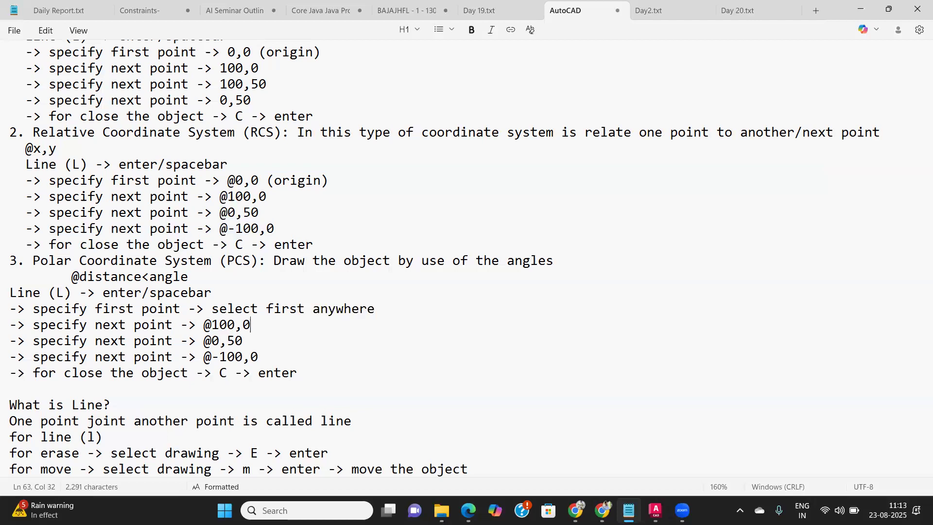
{"action": "key", "text": "BackSpace"}
{"action": "key", "text": "BackSpace"}
{"action": "key", "text": "BackSpace"}
{"action": "key", "text": "BackSpace"}
{"action": "key", "text": "BackSpace"}
{"action": "type", "text": "100<0"}
{"action": "key", "text": "Down"}
{"action": "key", "text": "BackSpace"}
{"action": "key", "text": "BackSpace"}
{"action": "key", "text": "BackSpace"}
{"action": "key", "text": "BackSpace"}
{"action": "type", "text": "50<90"}
{"action": "key", "text": "Down"}
{"action": "key", "text": "End"}
{"action": "key", "text": "BackSpace"}
{"action": "key", "text": "BackSpace"}
{"action": "key", "text": "BackSpace"}
{"action": "key", "text": "BackSpace"}
{"action": "key", "text": "BackSpace"}
{"action": "key", "text": "BackSpace"}
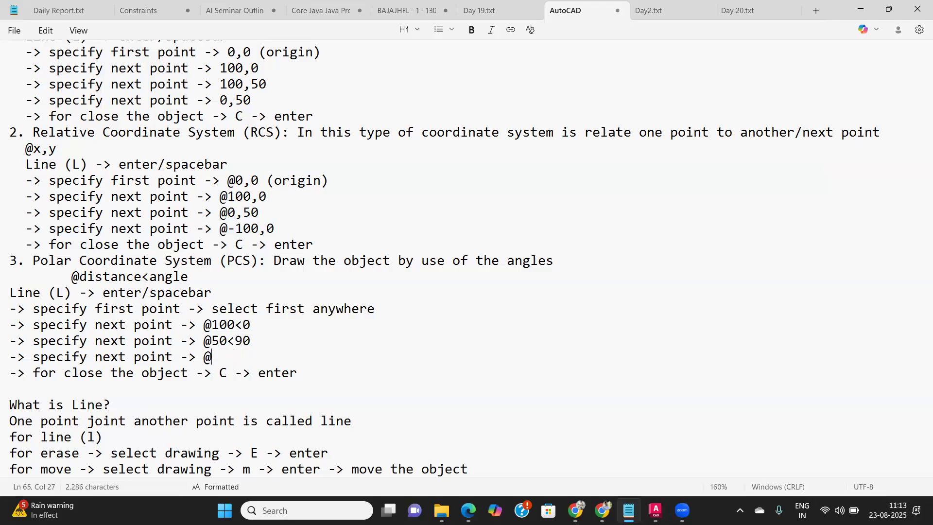
{"action": "type", "text": "100<"}
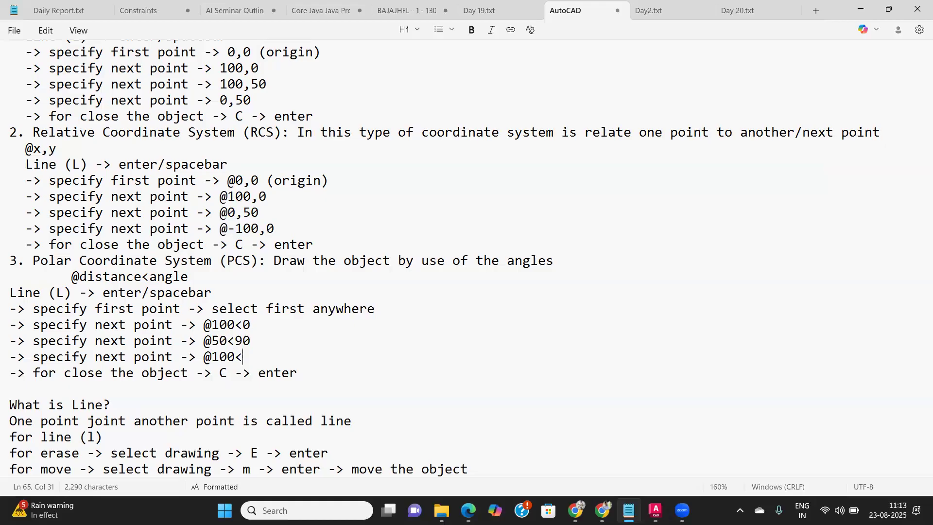
{"action": "type", "text": "180"}
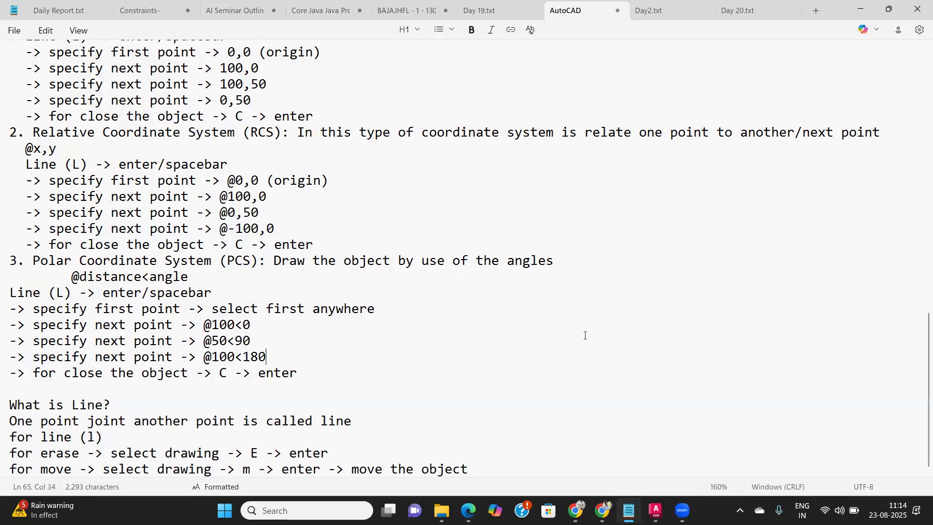
Switch to AutoCAD and reset the model space limits, accepting the default corners 0,0 and 420,297
{"action": "left_click", "coordinate": [655, 510]}
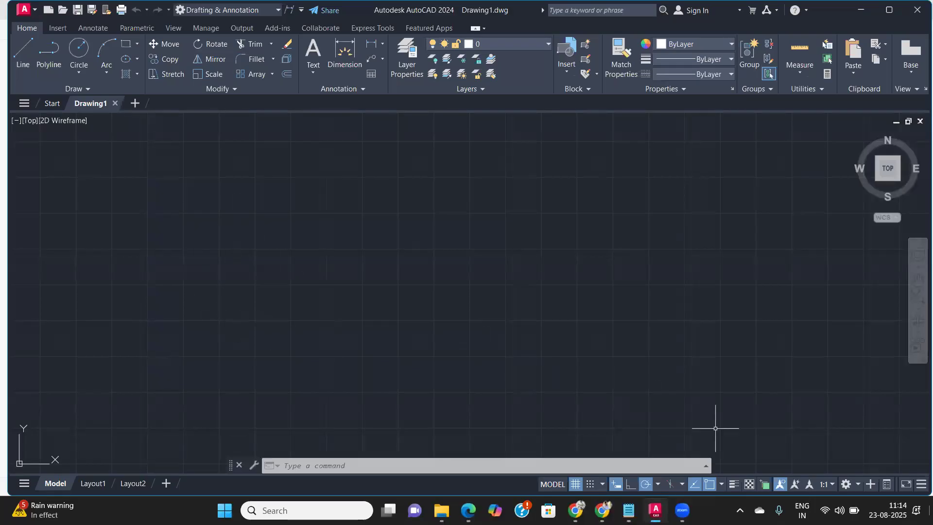
{"action": "left_click", "coordinate": [682, 510]}
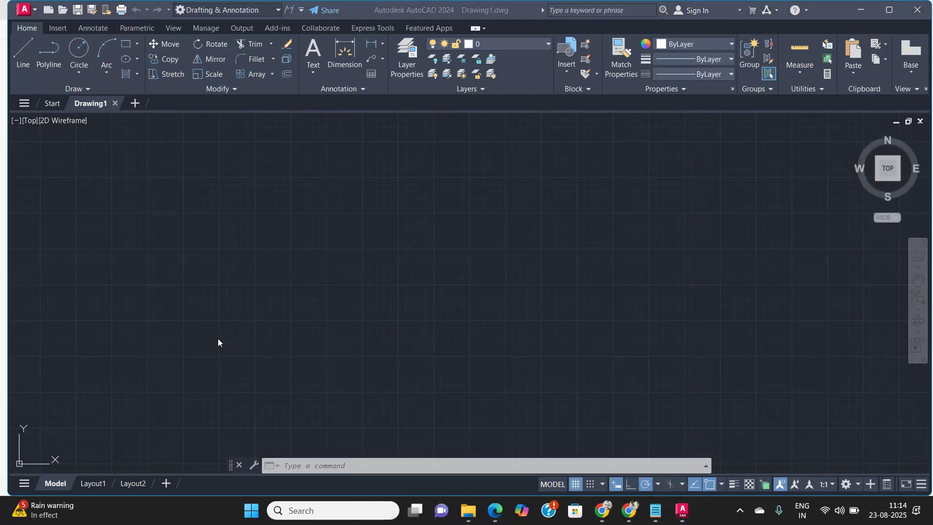
{"action": "left_click", "coordinate": [294, 466]}
{"action": "type", "text": "1imits"}
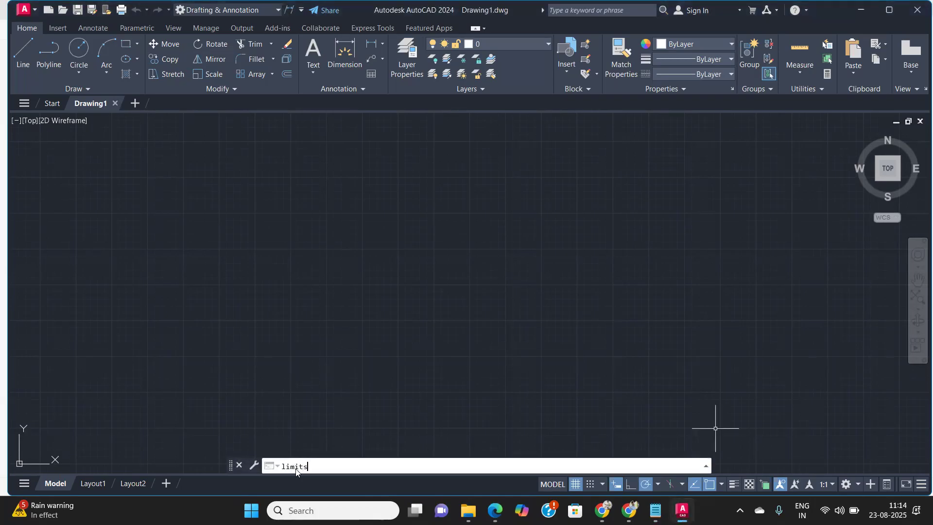
{"action": "key", "text": "Return"}
{"action": "key", "text": "Return"}
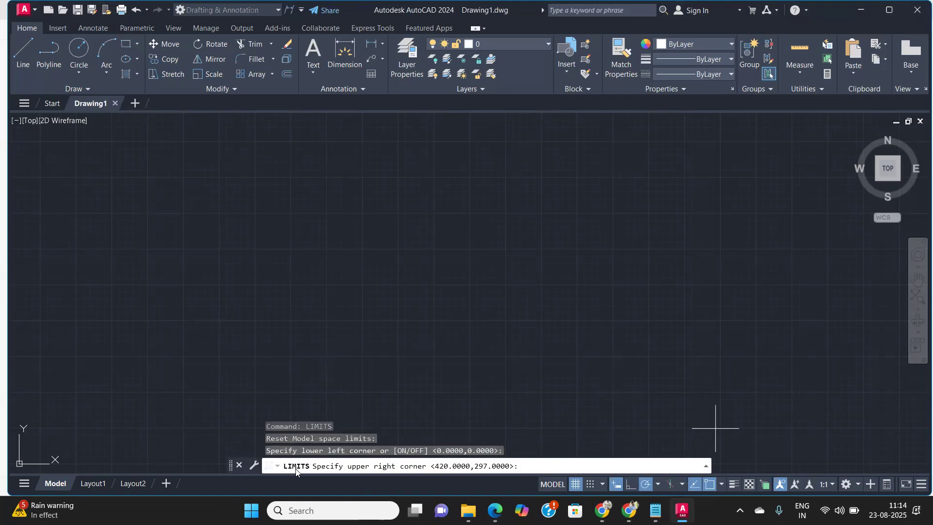
{"action": "key", "text": "Return"}
Zoom the drawing to All and bring the origin into the drawing area with room around it
{"action": "type", "text": "z"}
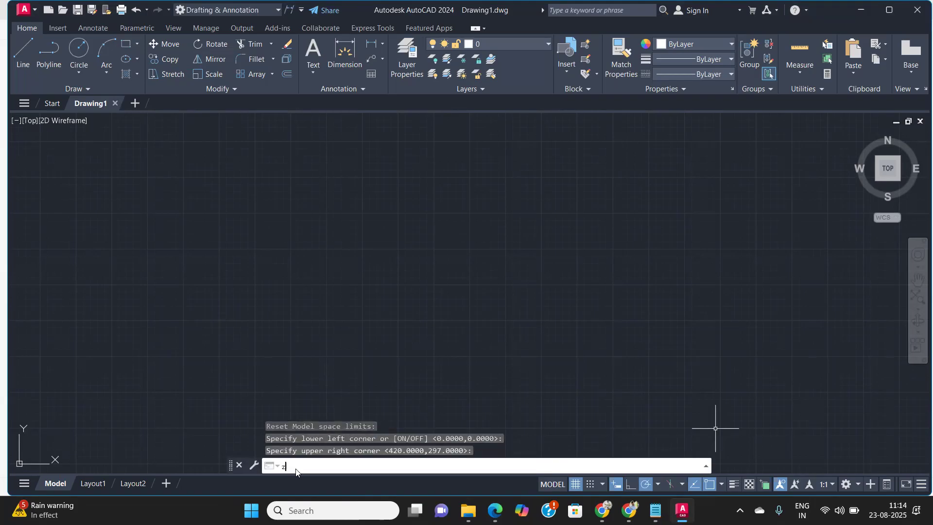
{"action": "key", "text": "Return"}
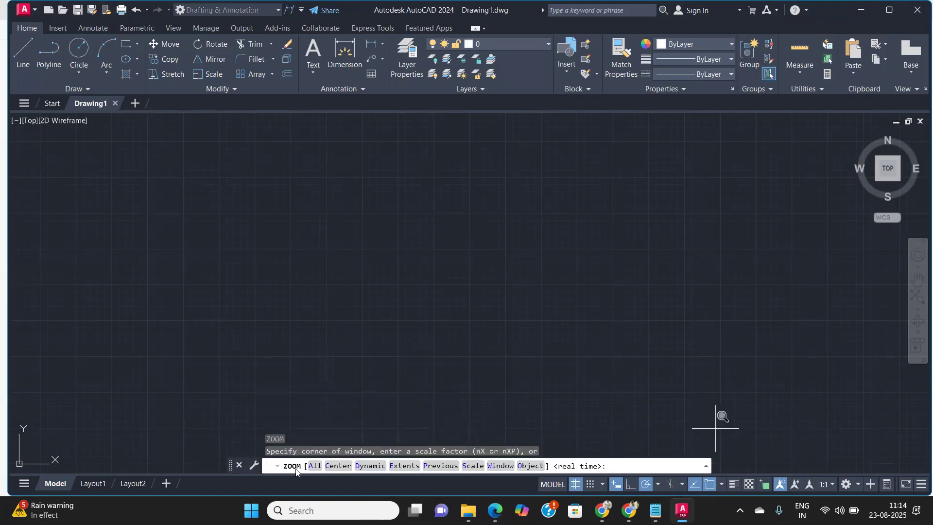
{"action": "type", "text": "a"}
{"action": "key", "text": "Return"}
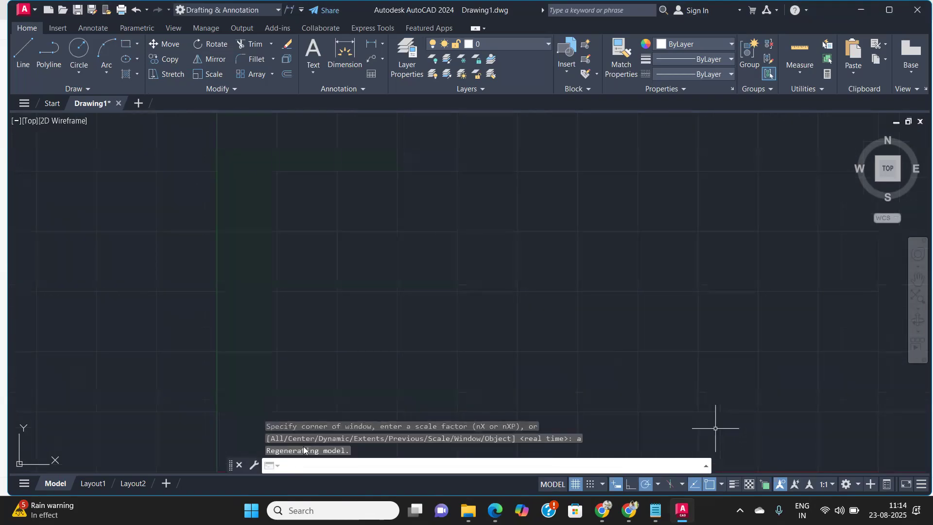
{"action": "mouse_move", "coordinate": [306, 398]}
{"action": "middle_mouse_down"}
{"action": "mouse_move", "coordinate": [294, 329]}
{"action": "mouse_move", "coordinate": [281, 322]}
{"action": "middle_mouse_up"}
{"action": "scroll", "coordinate": [282, 322], "scroll_direction": "up", "scroll_amount": 2}
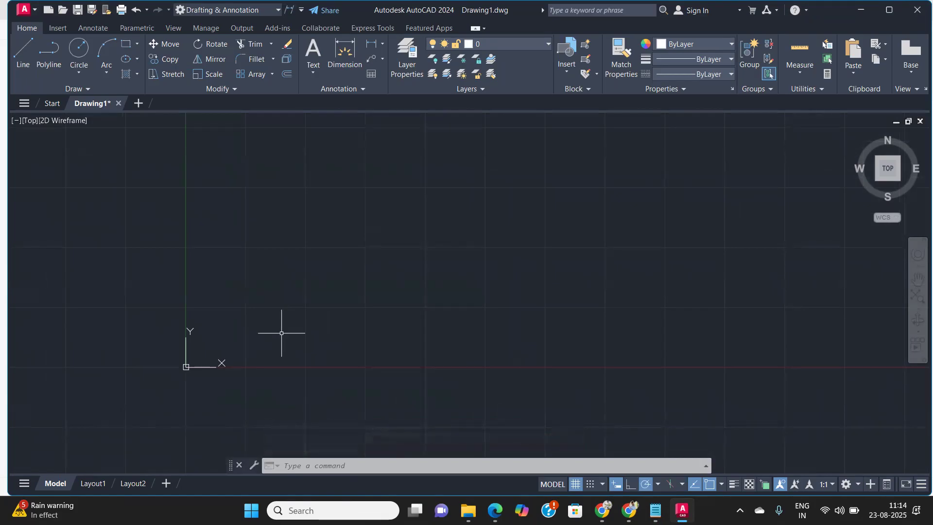
{"action": "type", "text": "l"}
{"action": "key", "text": "Return"}
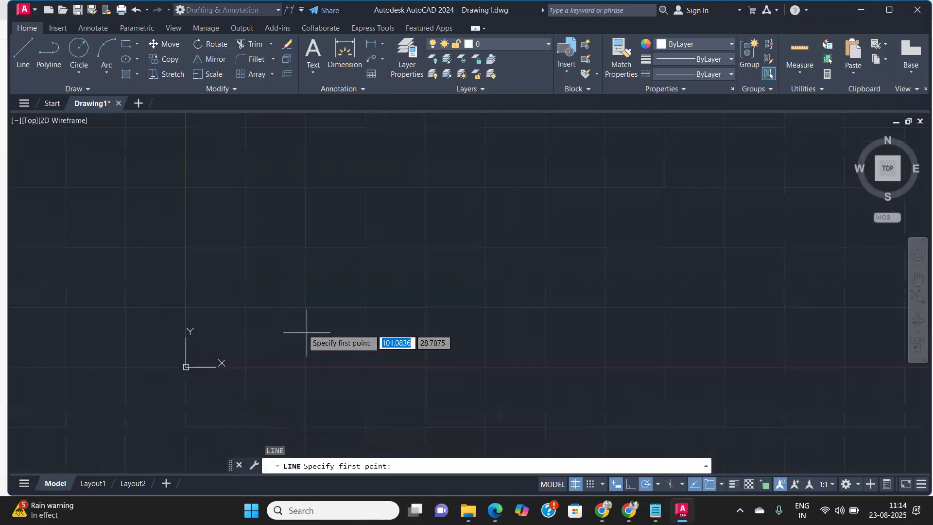
{"action": "left_click", "coordinate": [246, 305]}
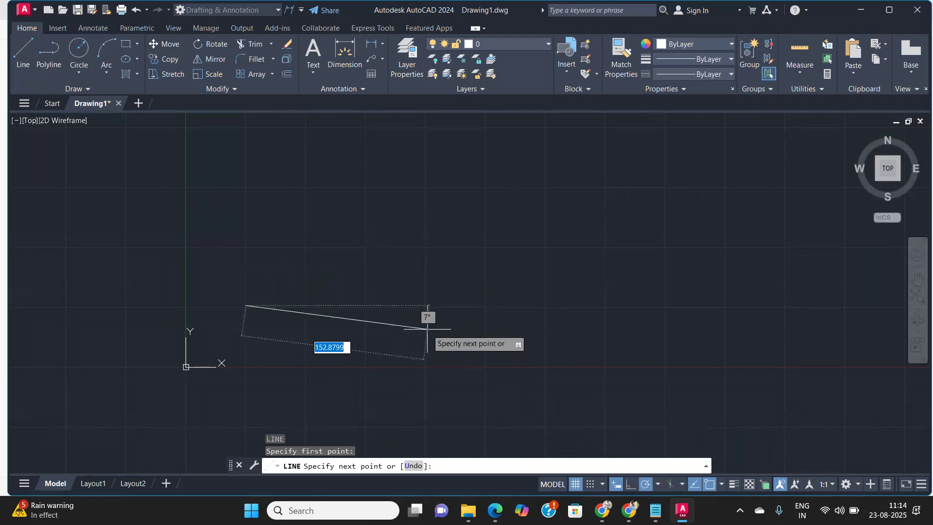
{"action": "type", "text": "@"}
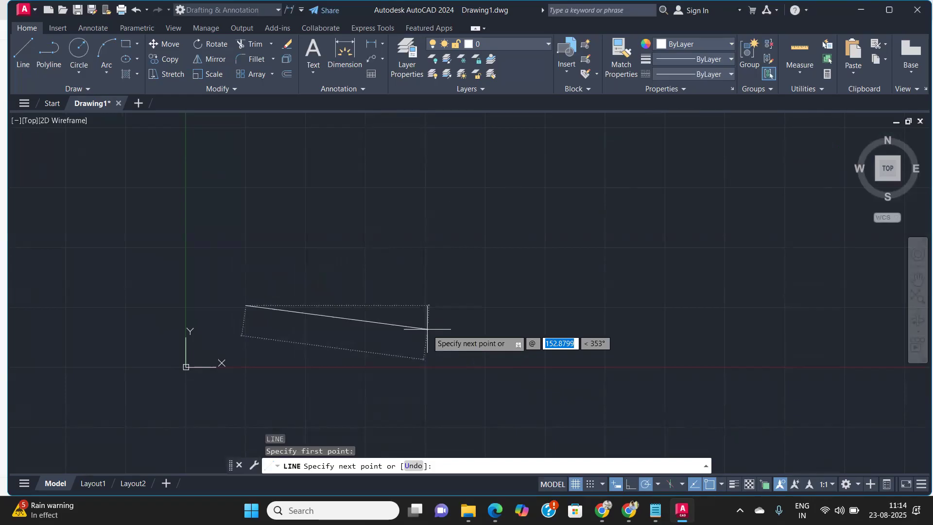
{"action": "key", "text": "Escape"}
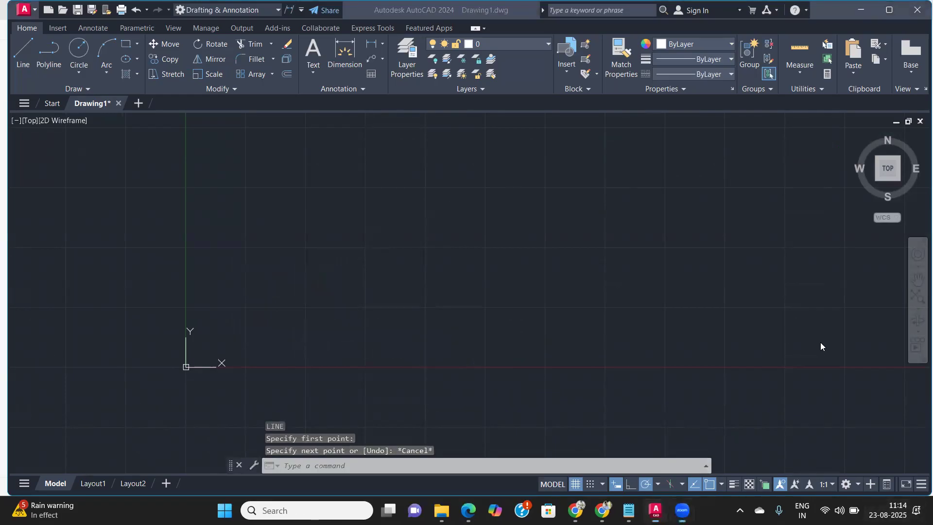
Turn off dynamic input, polar tracking, object snap tracking and object snap
{"action": "left_click", "coordinate": [645, 484]}
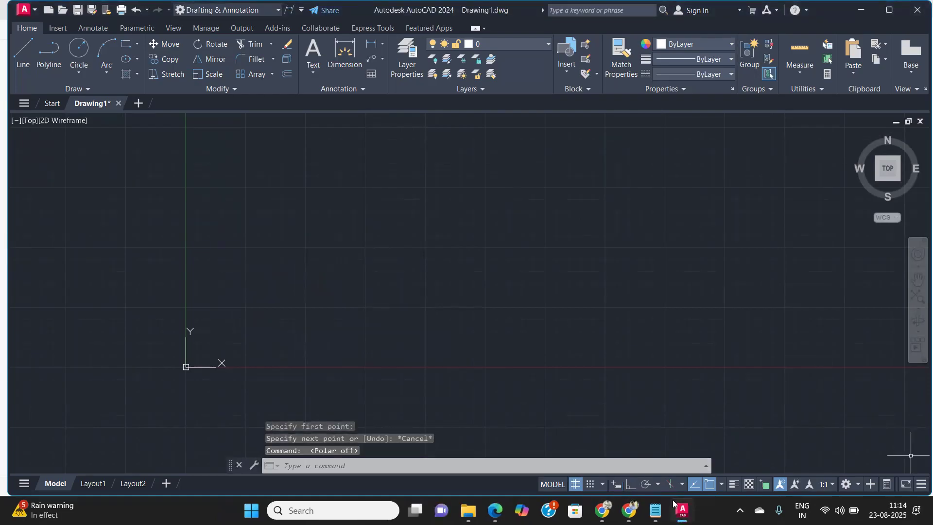
{"action": "left_click", "coordinate": [694, 484]}
{"action": "left_click", "coordinate": [710, 484]}
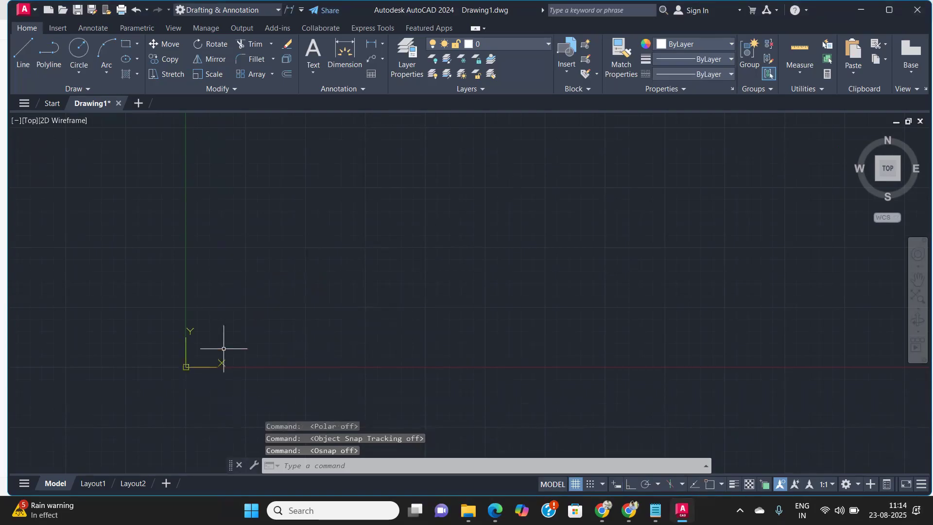
{"action": "type", "text": "1"}
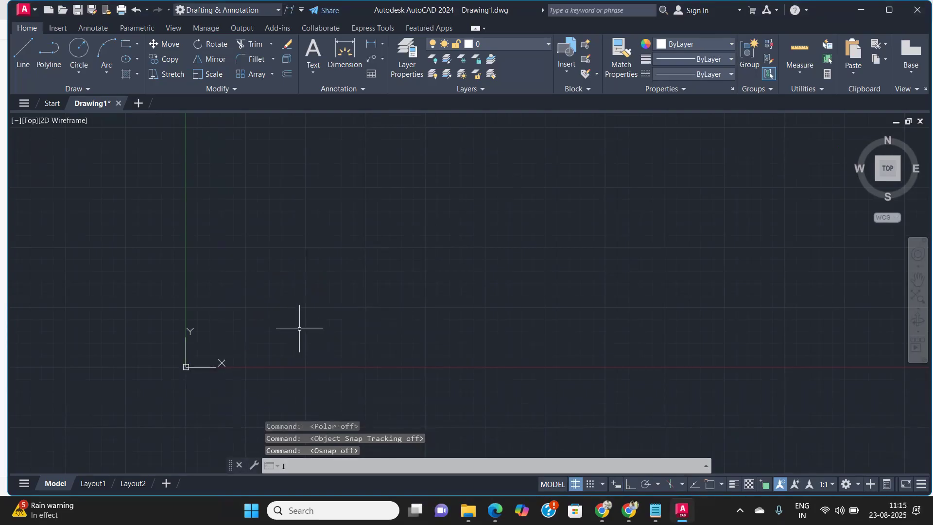
{"action": "key", "text": "Return"}
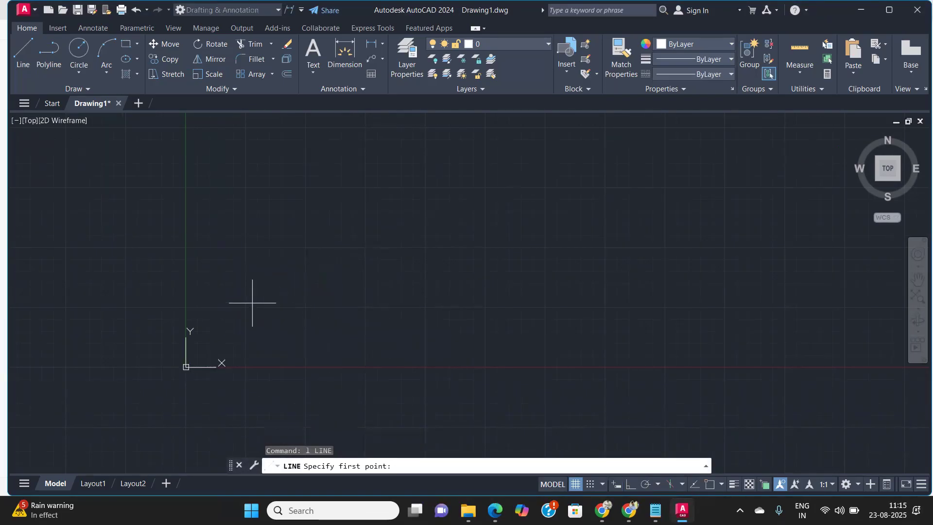
{"action": "left_click", "coordinate": [249, 305]}
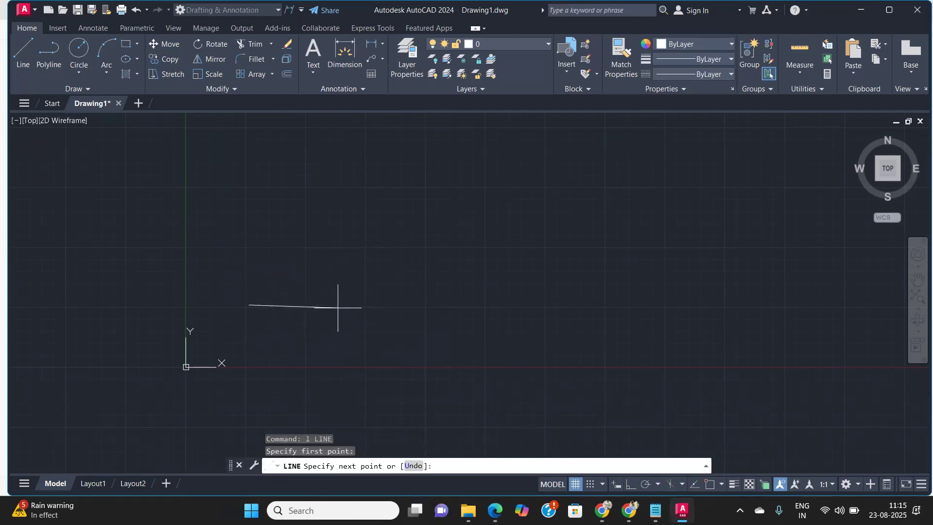
{"action": "type", "text": "@100<0"}
{"action": "key", "text": "Return"}
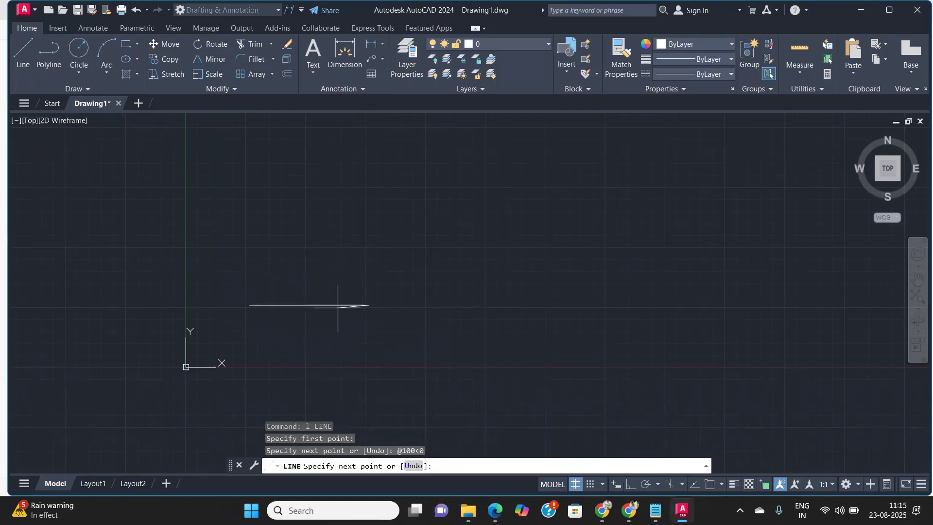
{"action": "scroll", "coordinate": [384, 323], "scroll_direction": "up", "scroll_amount": 2}
{"action": "middle_click_drag", "start_coordinate": [383, 323], "coordinate": [383, 381]}
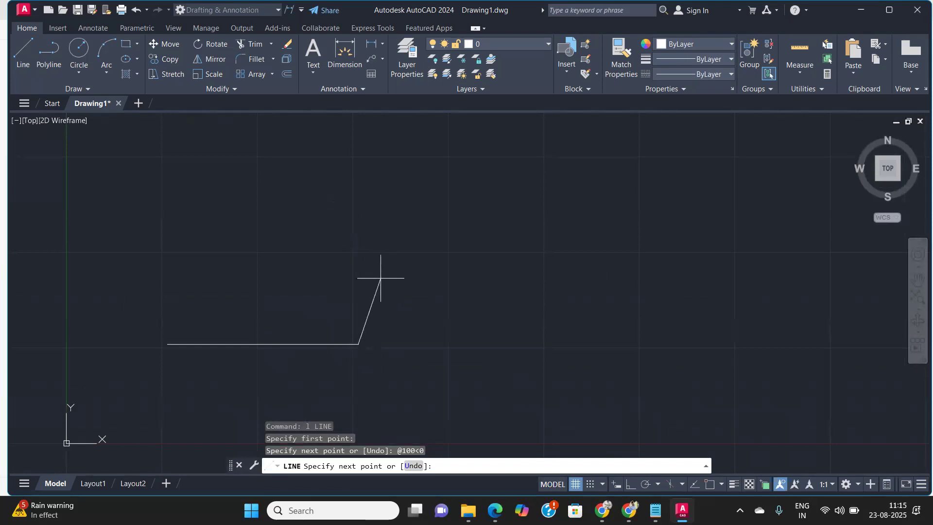
{"action": "type", "text": "@50"}
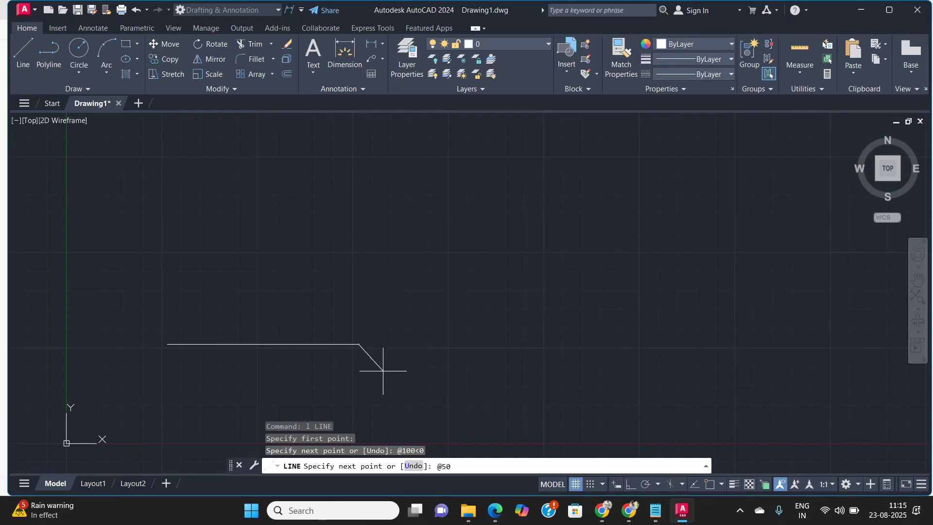
{"action": "type", "text": "<90"}
{"action": "key", "text": "Return"}
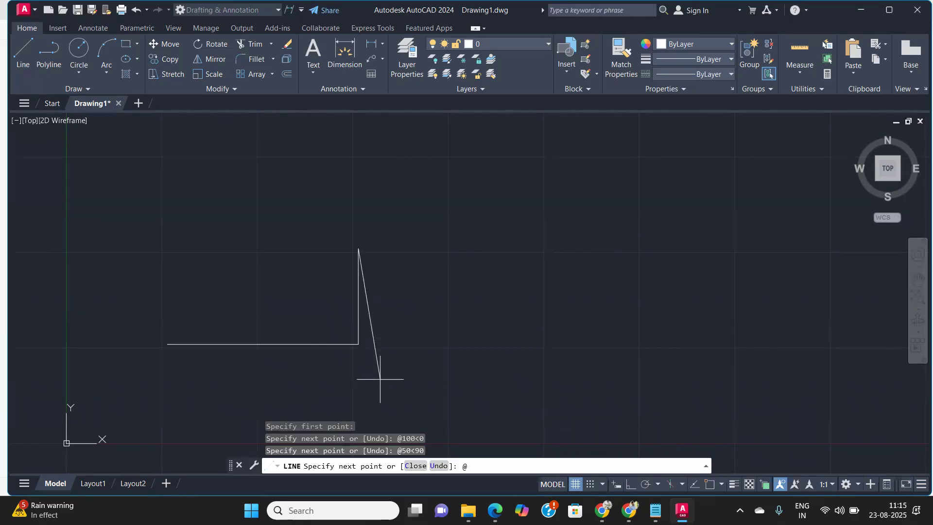
{"action": "type", "text": "1"}
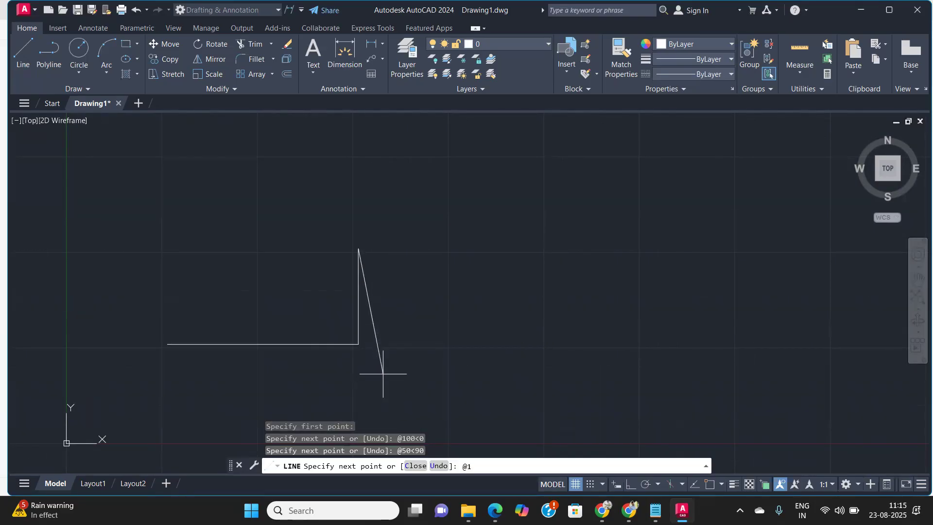
{"action": "type", "text": "00"}
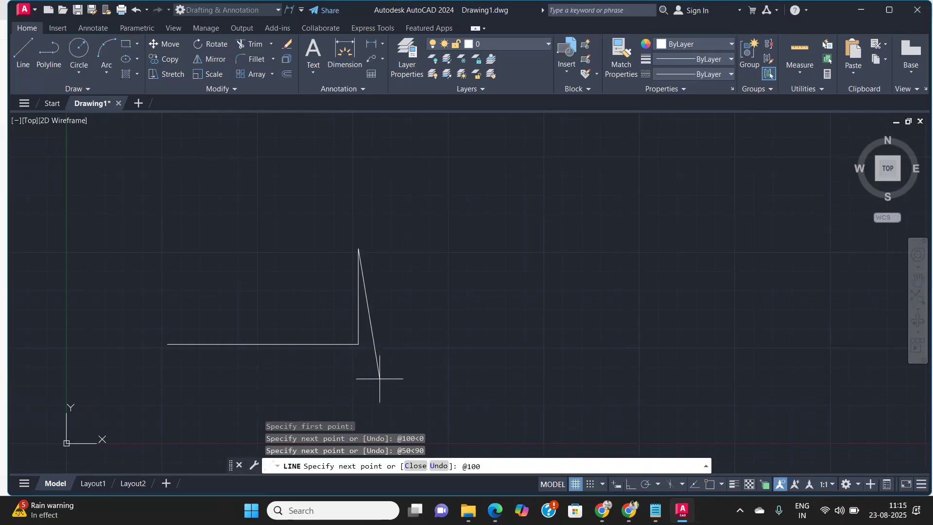
{"action": "type", "text": "<180"}
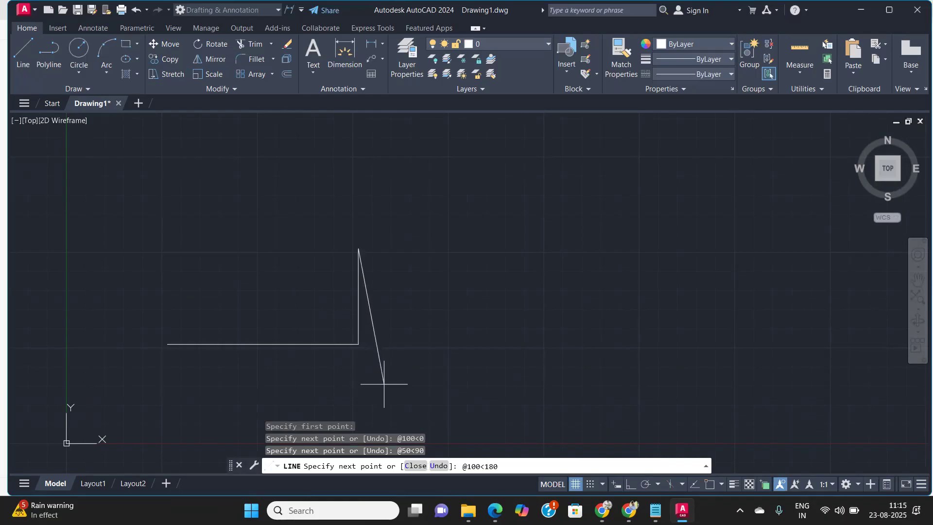
{"action": "key", "text": "Return"}
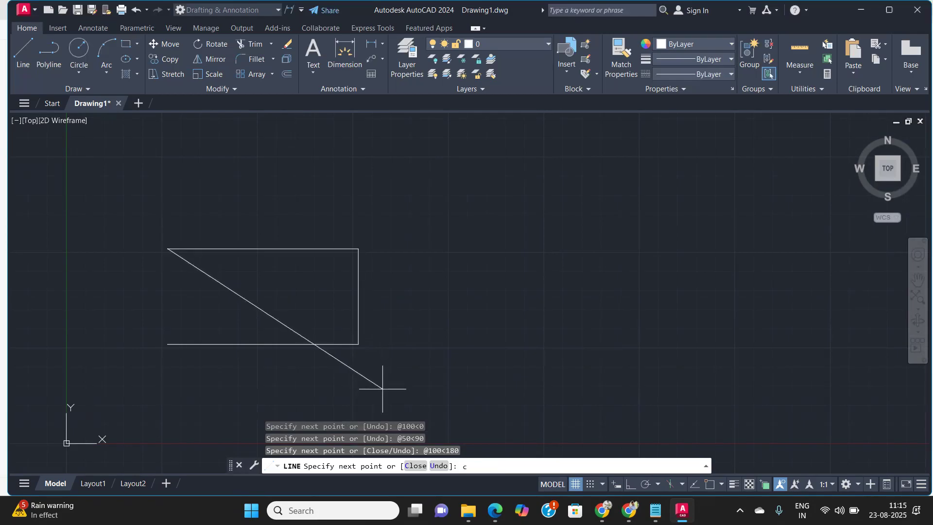
{"action": "type", "text": "c"}
{"action": "key", "text": "Return"}
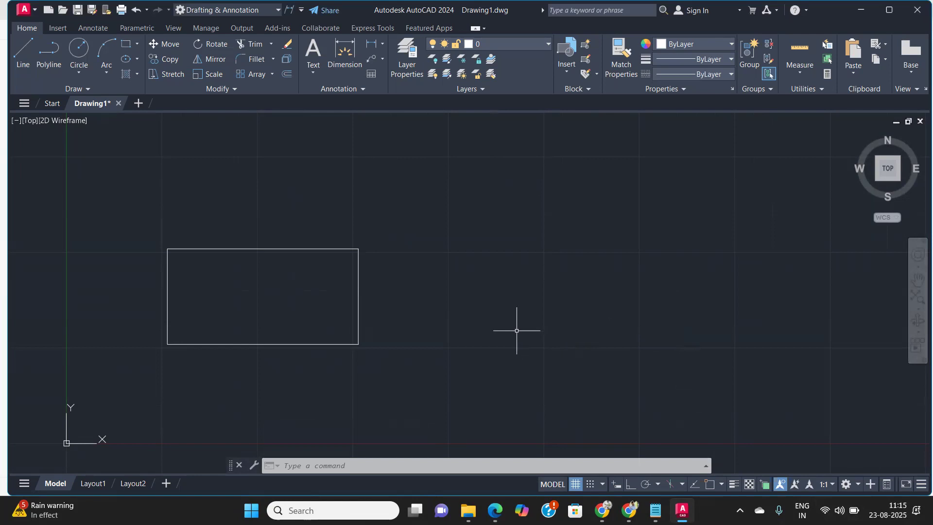
Open AUTOCAD Basic Exercises.pdf in Edge and arrange AutoCAD and the PDF side by side
{"action": "mouse_move", "coordinate": [495, 510]}
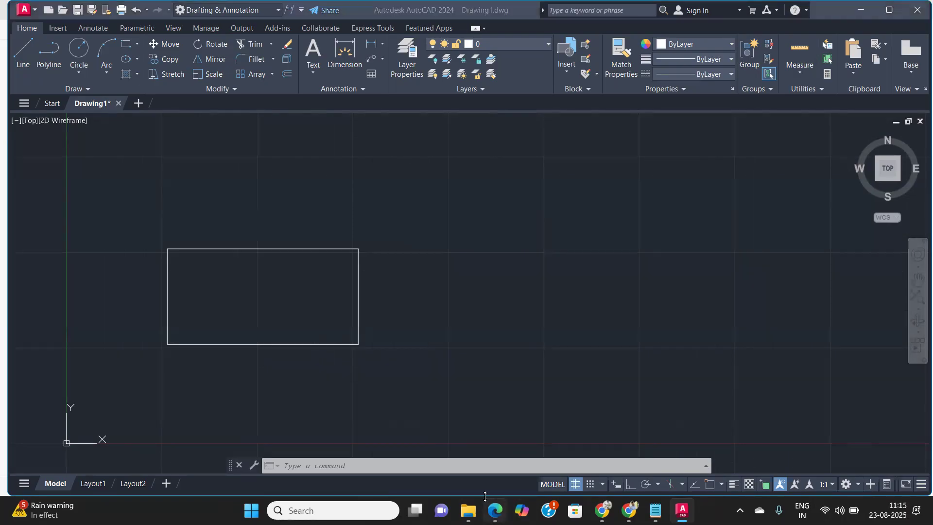
{"action": "left_click", "coordinate": [494, 510]}
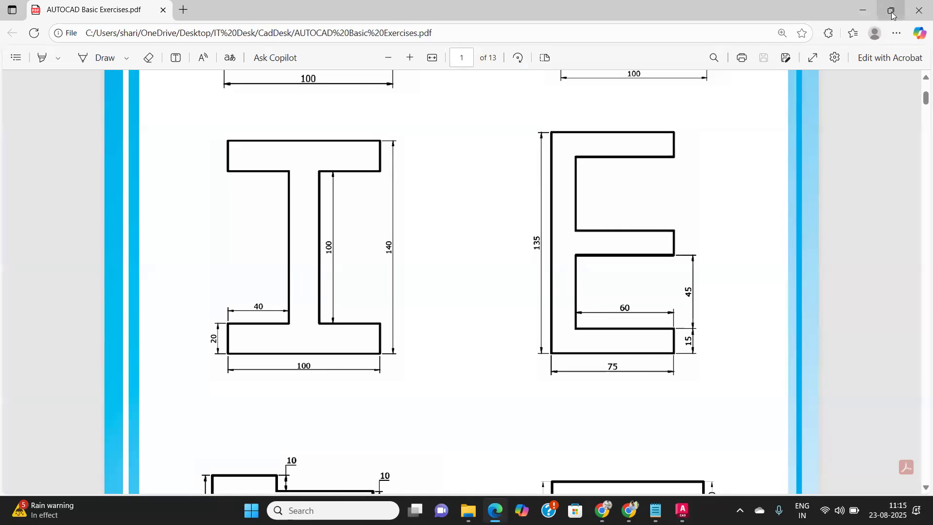
{"action": "left_click", "coordinate": [683, 510]}
{"action": "mouse_move", "coordinate": [892, 11]}
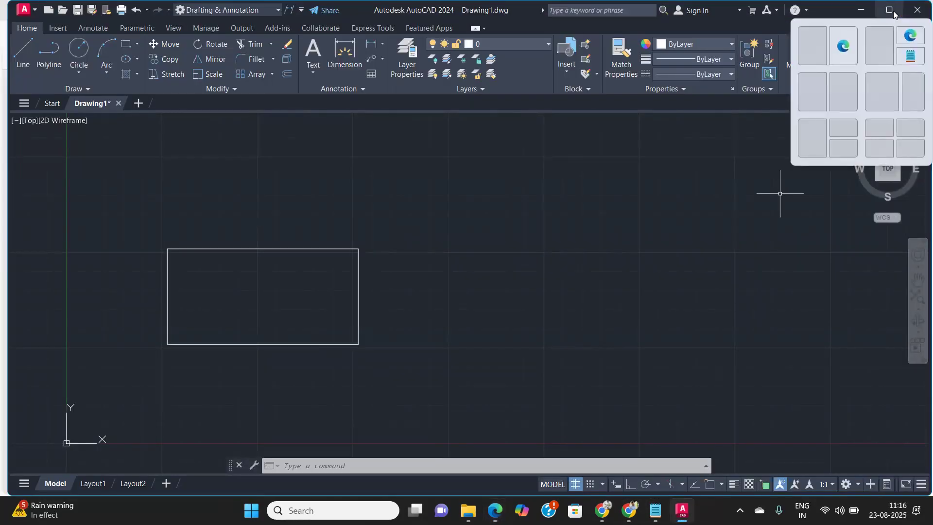
{"action": "left_click", "coordinate": [803, 39]}
{"action": "left_click", "coordinate": [656, 252]}
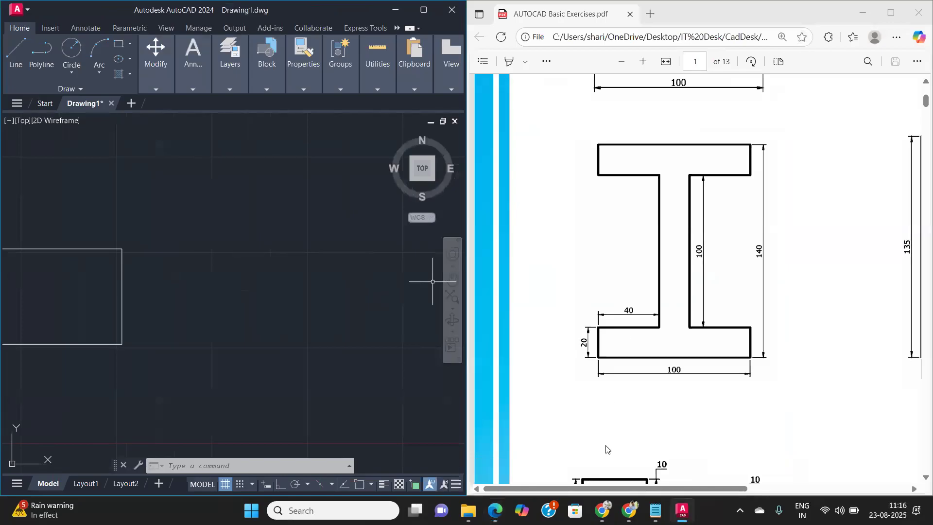
Show the E-shaped exercise in the PDF alongside an empty area next to the rectangle in the drawing
{"action": "left_click_drag", "start_coordinate": [642, 488], "coordinate": [801, 485]}
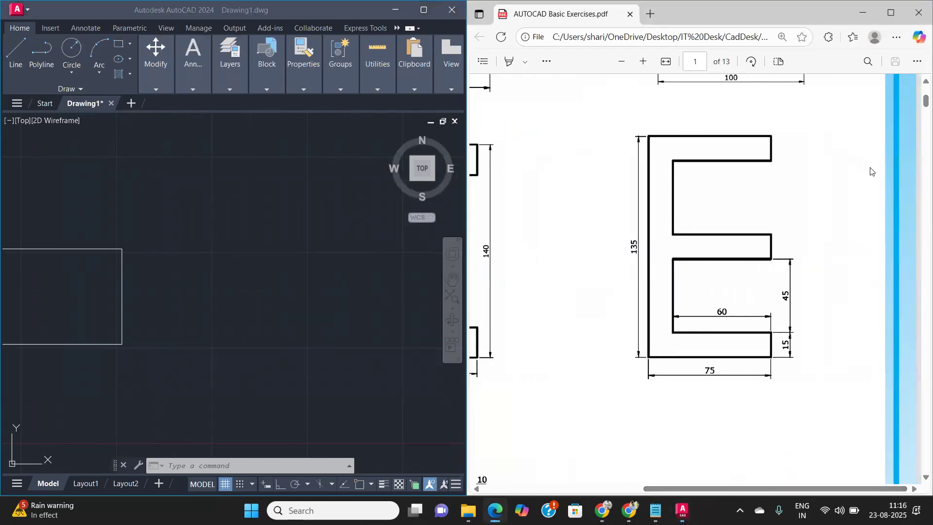
{"action": "left_click", "coordinate": [195, 316]}
{"action": "middle_click_drag", "start_coordinate": [206, 326], "coordinate": [128, 332]}
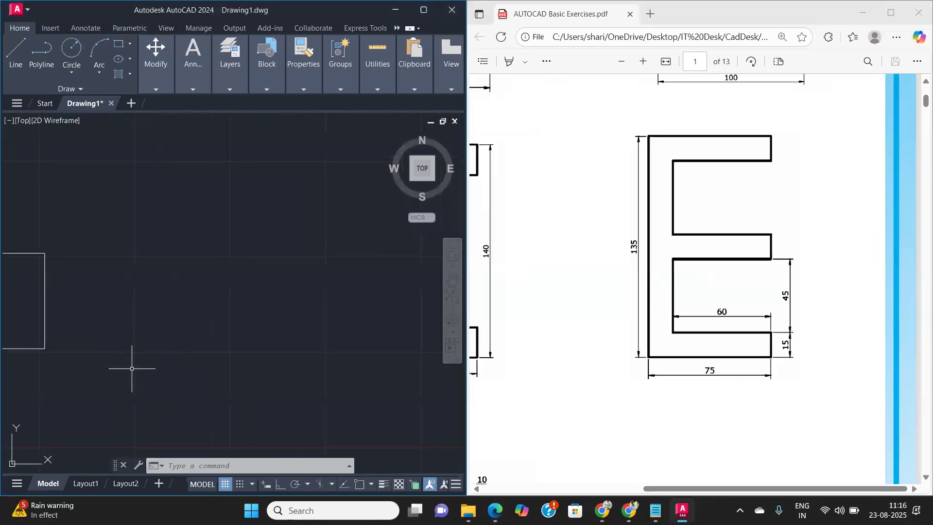
Start a Line from a freely picked point in the empty area beside the rectangle, discarding the first pick
{"action": "type", "text": "o"}
{"action": "key", "text": "BackSpace"}
{"action": "type", "text": "l"}
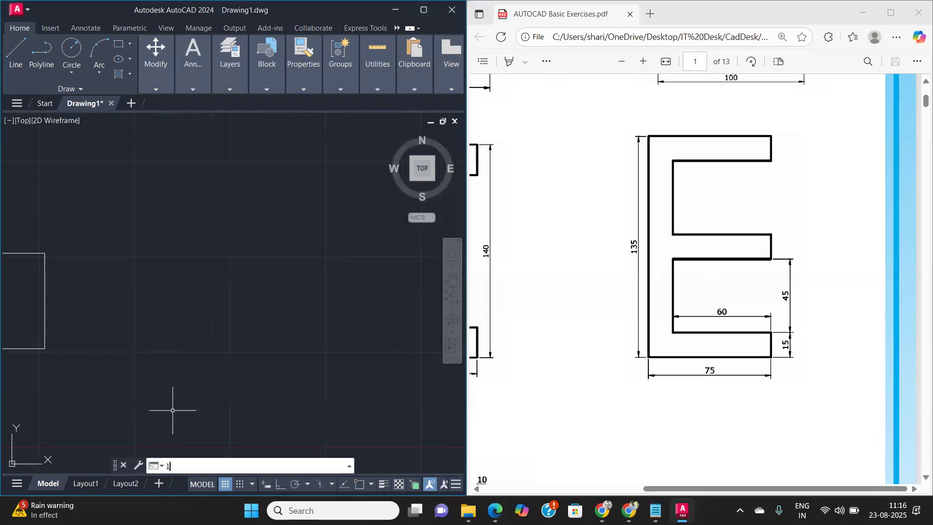
{"action": "key", "text": "Return"}
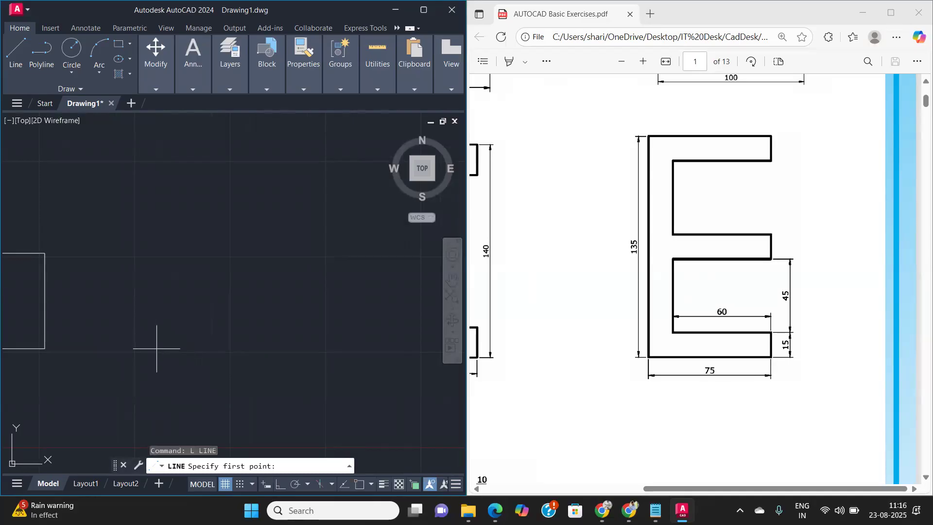
{"action": "left_click", "coordinate": [154, 344]}
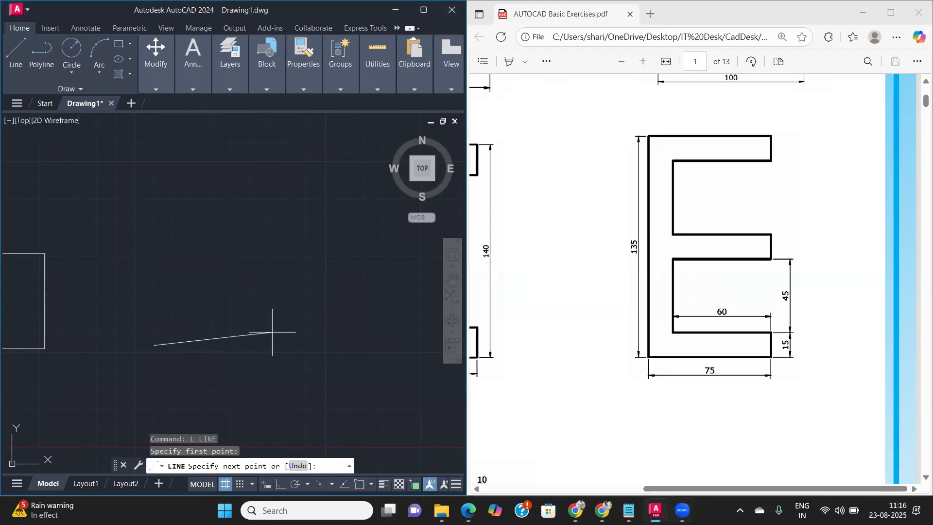
{"action": "scroll", "coordinate": [156, 325], "scroll_direction": "up", "scroll_amount": 6}
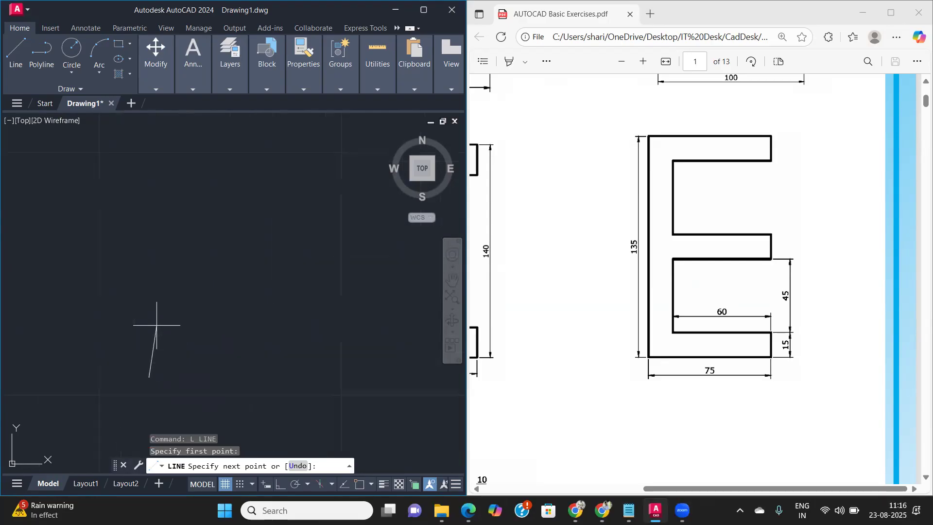
{"action": "middle_click_drag", "start_coordinate": [139, 426], "coordinate": [189, 260]}
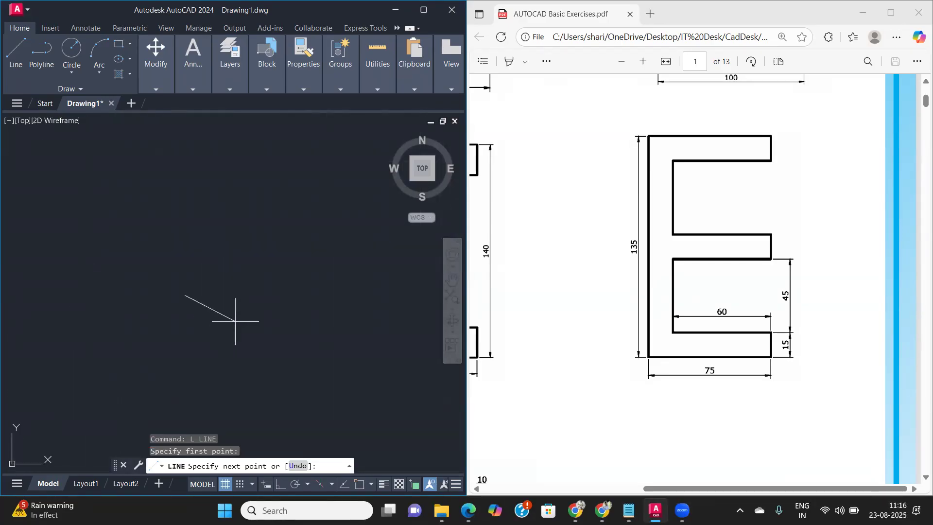
{"action": "key", "text": "ctrl+z"}
{"action": "scroll", "coordinate": [204, 323], "scroll_direction": "down", "scroll_amount": 4}
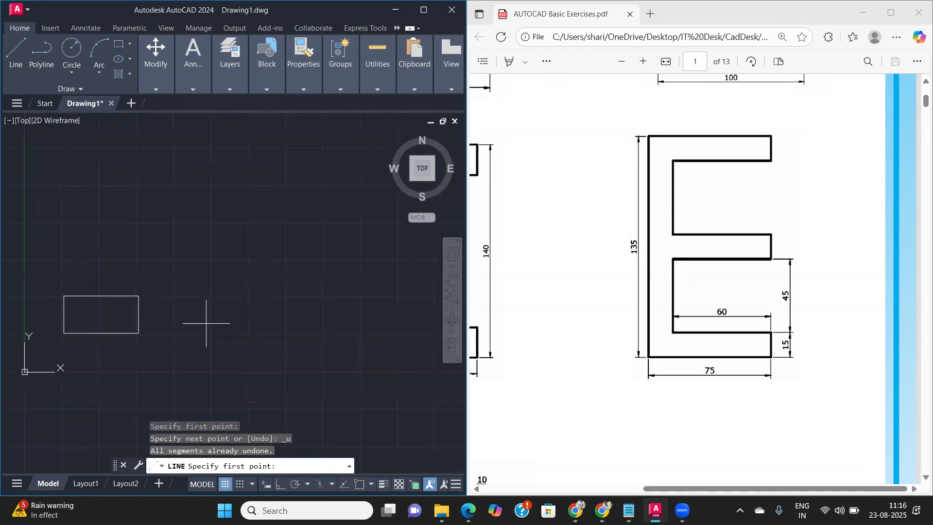
{"action": "left_click", "coordinate": [206, 322]}
{"action": "middle_click_drag", "start_coordinate": [313, 324], "coordinate": [195, 335]}
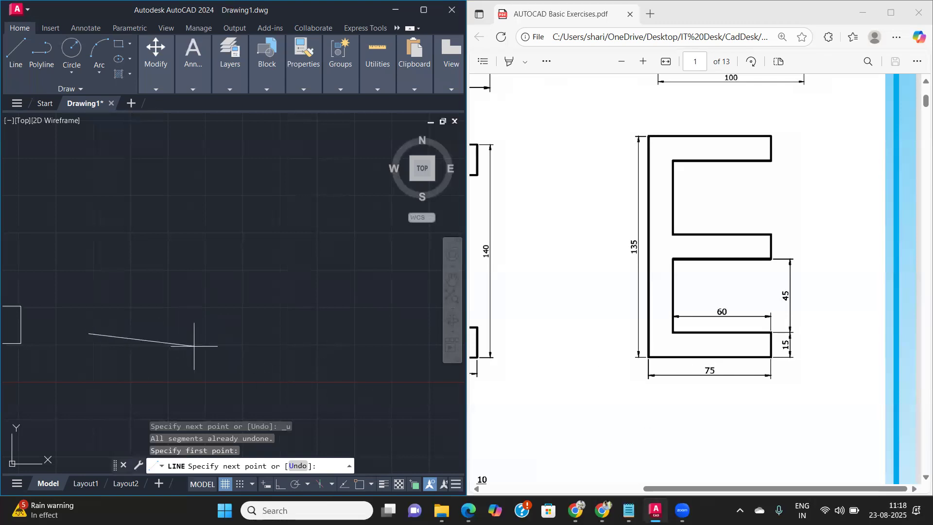
{"action": "type", "text": "@75<"}
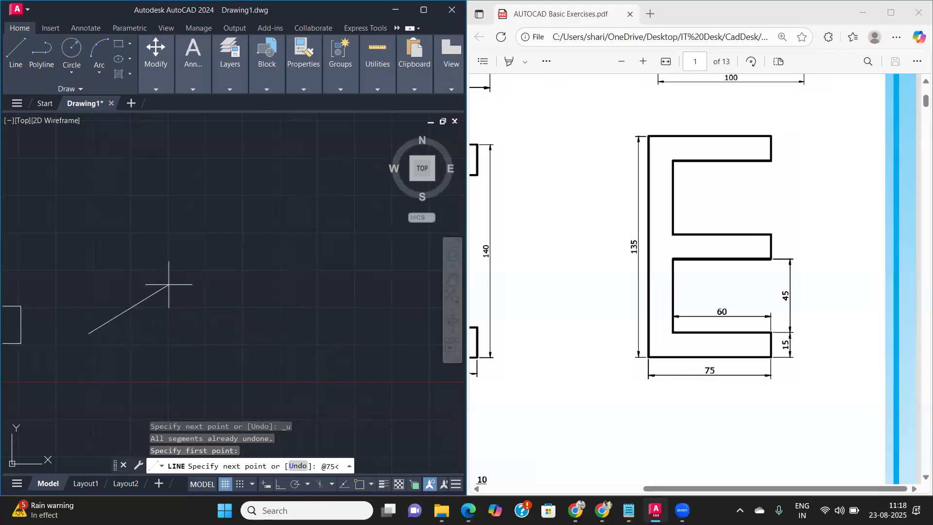
{"action": "type", "text": "0"}
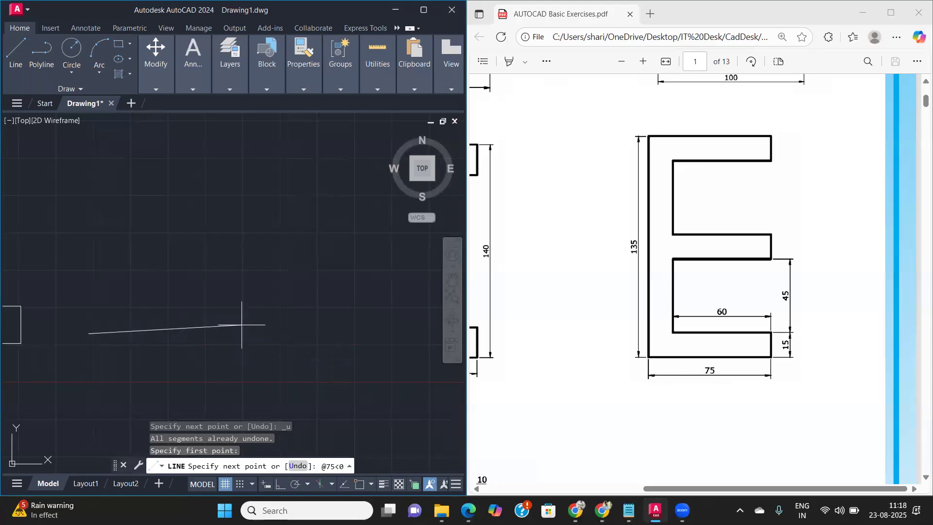
{"action": "key", "text": "Return"}
{"action": "scroll", "coordinate": [67, 342], "scroll_direction": "up", "scroll_amount": 2}
{"action": "middle_click_drag", "start_coordinate": [178, 314], "coordinate": [144, 326]}
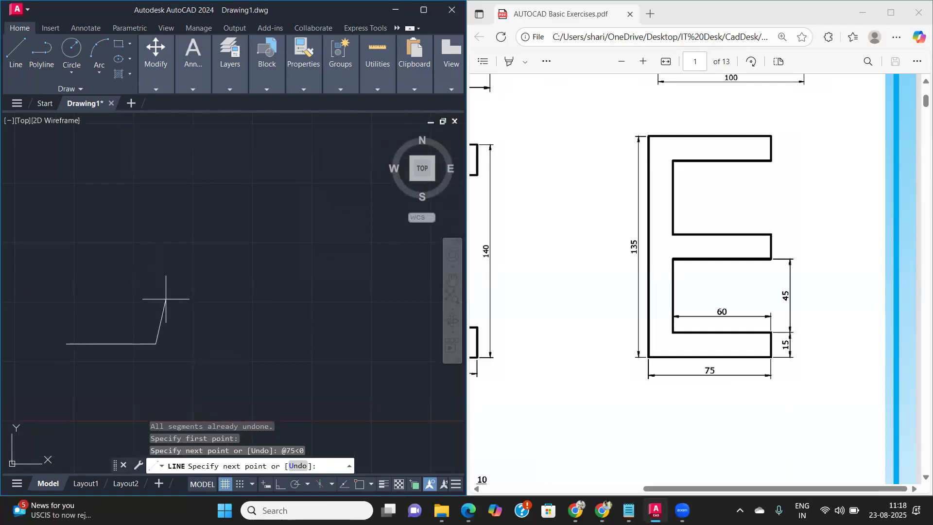
{"action": "type", "text": "@15<"}
{"action": "type", "text": "90"}
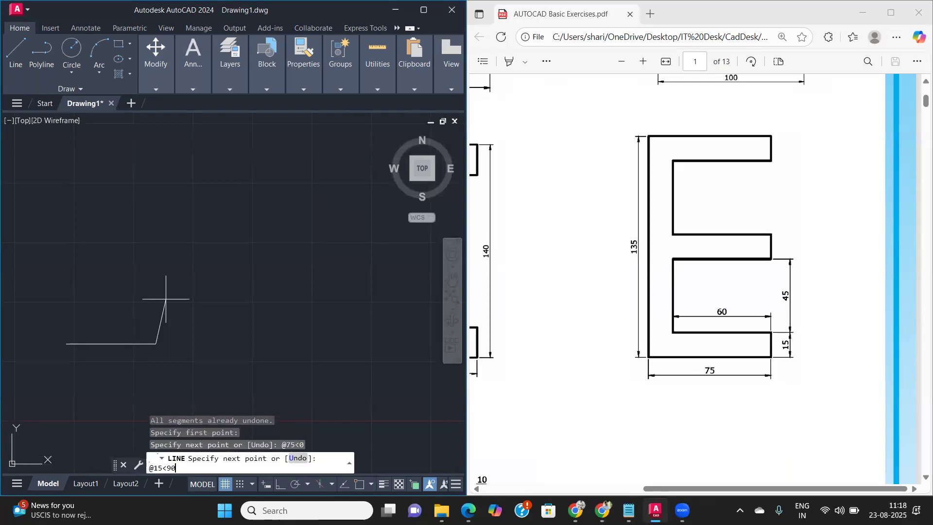
{"action": "key", "text": "Return"}
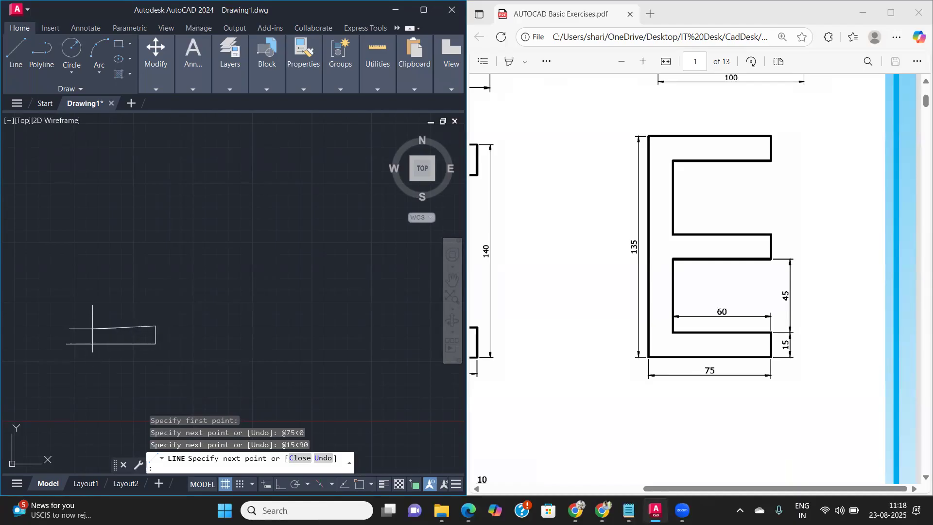
{"action": "type", "text": "@60<"}
{"action": "type", "text": "180"}
{"action": "key", "text": "Return"}
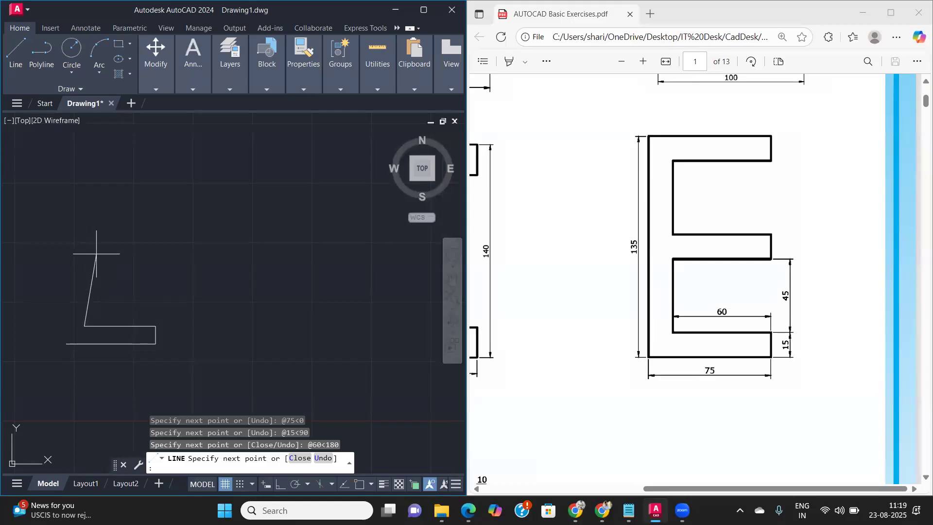
{"action": "type", "text": "@45<90"}
{"action": "key", "text": "Return"}
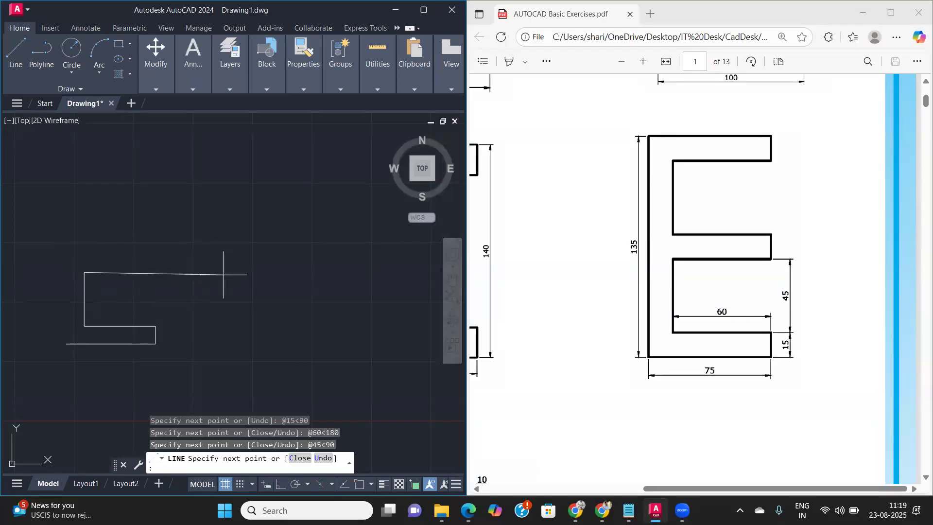
{"action": "type", "text": "@"}
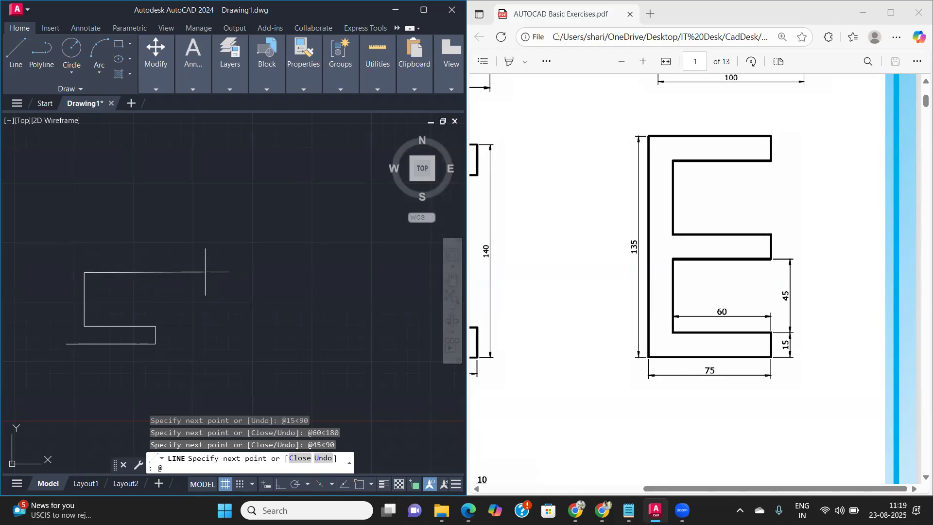
{"action": "type", "text": "60<0"}
{"action": "key", "text": "Return"}
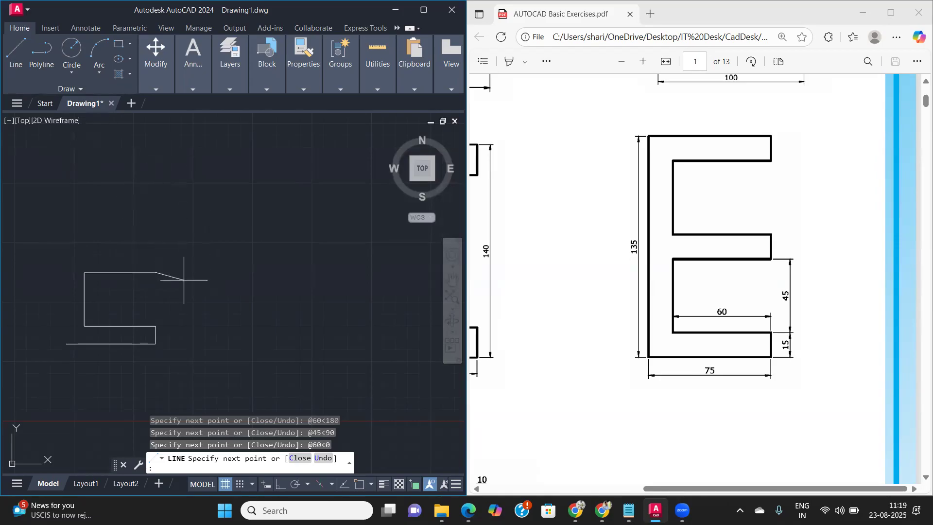
{"action": "type", "text": "@15<90"}
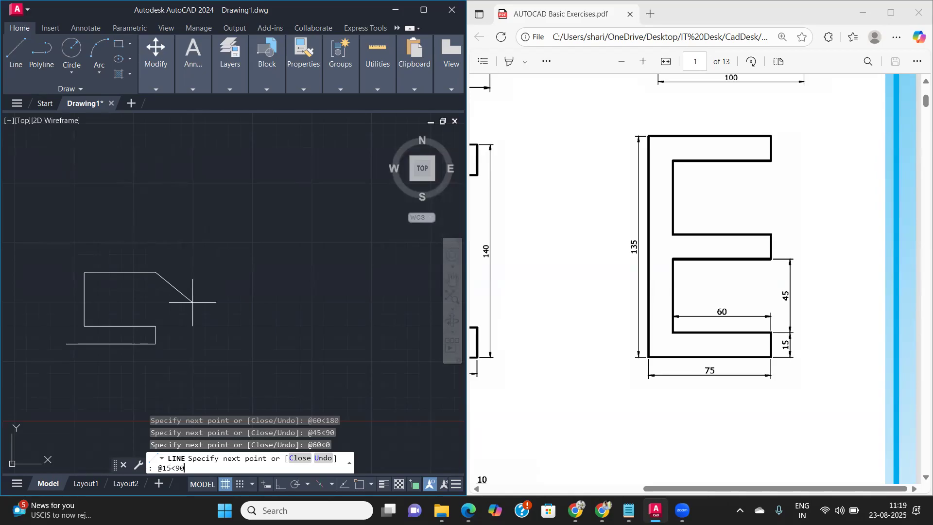
{"action": "key", "text": "Return"}
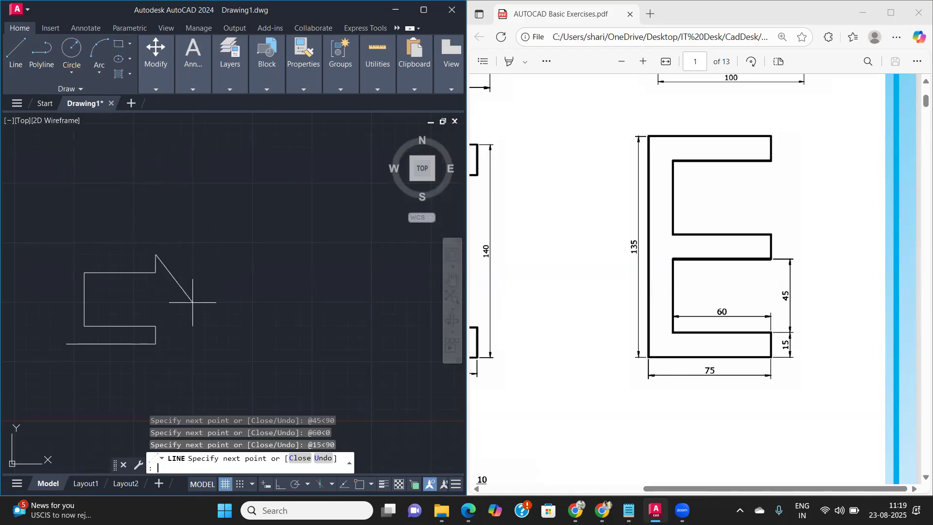
{"action": "type", "text": "@60<180"}
{"action": "key", "text": "Return"}
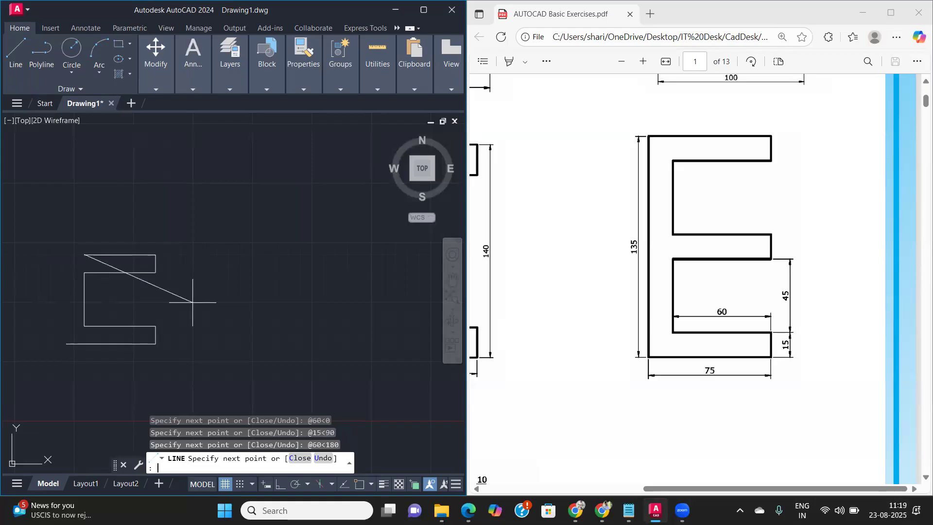
{"action": "type", "text": "@45<90"}
{"action": "key", "text": "Return"}
{"action": "type", "text": "@"}
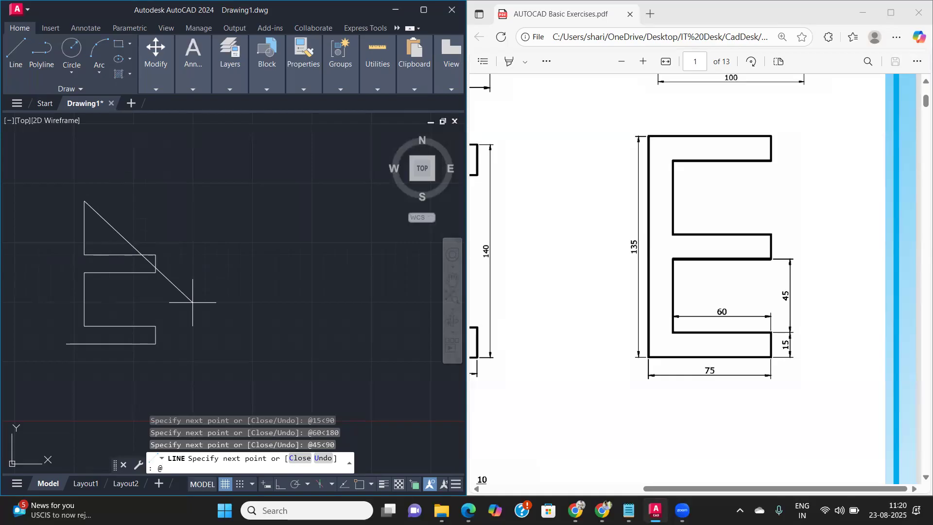
{"action": "type", "text": "60<0"}
{"action": "key", "text": "Return"}
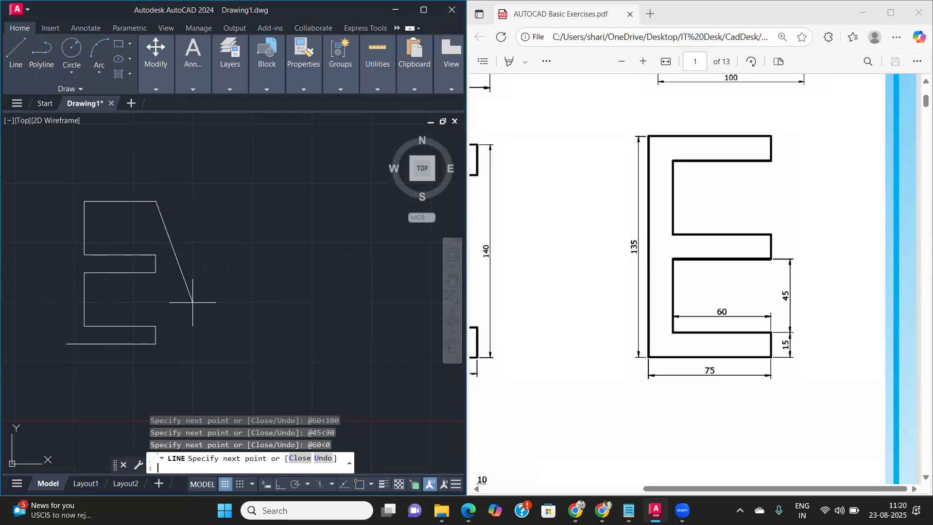
{"action": "type", "text": "@15<90"}
{"action": "key", "text": "Return"}
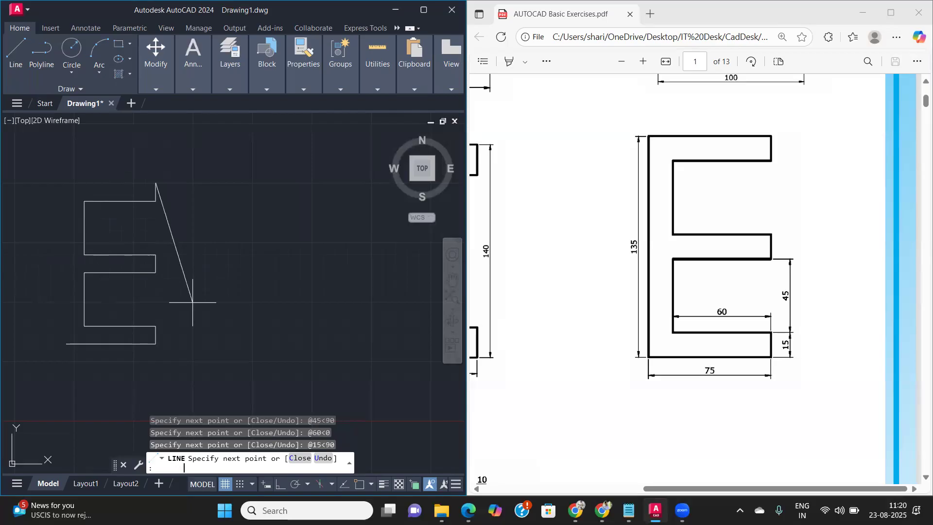
{"action": "type", "text": "@75<180"}
{"action": "key", "text": "Return"}
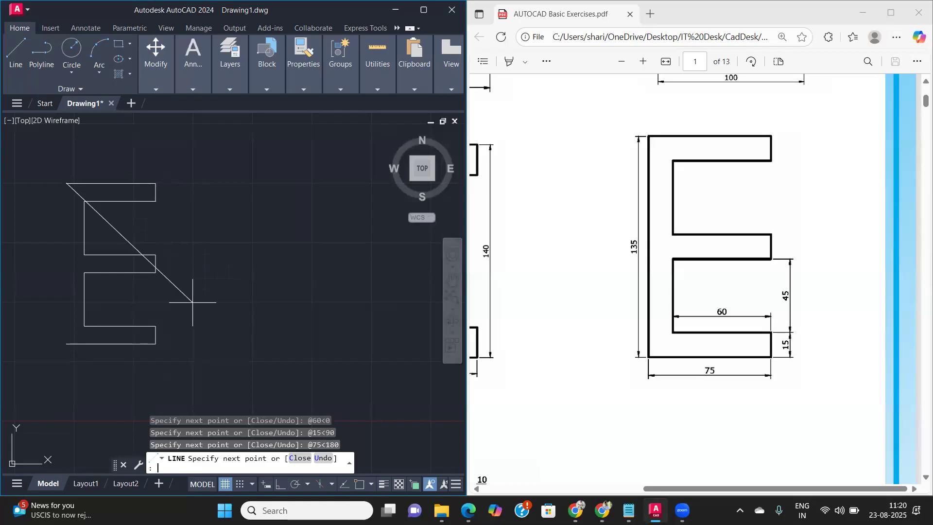
{"action": "type", "text": "c"}
{"action": "key", "text": "Return"}
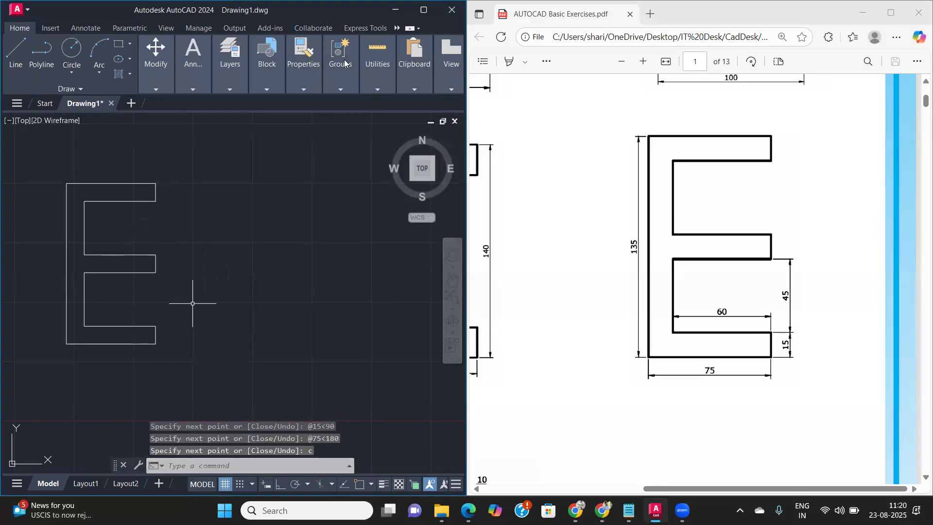
Maximize the AutoCAD window and inspect the completed E outline beside the rectangle
{"action": "left_click", "coordinate": [423, 10]}
{"action": "scroll", "coordinate": [343, 244], "scroll_direction": "down", "scroll_amount": 7}
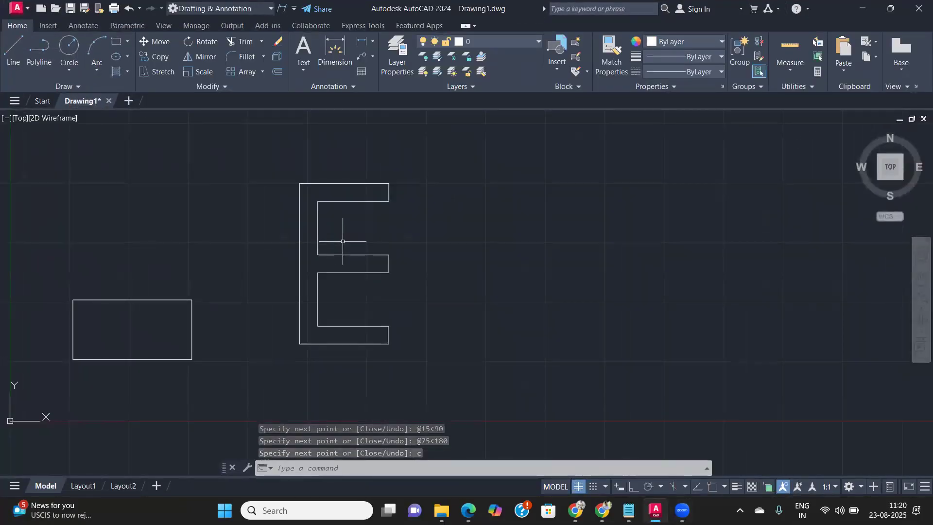
{"action": "middle_click_drag", "start_coordinate": [339, 274], "coordinate": [284, 263]}
{"action": "scroll", "coordinate": [321, 260], "scroll_direction": "up", "scroll_amount": 4}
{"action": "scroll", "coordinate": [246, 234], "scroll_direction": "up", "scroll_amount": 2}
{"action": "scroll", "coordinate": [256, 262], "scroll_direction": "up", "scroll_amount": 1}
{"action": "scroll", "coordinate": [258, 257], "scroll_direction": "down", "scroll_amount": 1}
{"action": "scroll", "coordinate": [261, 214], "scroll_direction": "down", "scroll_amount": 2}
{"action": "scroll", "coordinate": [261, 216], "scroll_direction": "up", "scroll_amount": 2}
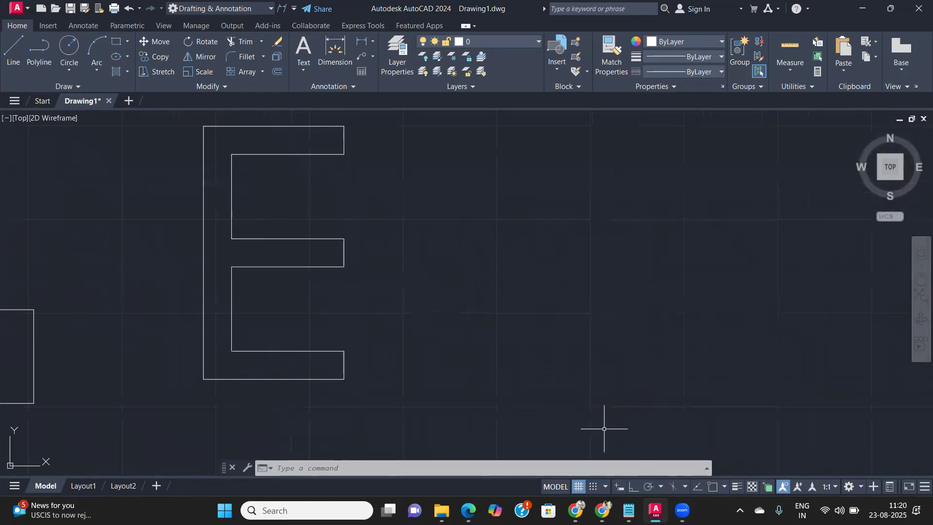
Switch to the exercises PDF in Edge, maximize it and show the Relative Polar Co-ordinate System exercises on page 2
{"action": "left_click", "coordinate": [468, 510]}
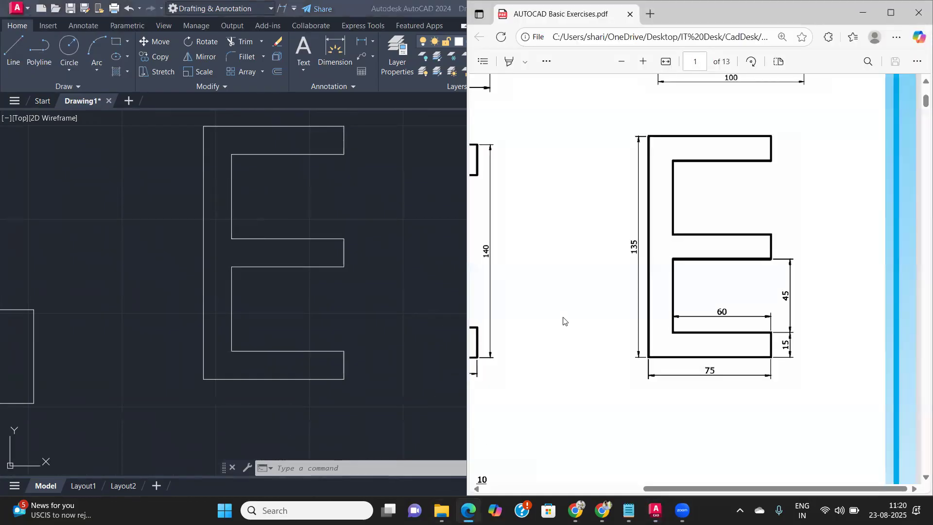
{"action": "left_click", "coordinate": [890, 9]}
{"action": "scroll", "coordinate": [326, 303], "scroll_direction": "down", "scroll_amount": 12}
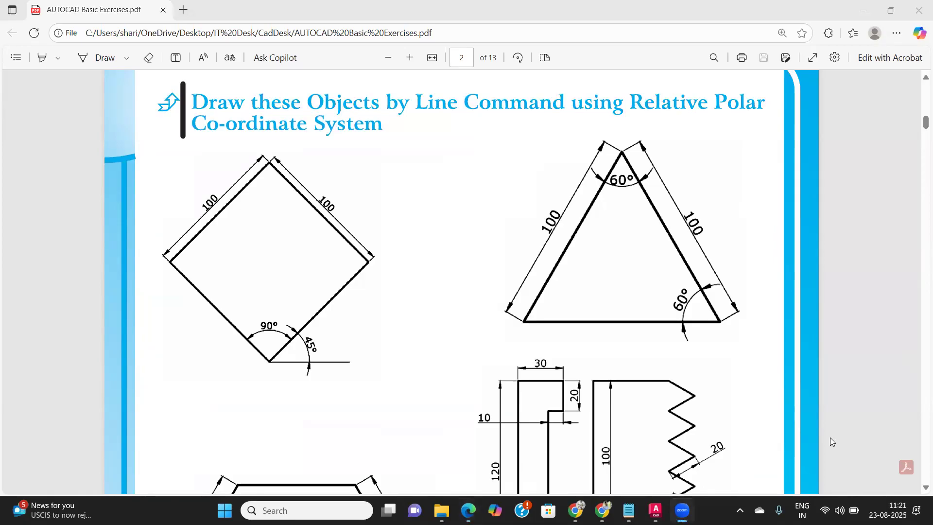
{"action": "scroll", "coordinate": [418, 179], "scroll_direction": "down", "scroll_amount": 4}
{"action": "scroll", "coordinate": [419, 178], "scroll_direction": "up", "scroll_amount": 5}
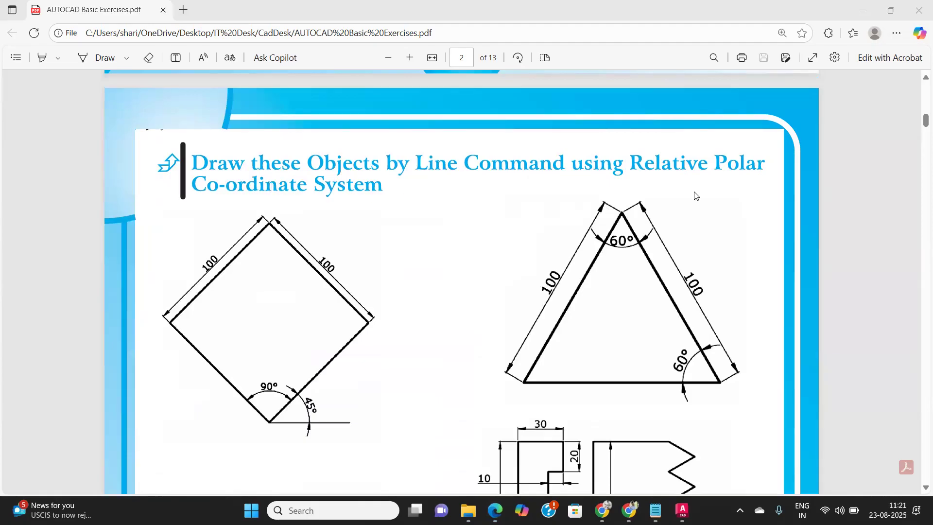
{"action": "scroll", "coordinate": [280, 206], "scroll_direction": "down", "scroll_amount": 1}
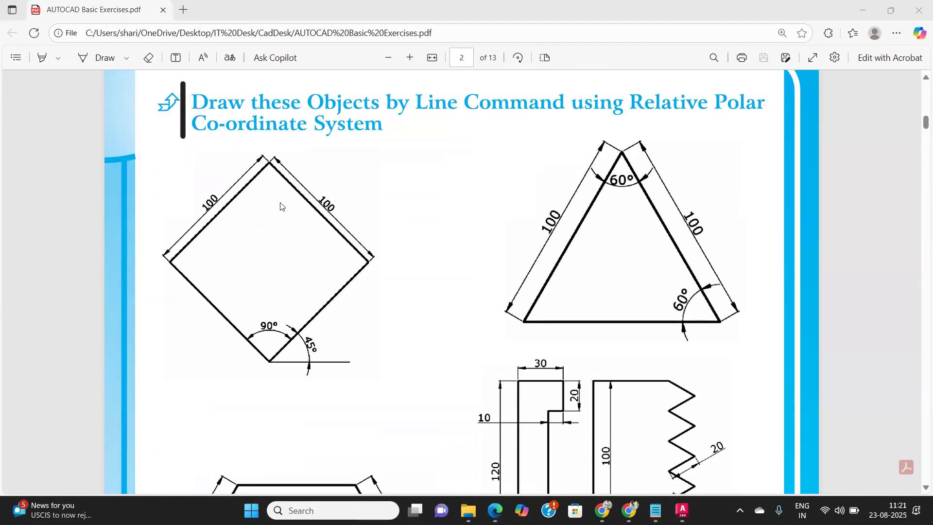
{"action": "scroll", "coordinate": [280, 206], "scroll_direction": "down", "scroll_amount": 1}
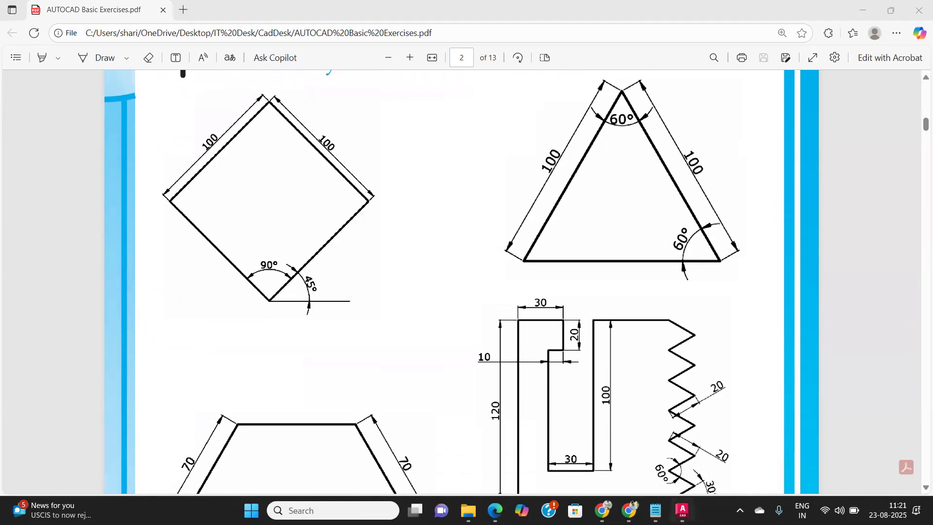
{"action": "left_click", "coordinate": [681, 510]}
{"action": "scroll", "coordinate": [441, 221], "scroll_direction": "down", "scroll_amount": 4}
{"action": "middle_click_drag", "start_coordinate": [442, 221], "coordinate": [307, 249]}
{"action": "scroll", "coordinate": [333, 273], "scroll_direction": "up", "scroll_amount": 2}
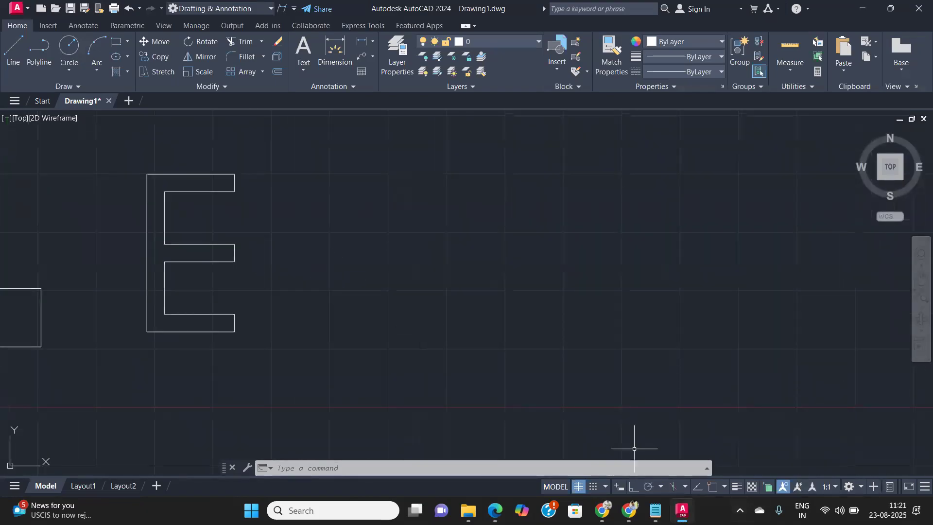
{"action": "key", "text": "alt+Tab"}
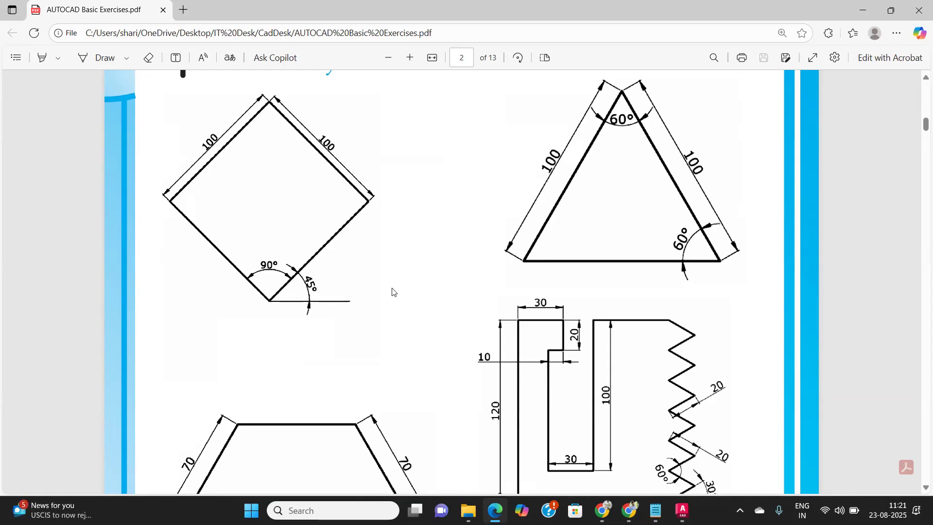
{"action": "left_click", "coordinate": [676, 510]}
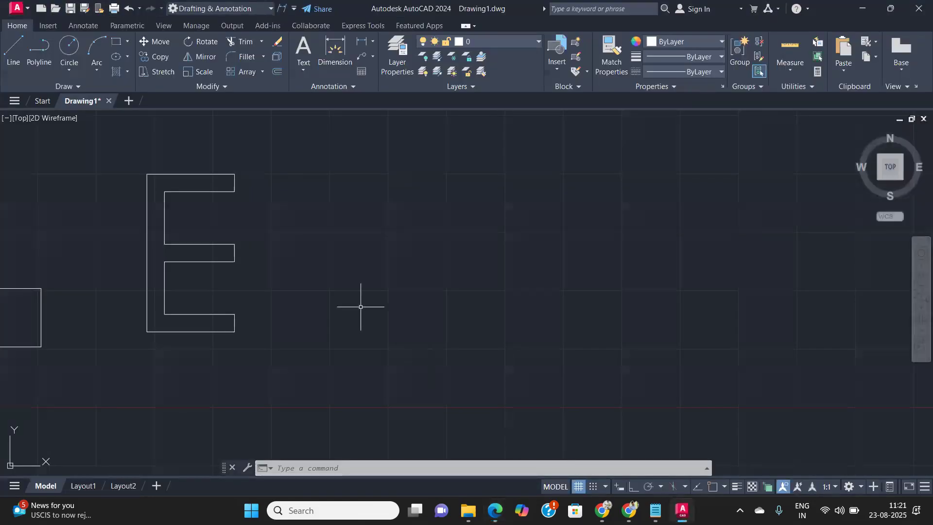
{"action": "type", "text": "l"}
{"action": "key", "text": "Return"}
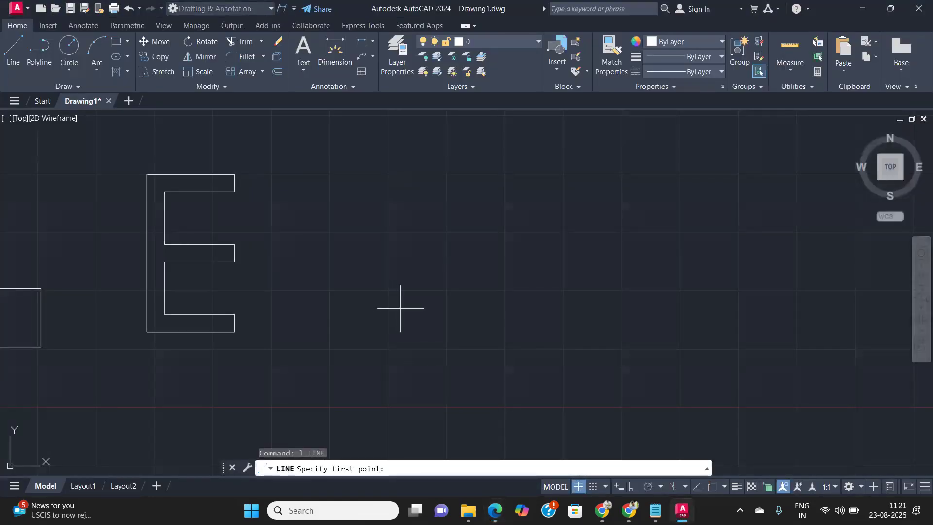
{"action": "left_click", "coordinate": [423, 323]}
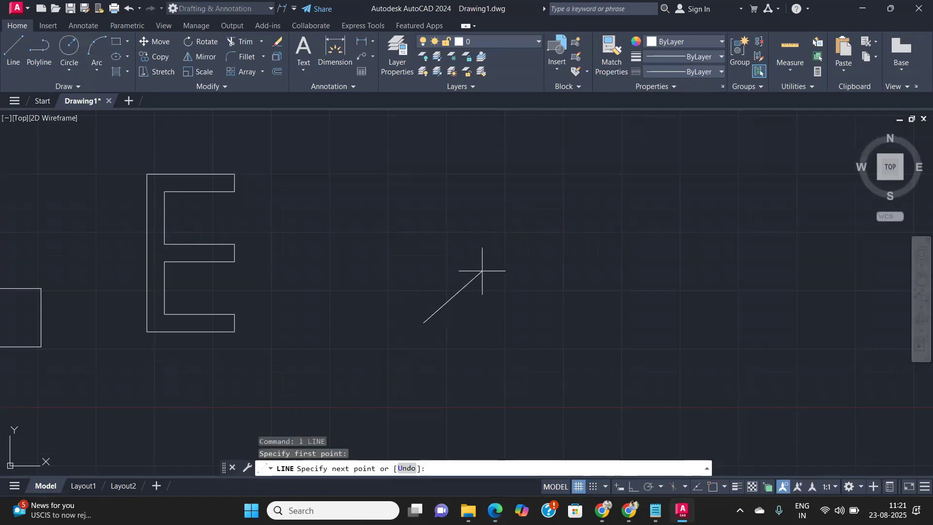
{"action": "type", "text": "@50<45"}
{"action": "key", "text": "Return"}
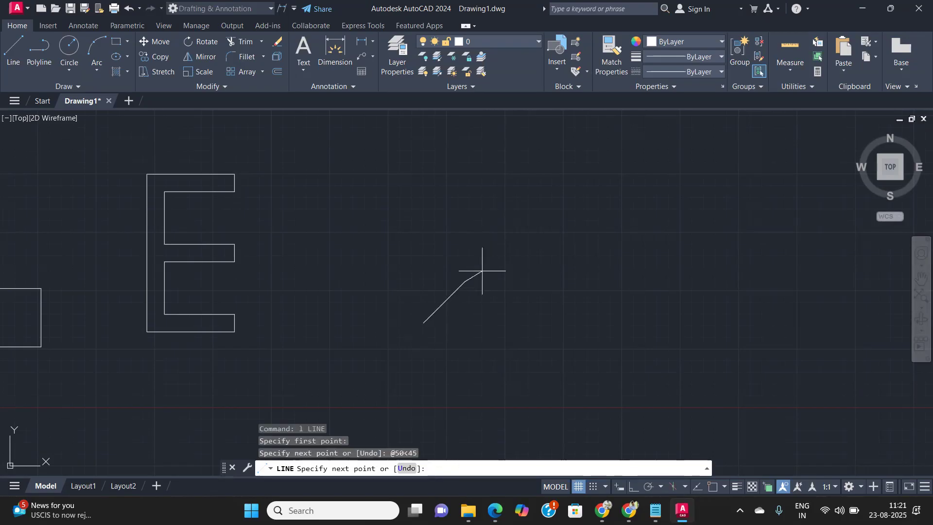
{"action": "scroll", "coordinate": [441, 266], "scroll_direction": "up", "scroll_amount": 2}
{"action": "middle_click_drag", "start_coordinate": [441, 266], "coordinate": [359, 274]}
{"action": "scroll", "coordinate": [360, 274], "scroll_direction": "up", "scroll_amount": 2}
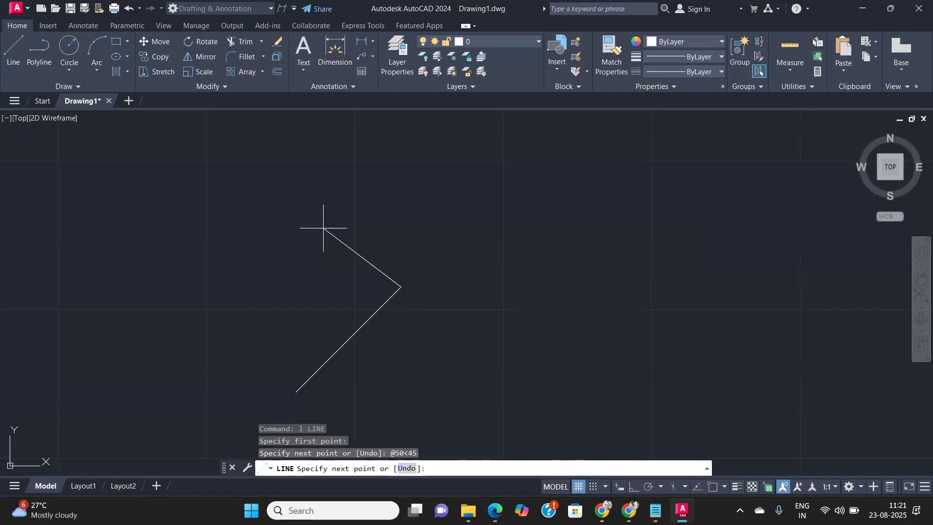
{"action": "type", "text": "@50<"}
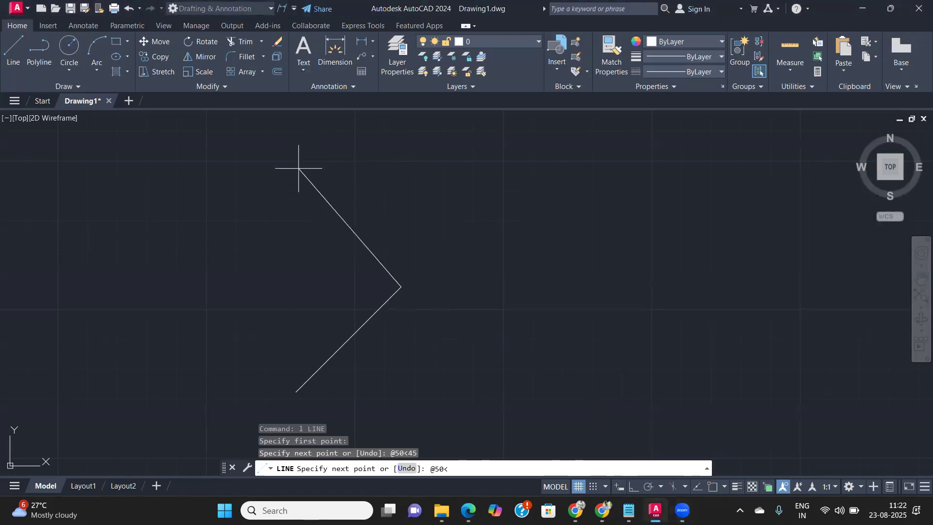
{"action": "type", "text": "13"}
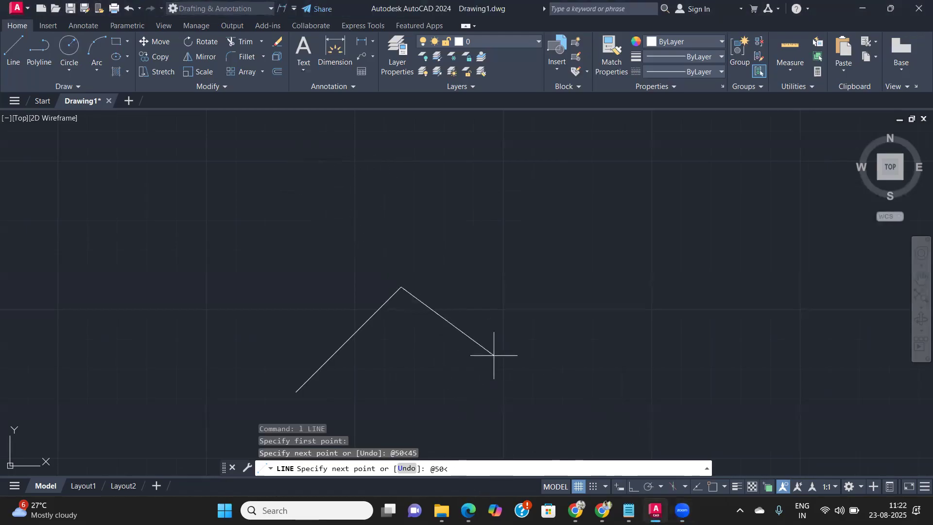
{"action": "type", "text": "5"}
{"action": "key", "text": "Return"}
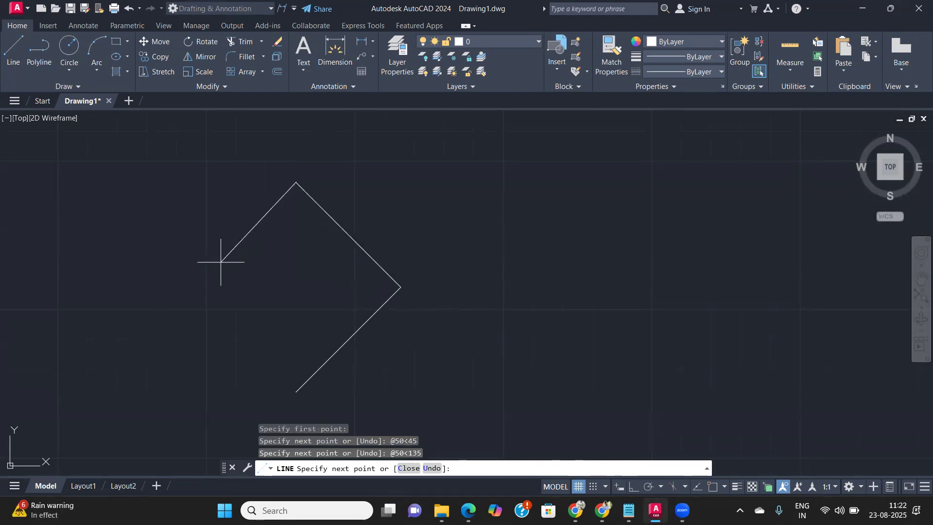
{"action": "type", "text": "@50<"}
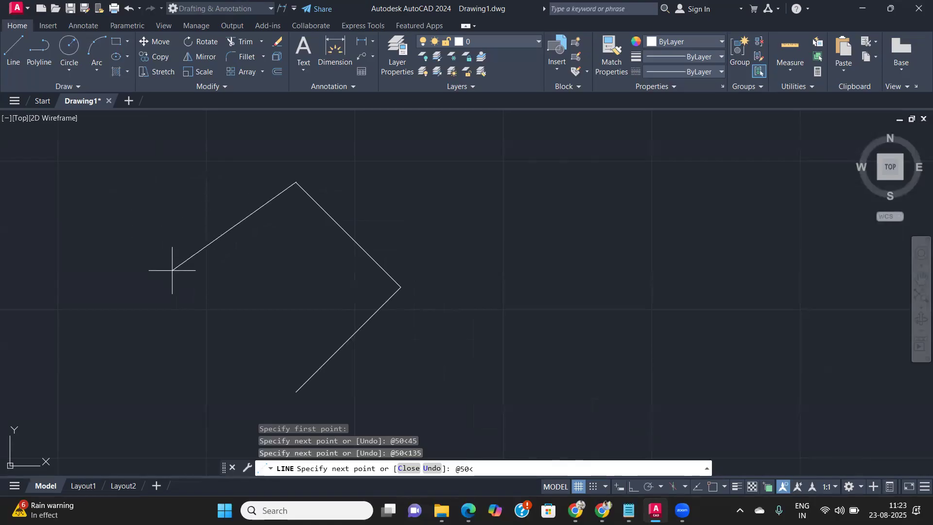
{"action": "type", "text": "225"}
{"action": "key", "text": "Return"}
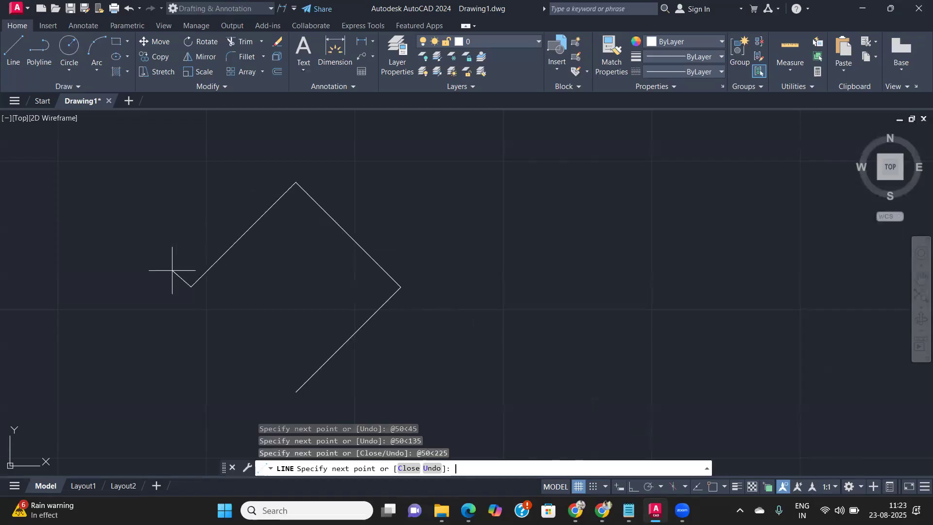
{"action": "type", "text": "c"}
{"action": "key", "text": "Return"}
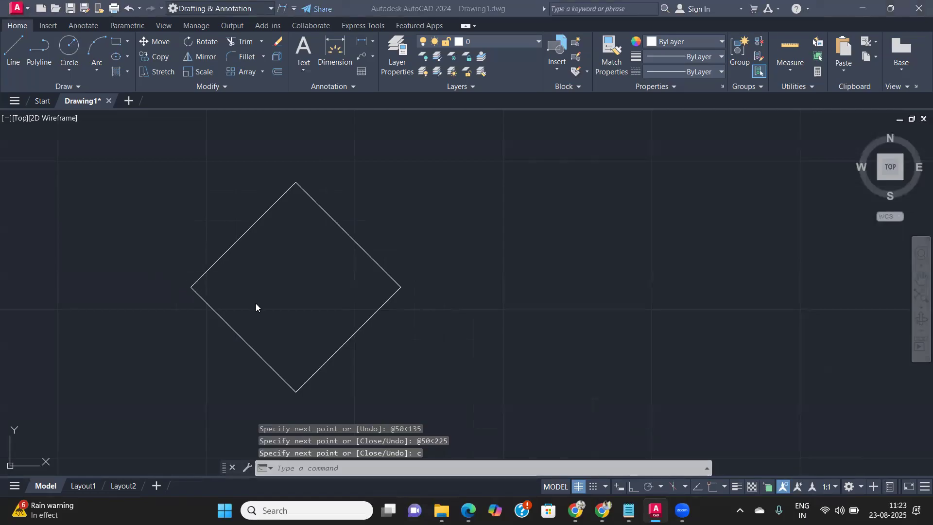
{"action": "key", "text": "alt+Tab"}
{"action": "key", "text": "alt+Tab"}
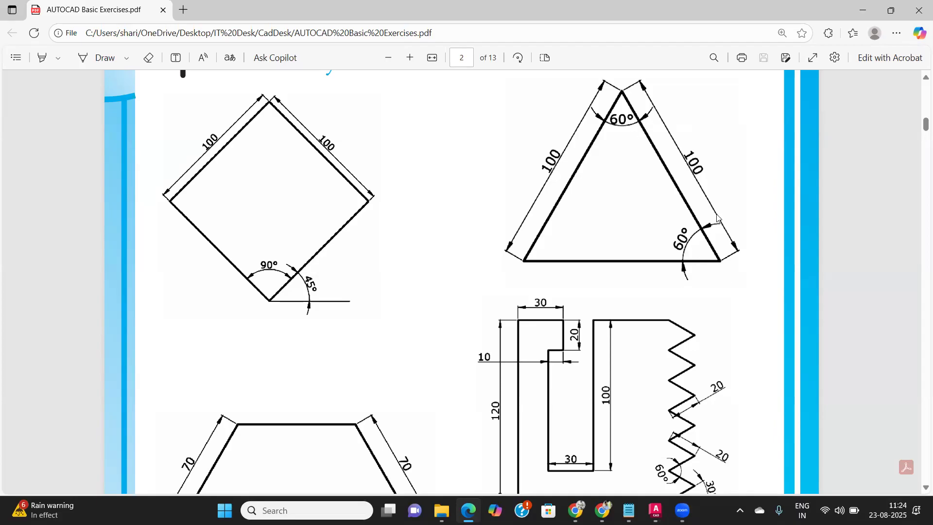
{"action": "key", "text": "alt+Tab"}
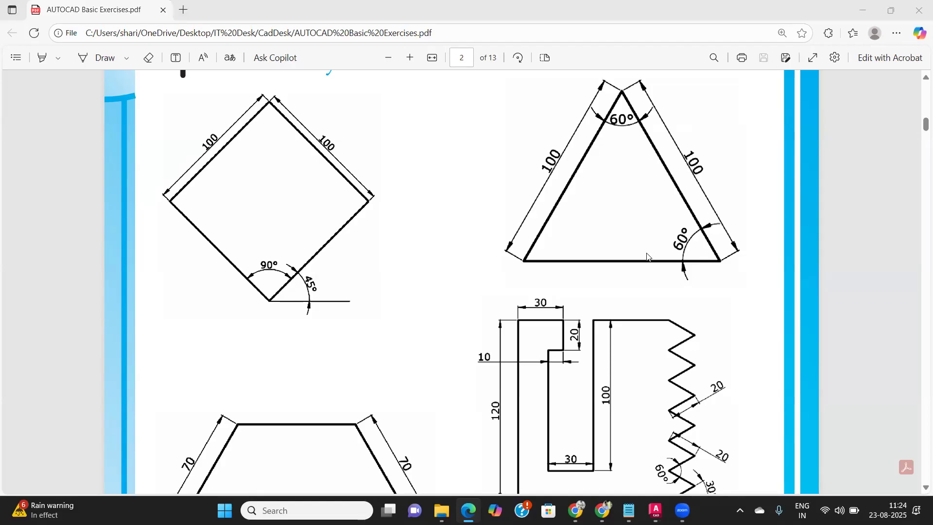
{"action": "middle_click_drag", "start_coordinate": [549, 302], "coordinate": [338, 244]}
{"action": "scroll", "coordinate": [327, 264], "scroll_direction": "up", "scroll_amount": 2}
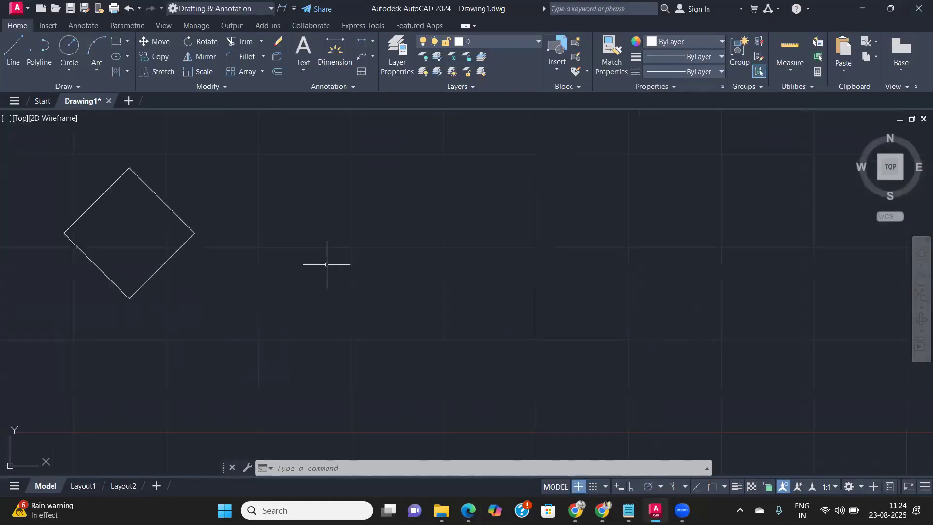
{"action": "type", "text": "l"}
{"action": "key", "text": "Return"}
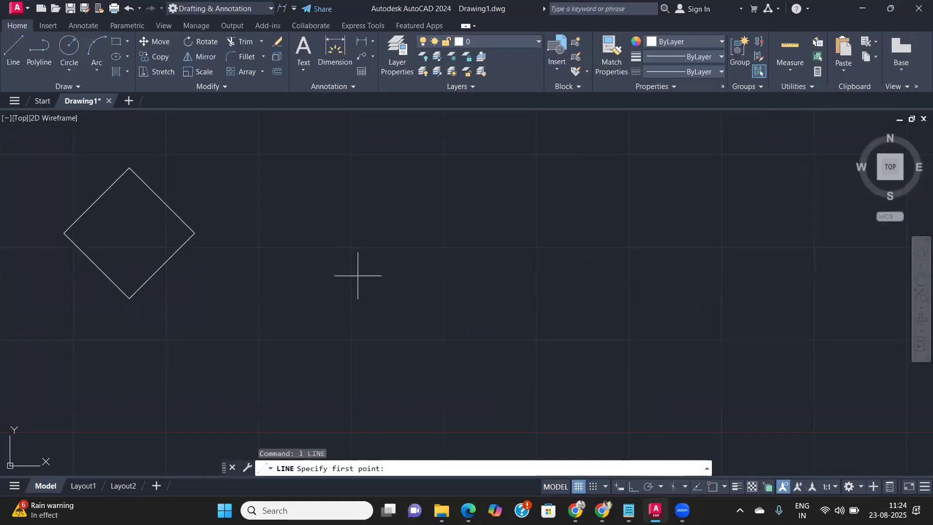
{"action": "left_click", "coordinate": [359, 309]}
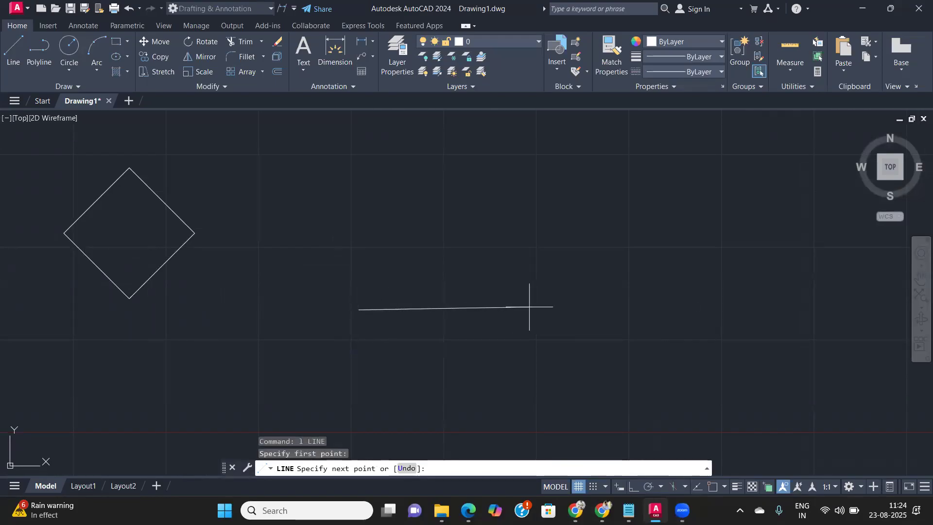
{"action": "type", "text": "@100<0"}
{"action": "key", "text": "Return"}
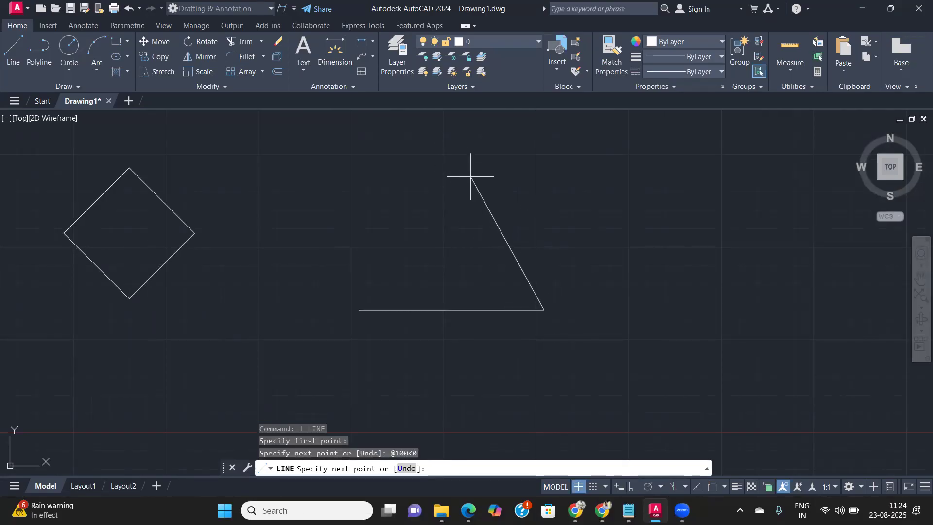
Switch to the exercises PDF in Edge, mark the base extension and angle at the triangle's lower right corner, and undo the marking
{"action": "key", "text": "alt+Tab"}
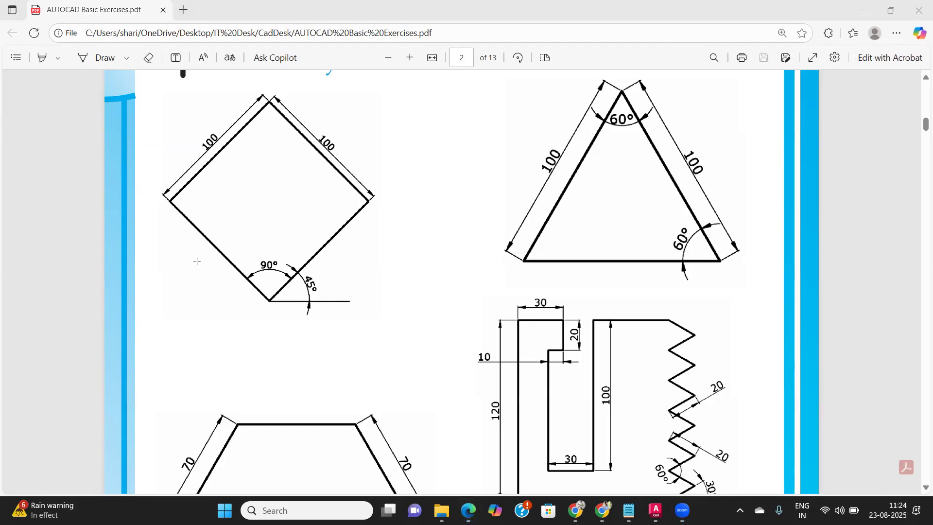
{"action": "left_click_drag", "start_coordinate": [721, 261], "coordinate": [763, 260]}
{"action": "mouse_move", "coordinate": [710, 242]}
{"action": "left_mouse_down"}
{"action": "mouse_move", "coordinate": [740, 260]}
{"action": "mouse_move", "coordinate": [735, 240]}
{"action": "mouse_move", "coordinate": [708, 246]}
{"action": "left_mouse_up"}
{"action": "key", "text": "ctrl+z"}
{"action": "left_click", "coordinate": [656, 510]}
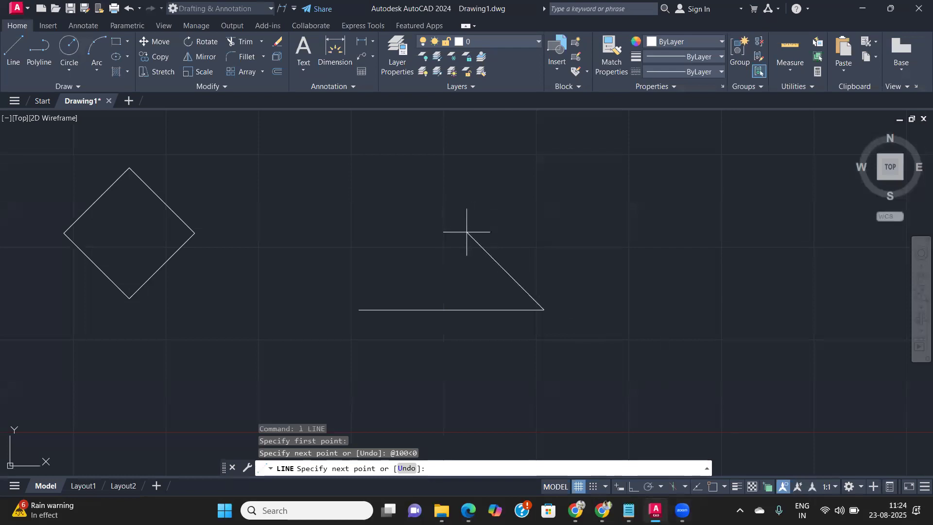
{"action": "type", "text": "@100<"}
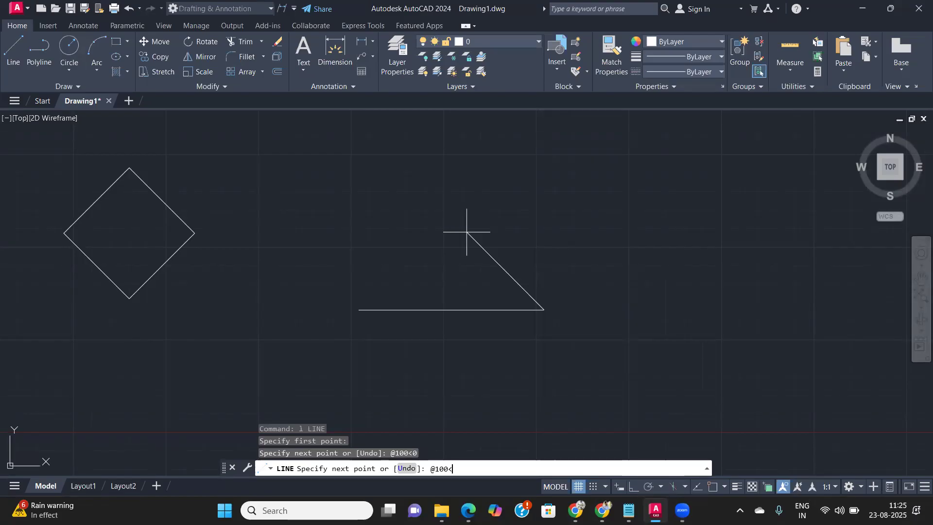
{"action": "type", "text": "120"}
{"action": "key", "text": "Return"}
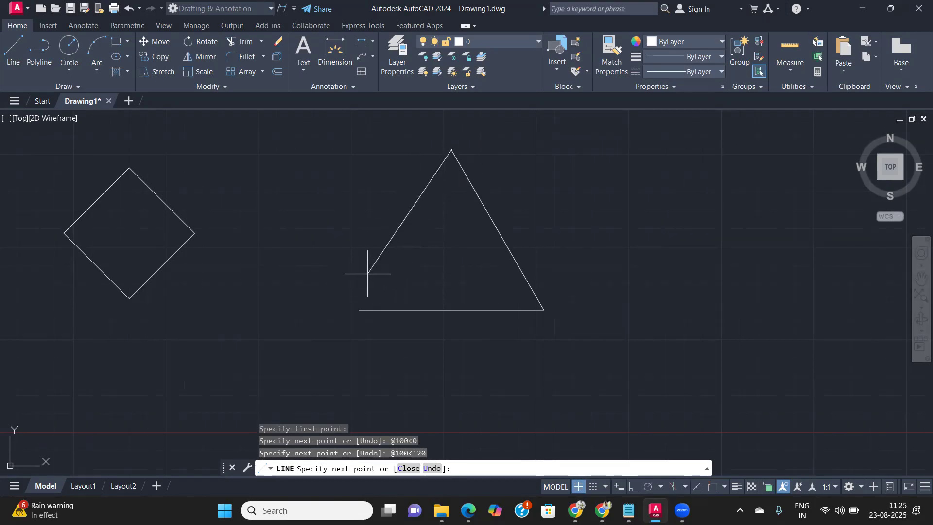
{"action": "type", "text": "@100"}
{"action": "type", "text": "<"}
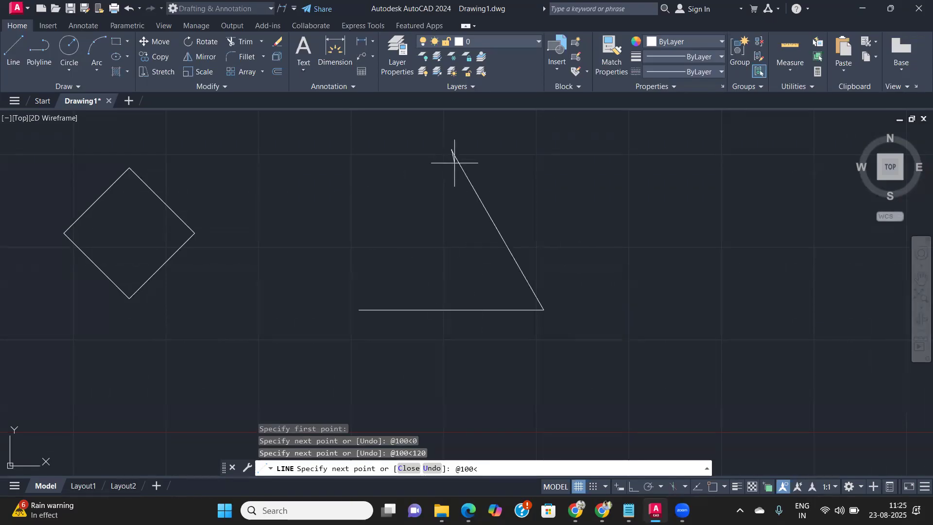
{"action": "left_click", "coordinate": [468, 510]}
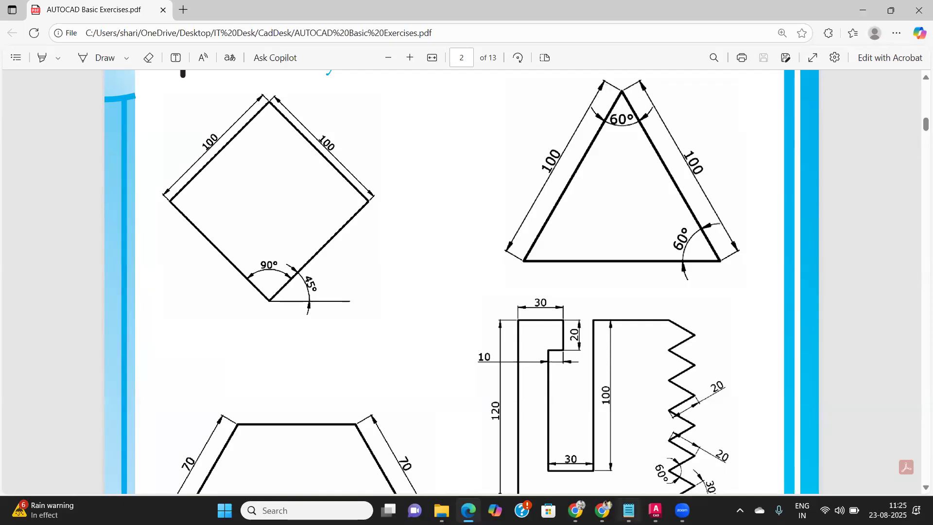
{"action": "left_click", "coordinate": [656, 510]}
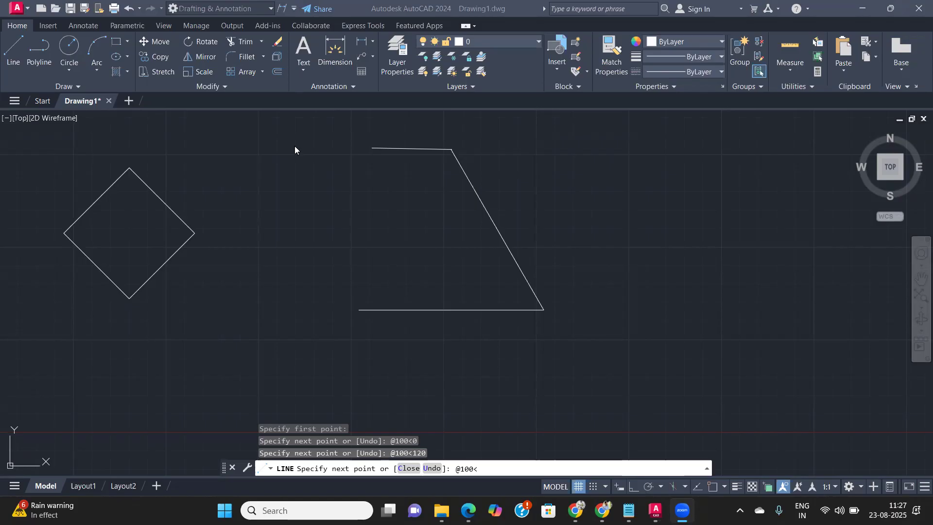
{"action": "left_click", "coordinate": [340, 288]}
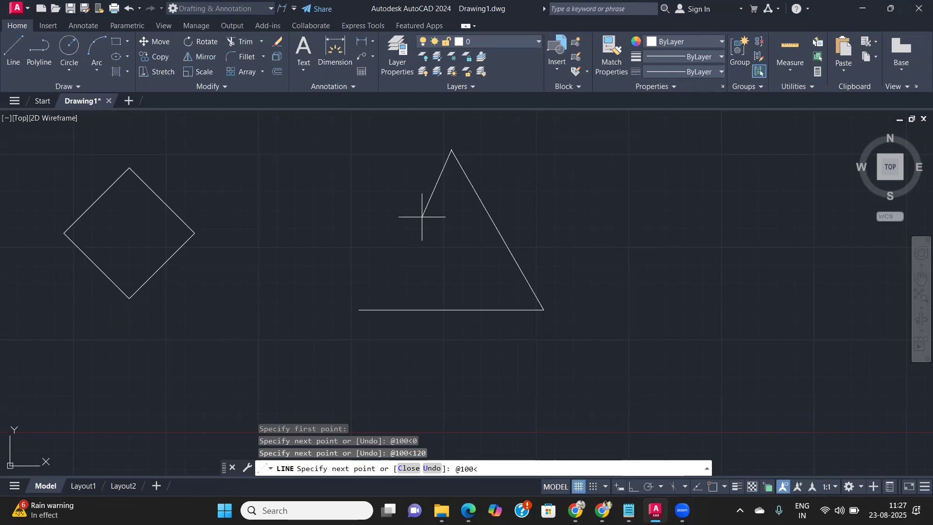
{"action": "type", "text": "240"}
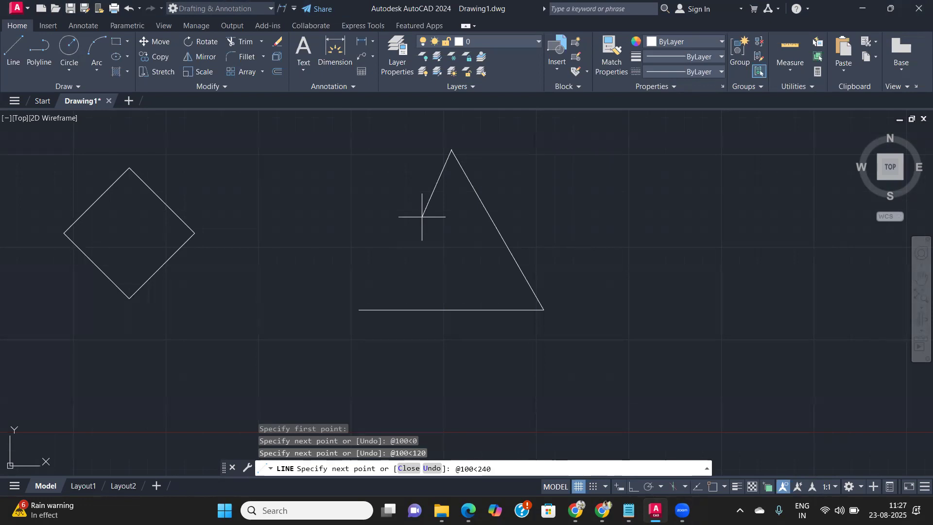
{"action": "key", "text": "Return"}
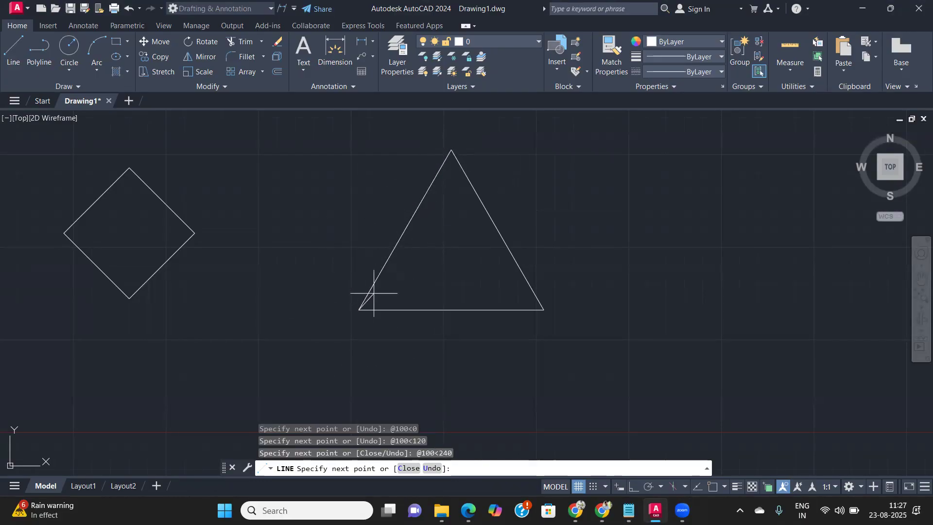
{"action": "key", "text": "Return"}
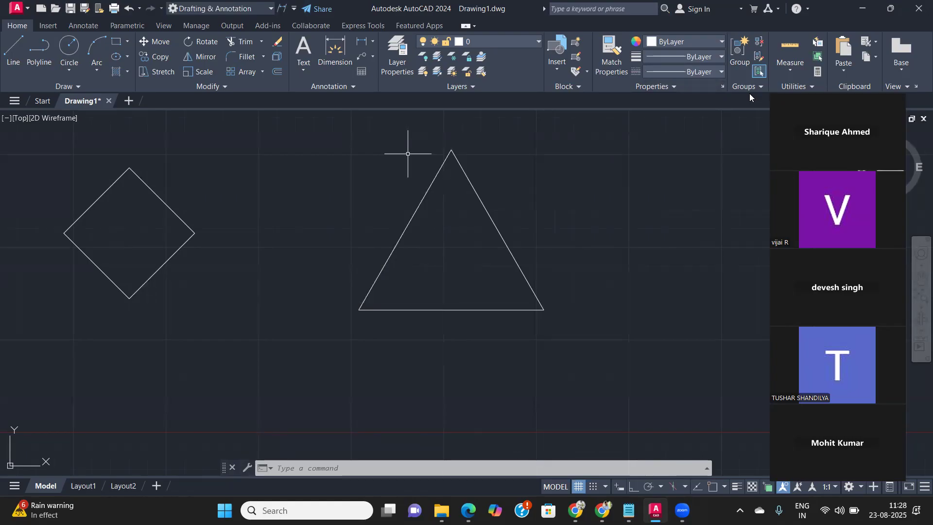
Switch to the exercises PDF in Edge and examine the remaining page 2 exercises: the toothed shape, the hexagon and the four-pointed star
{"action": "scroll", "coordinate": [425, 194], "scroll_direction": "down", "scroll_amount": 3}
{"action": "middle_click_drag", "start_coordinate": [510, 212], "coordinate": [356, 247]}
{"action": "scroll", "coordinate": [280, 246], "scroll_direction": "up", "scroll_amount": 7}
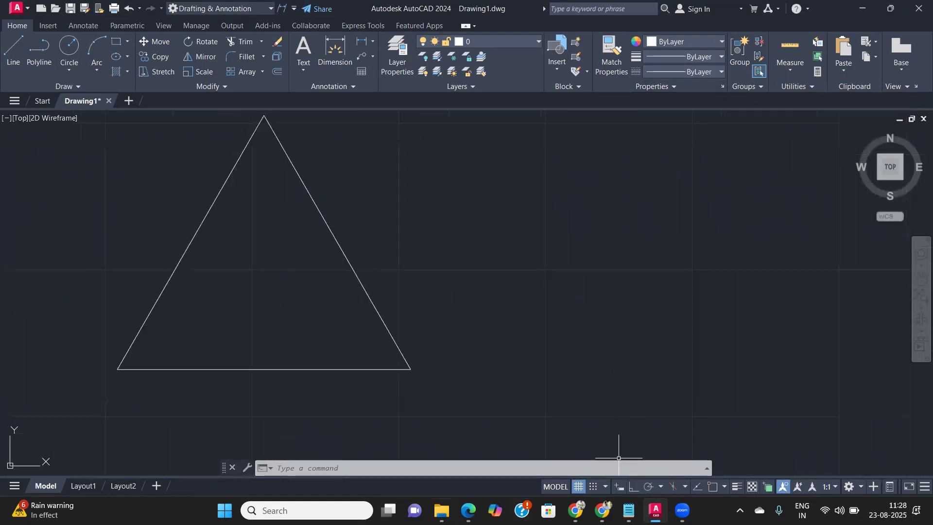
{"action": "left_click", "coordinate": [468, 510]}
{"action": "scroll", "coordinate": [495, 304], "scroll_direction": "down", "scroll_amount": 2}
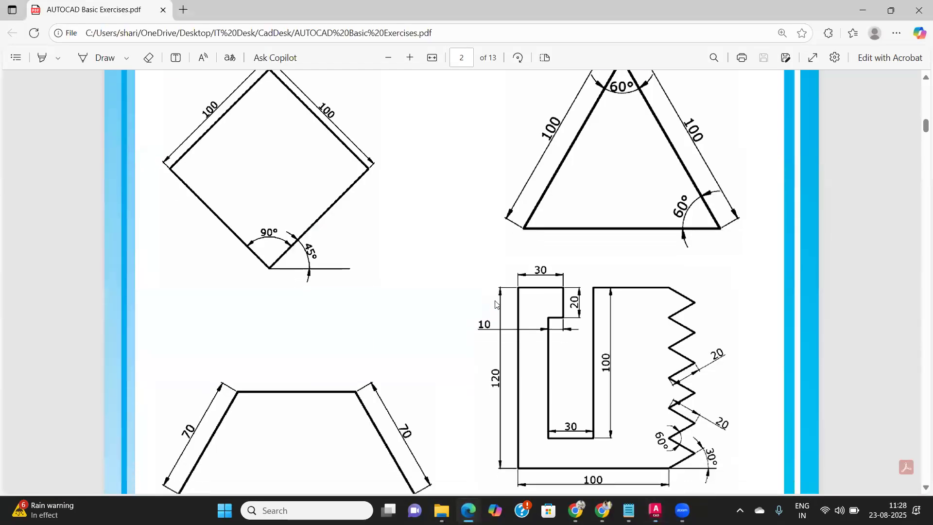
{"action": "scroll", "coordinate": [322, 403], "scroll_direction": "down", "scroll_amount": 4}
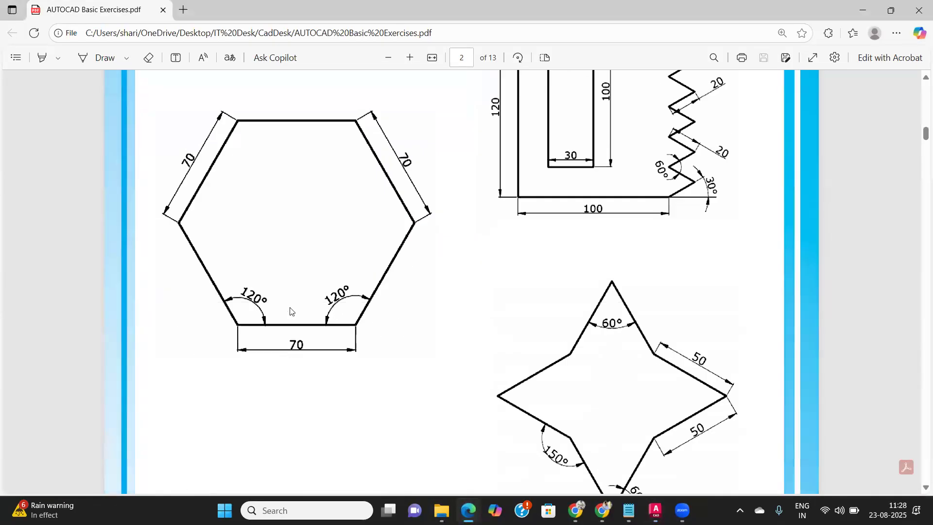
{"action": "scroll", "coordinate": [417, 297], "scroll_direction": "up", "scroll_amount": 4}
{"action": "scroll", "coordinate": [418, 300], "scroll_direction": "up", "scroll_amount": 6}
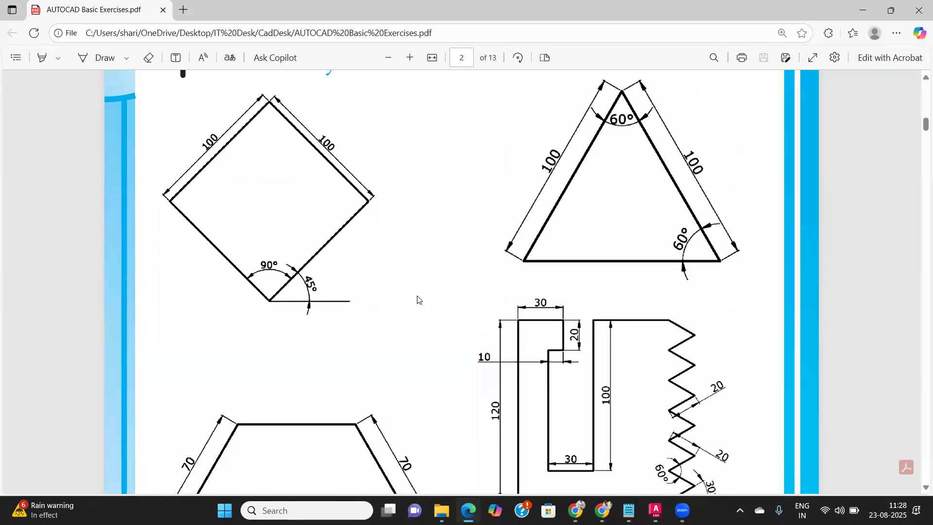
{"action": "scroll", "coordinate": [419, 299], "scroll_direction": "down", "scroll_amount": 3}
{"action": "scroll", "coordinate": [417, 299], "scroll_direction": "down", "scroll_amount": 9}
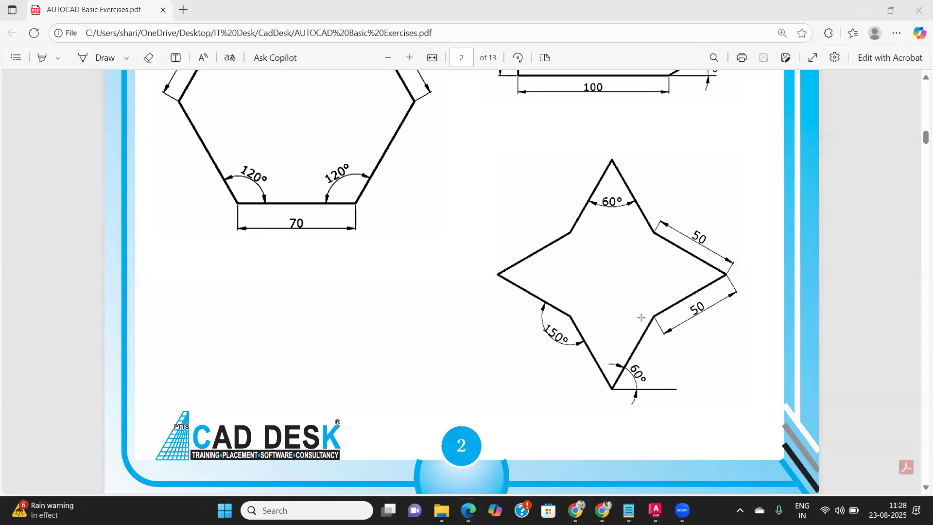
Annotate horizontal reference lines and angle arcs at the star's lower right inner corner and right tip
{"action": "left_click_drag", "start_coordinate": [640, 318], "coordinate": [709, 315]}
{"action": "left_click_drag", "start_coordinate": [669, 306], "coordinate": [676, 316]}
{"action": "left_click_drag", "start_coordinate": [702, 275], "coordinate": [762, 276]}
{"action": "mouse_move", "coordinate": [745, 273]}
{"action": "left_mouse_down"}
{"action": "mouse_move", "coordinate": [724, 251]}
{"action": "mouse_move", "coordinate": [706, 265]}
{"action": "left_mouse_up"}
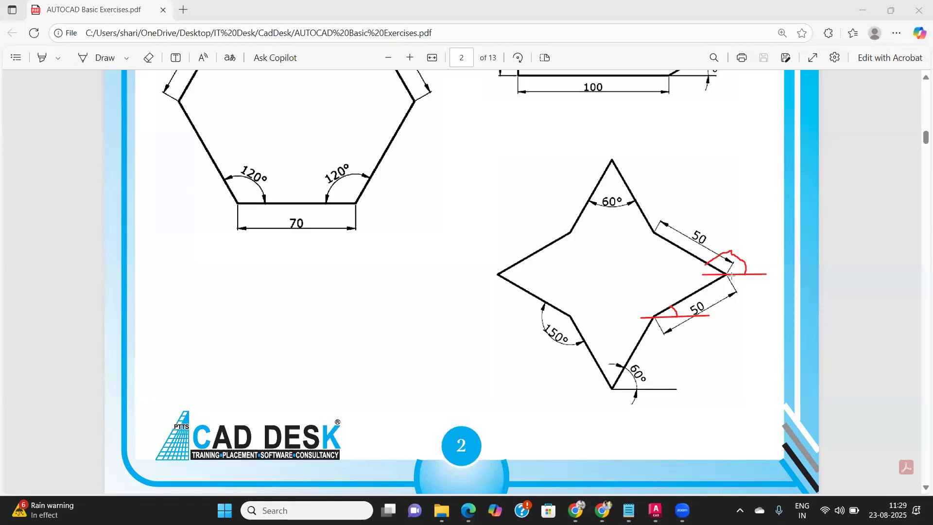
Annotate horizontal reference lines at the star's upper right inner corner, top tip, upper left inner corner, left tip and lower left inner corner
{"action": "left_click_drag", "start_coordinate": [627, 234], "coordinate": [703, 237]}
{"action": "left_click_drag", "start_coordinate": [611, 161], "coordinate": [667, 163]}
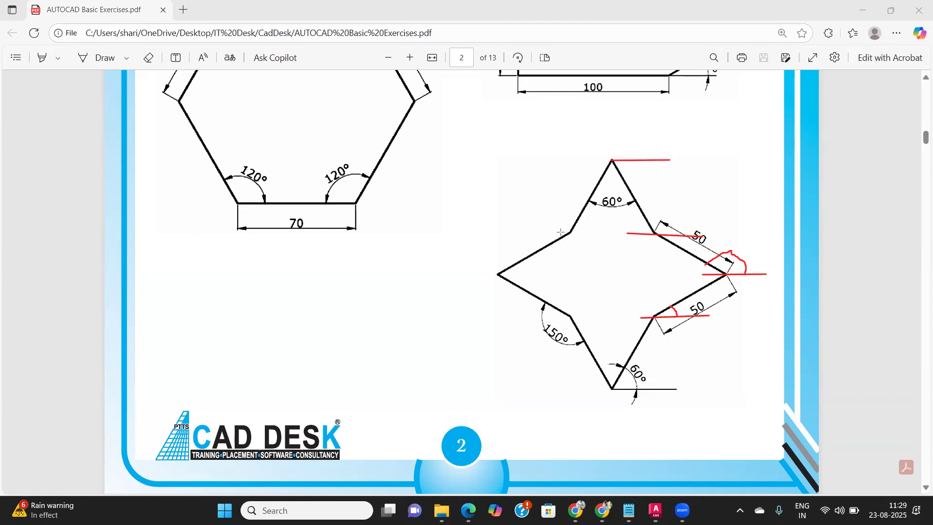
{"action": "left_click_drag", "start_coordinate": [540, 227], "coordinate": [602, 227]}
{"action": "key", "text": "ctrl+z"}
{"action": "left_click_drag", "start_coordinate": [536, 234], "coordinate": [596, 233]}
{"action": "left_click_drag", "start_coordinate": [476, 276], "coordinate": [529, 275]}
{"action": "left_click_drag", "start_coordinate": [546, 319], "coordinate": [594, 318]}
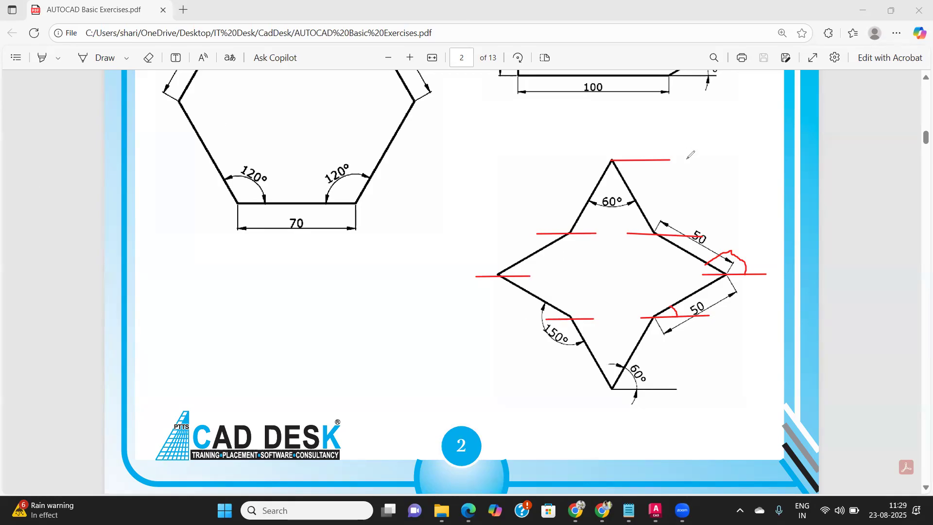
Sketch angle arcs from the reference lines at the star's upper inner corners, top tip, left tip and lower left inner corner
{"action": "mouse_move", "coordinate": [673, 233]}
{"action": "left_mouse_down"}
{"action": "mouse_move", "coordinate": [679, 223]}
{"action": "mouse_move", "coordinate": [646, 218]}
{"action": "left_mouse_up"}
{"action": "mouse_move", "coordinate": [625, 159]}
{"action": "left_mouse_down"}
{"action": "mouse_move", "coordinate": [614, 150]}
{"action": "mouse_move", "coordinate": [601, 176]}
{"action": "left_mouse_up"}
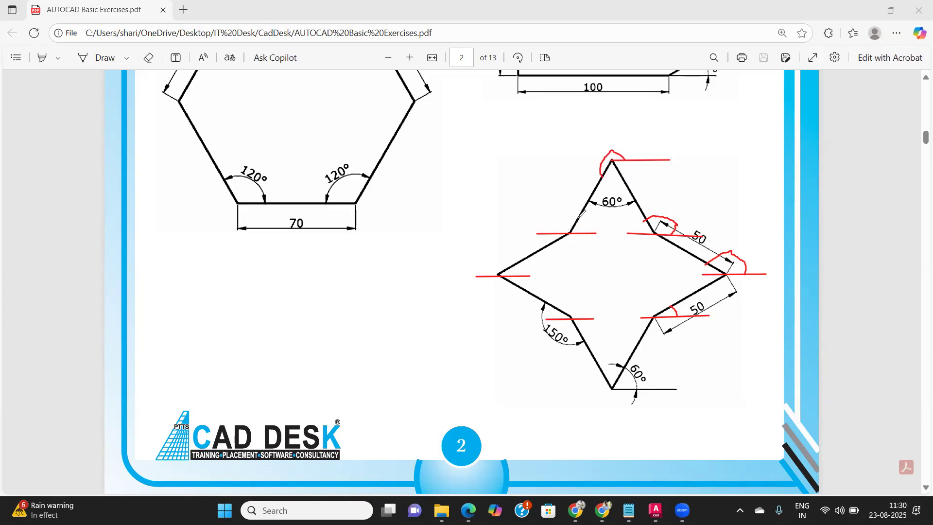
{"action": "mouse_move", "coordinate": [579, 233]}
{"action": "left_mouse_down"}
{"action": "mouse_move", "coordinate": [570, 220]}
{"action": "mouse_move", "coordinate": [558, 237]}
{"action": "left_mouse_up"}
{"action": "key", "text": "ctrl+z"}
{"action": "mouse_move", "coordinate": [582, 232]}
{"action": "left_mouse_down"}
{"action": "mouse_move", "coordinate": [573, 220]}
{"action": "mouse_move", "coordinate": [555, 234]}
{"action": "left_mouse_up"}
{"action": "mouse_move", "coordinate": [521, 275]}
{"action": "left_mouse_down"}
{"action": "mouse_move", "coordinate": [521, 262]}
{"action": "mouse_move", "coordinate": [499, 259]}
{"action": "mouse_move", "coordinate": [491, 272]}
{"action": "mouse_move", "coordinate": [497, 287]}
{"action": "mouse_move", "coordinate": [513, 280]}
{"action": "left_mouse_up"}
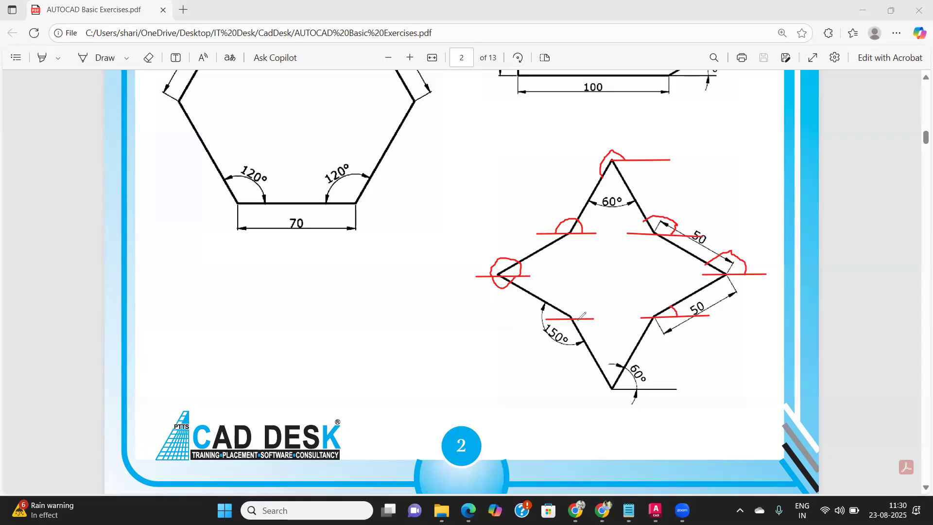
{"action": "mouse_move", "coordinate": [582, 318]}
{"action": "left_mouse_down"}
{"action": "mouse_move", "coordinate": [559, 307]}
{"action": "mouse_move", "coordinate": [573, 322]}
{"action": "left_mouse_up"}
Add text labels 30, 150 and 120 beside the angle arcs on the star's right half
{"action": "left_click", "coordinate": [705, 301]}
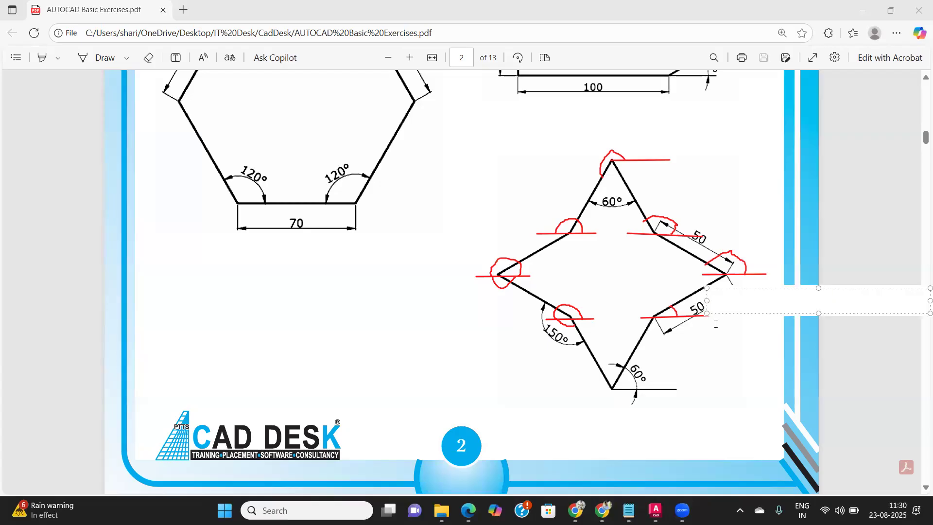
{"action": "type", "text": "30"}
{"action": "left_click", "coordinate": [709, 314]}
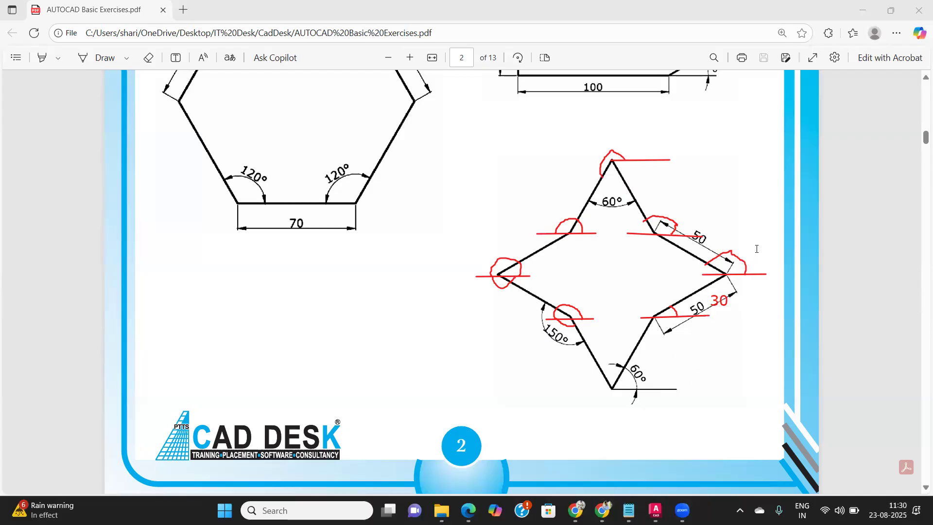
{"action": "left_click", "coordinate": [754, 247]}
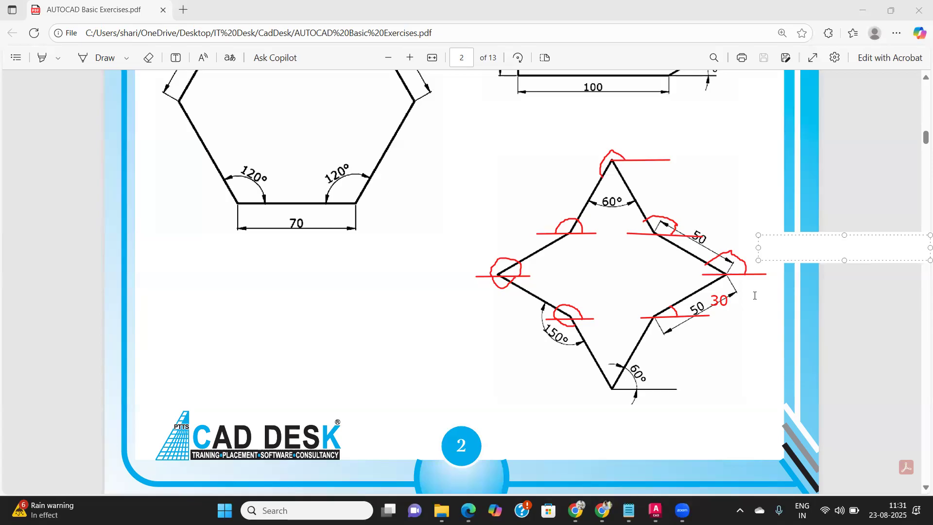
{"action": "type", "text": "150"}
{"action": "left_click", "coordinate": [670, 205]}
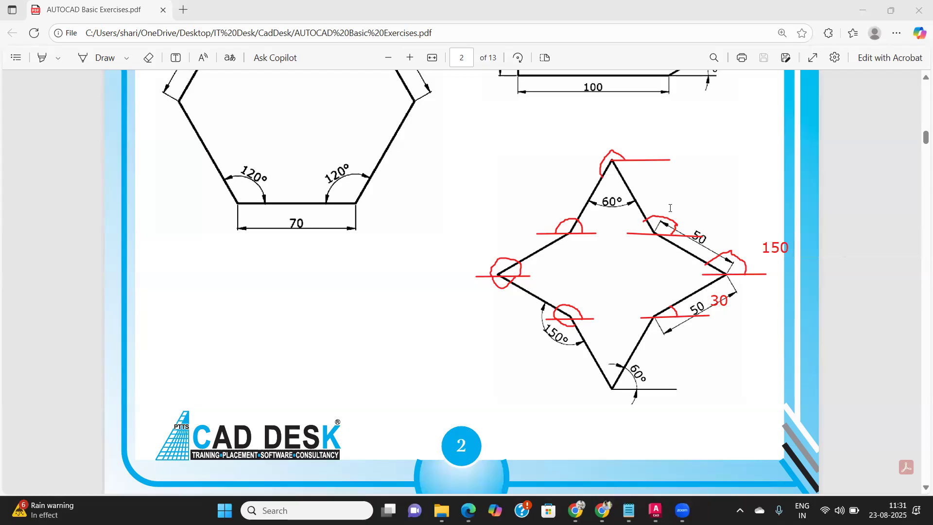
{"action": "left_click", "coordinate": [669, 208]}
{"action": "type", "text": "120"}
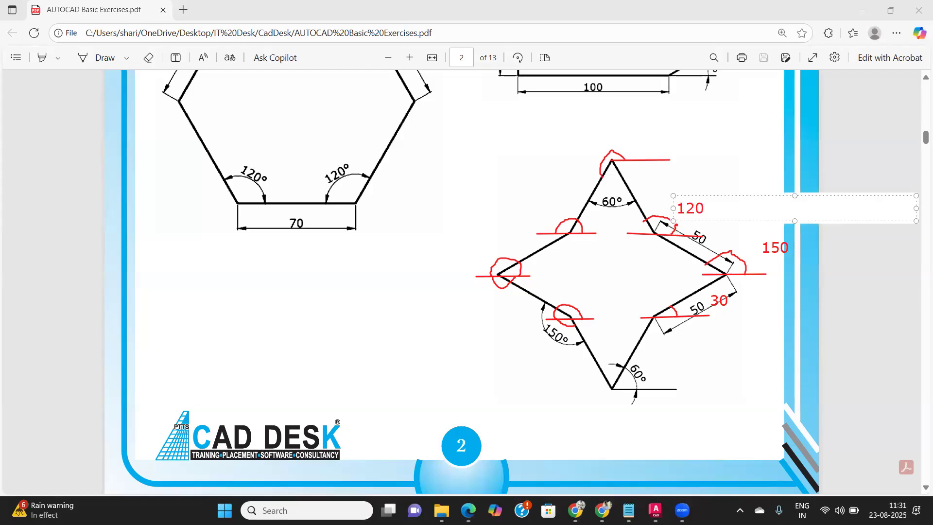
Add the angle labels 240 at the star's top tip and 210 at its upper left inner corner
{"action": "left_click", "coordinate": [592, 140]}
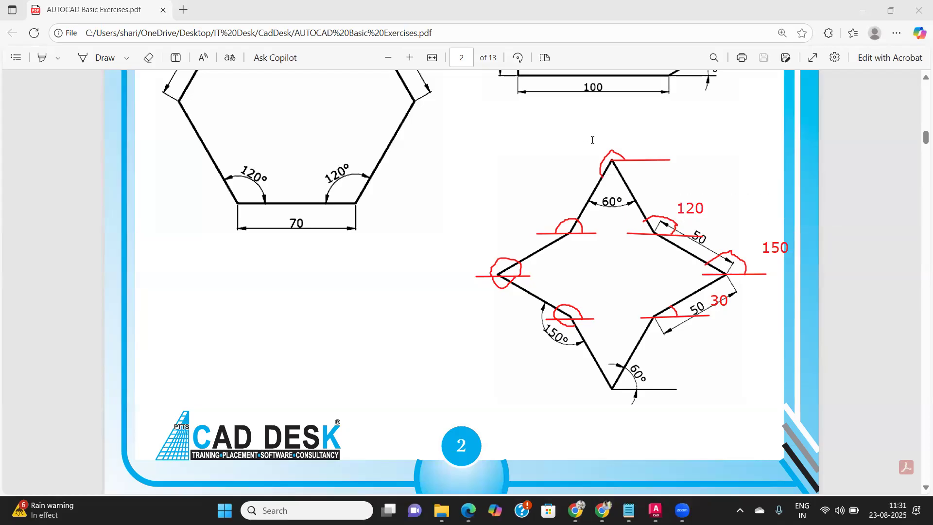
{"action": "left_click", "coordinate": [592, 140]}
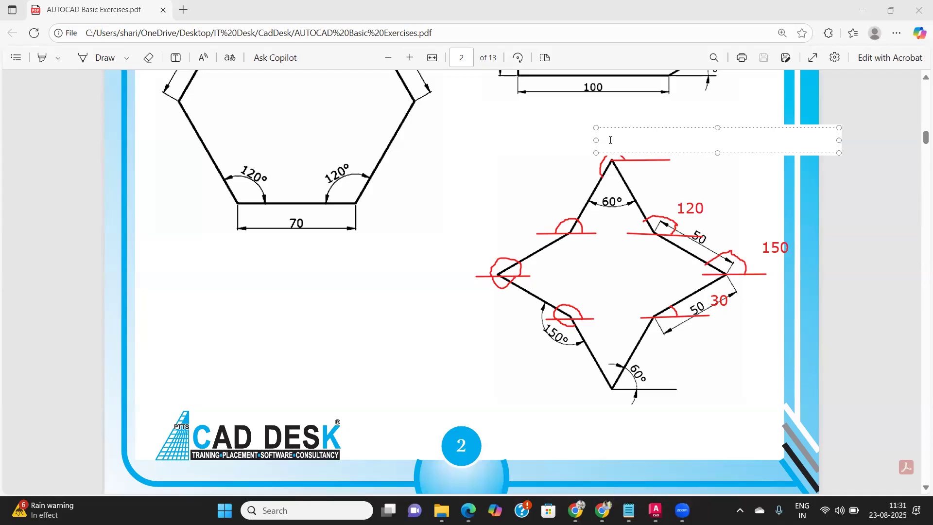
{"action": "type", "text": "240"}
{"action": "key", "text": "Return"}
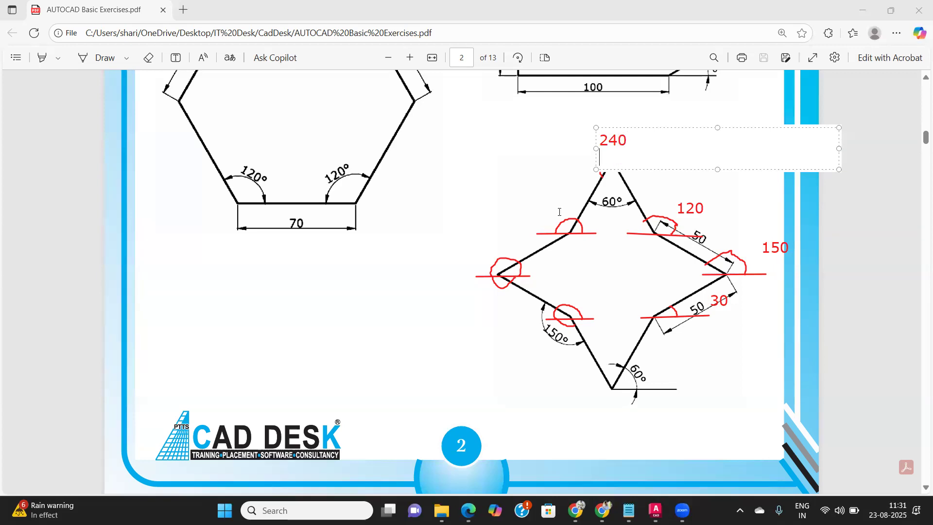
{"action": "left_click", "coordinate": [557, 210]}
{"action": "left_click", "coordinate": [556, 212]}
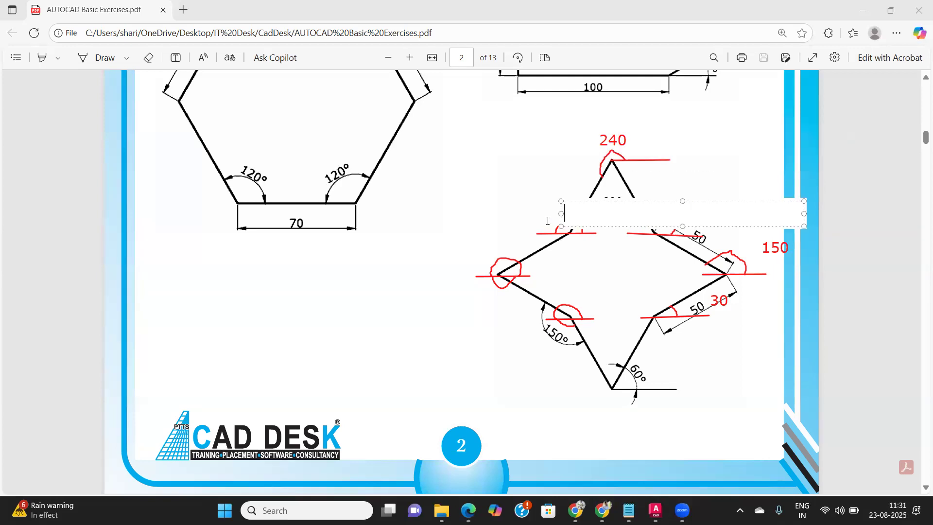
{"action": "type", "text": "210"}
Add the angle labels 330 at the star's left tip and 300 at its lower left inner corner
{"action": "left_click", "coordinate": [487, 261]}
{"action": "left_click", "coordinate": [487, 261]}
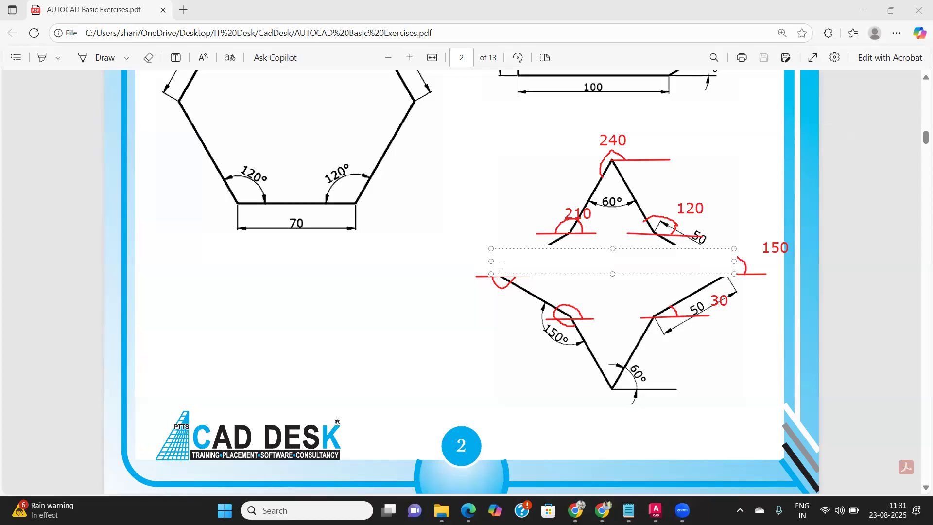
{"action": "type", "text": "330"}
{"action": "left_click", "coordinate": [527, 320]}
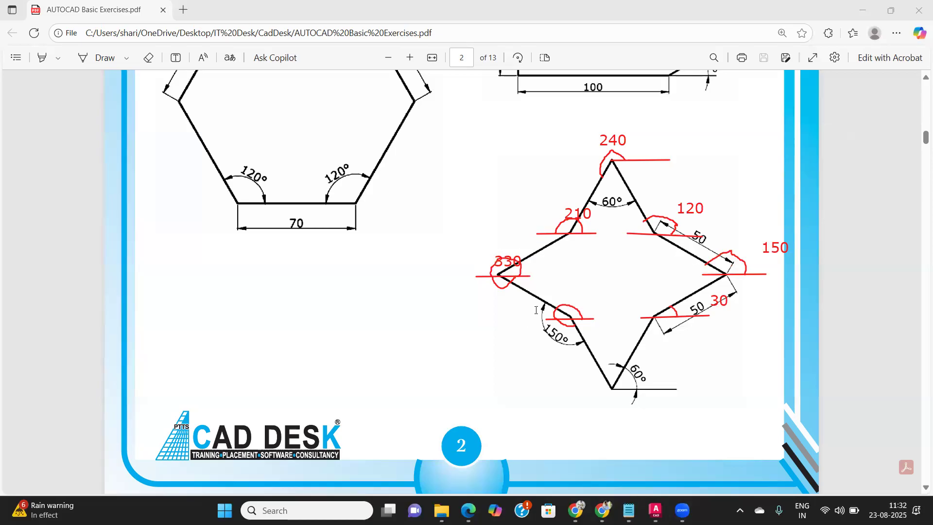
{"action": "left_click", "coordinate": [536, 310]}
{"action": "type", "text": "300"}
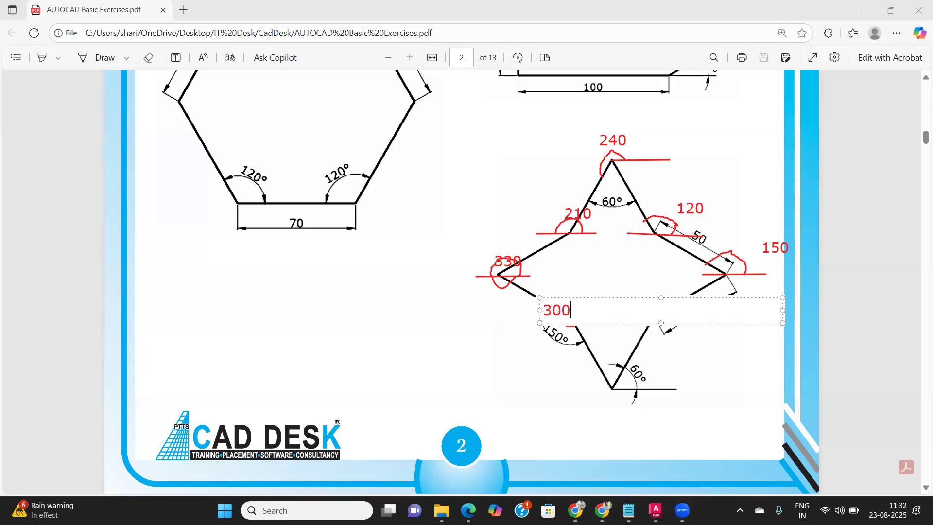
{"action": "left_click", "coordinate": [519, 369]}
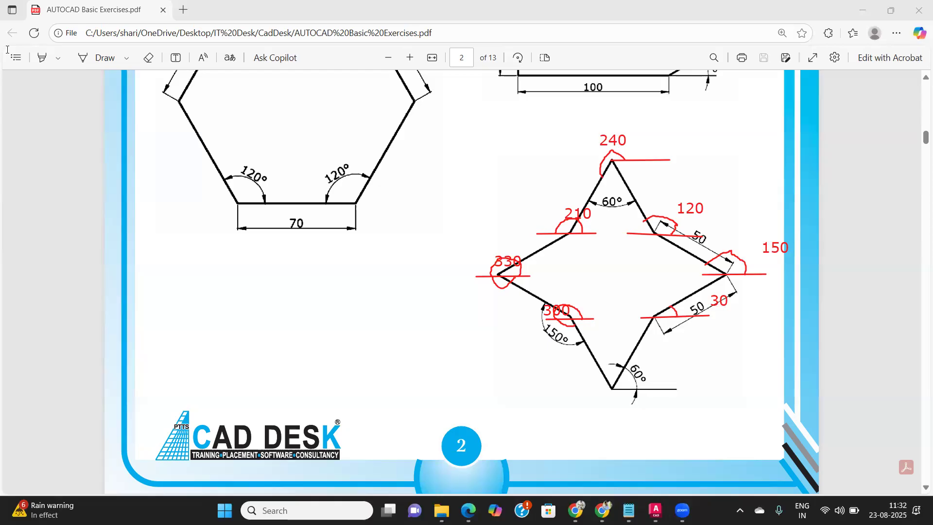
Move the labels 330, 300 and 210 clear of their arcs and narrow the 210 label's text box
{"action": "left_click_drag", "start_coordinate": [511, 259], "coordinate": [487, 250]}
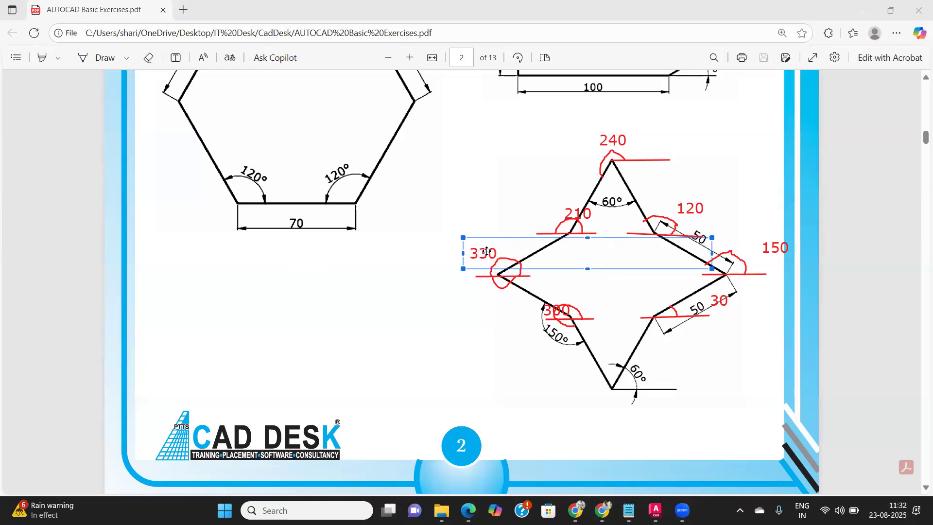
{"action": "left_click_drag", "start_coordinate": [555, 313], "coordinate": [525, 312]}
{"action": "left_click_drag", "start_coordinate": [584, 214], "coordinate": [566, 209]}
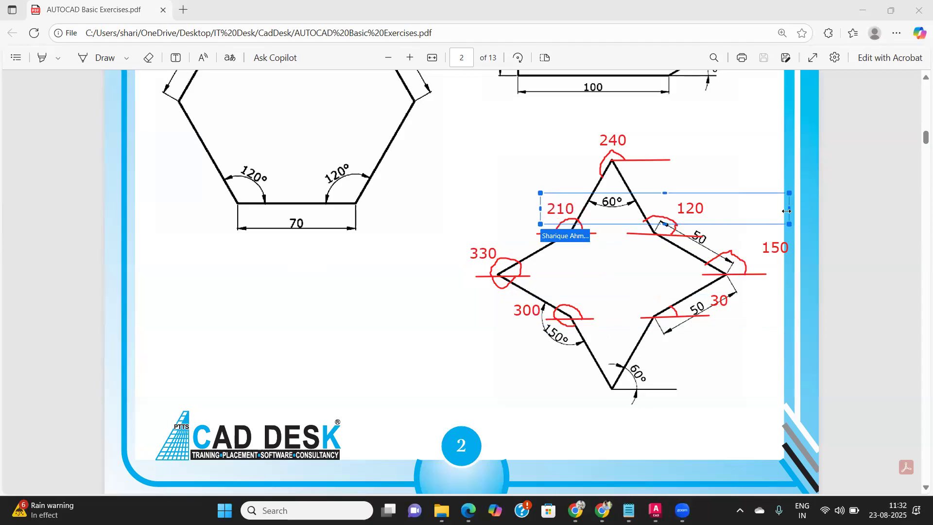
{"action": "left_click_drag", "start_coordinate": [789, 208], "coordinate": [621, 213]}
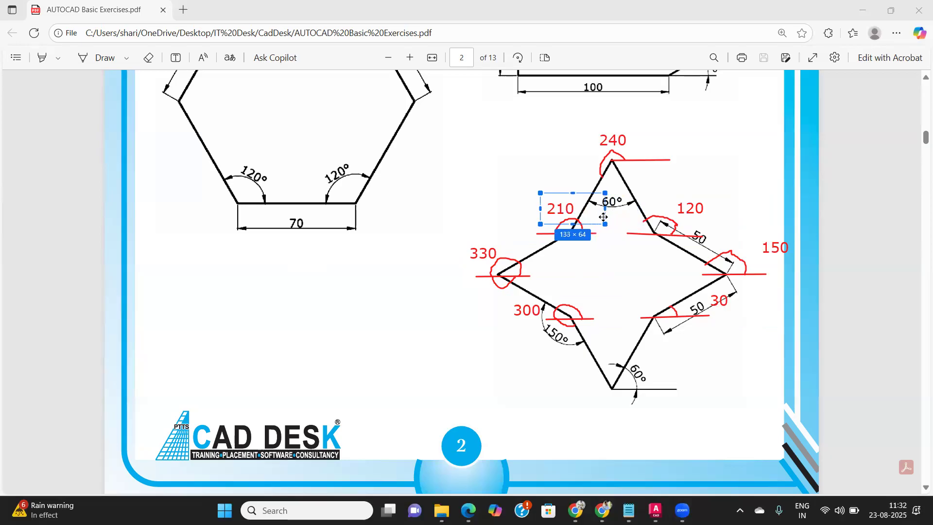
{"action": "left_click", "coordinate": [636, 291]}
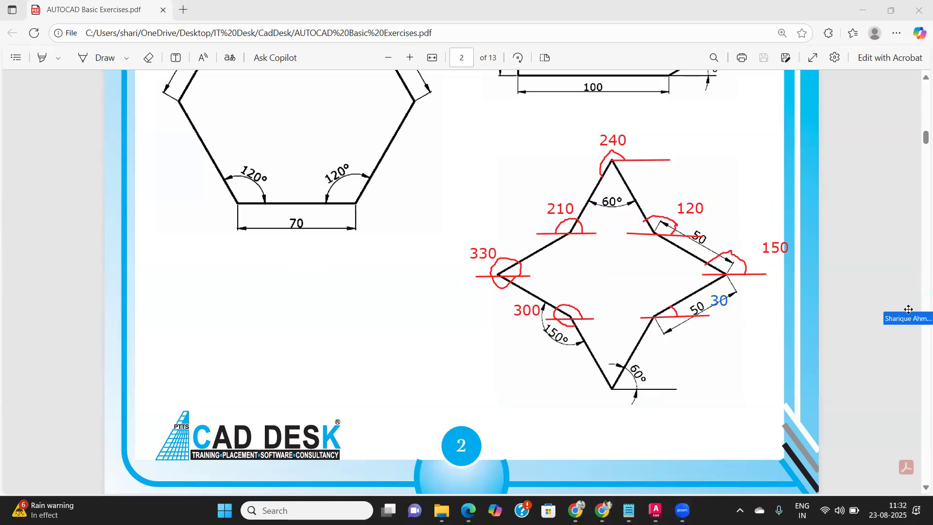
Reposition the labels 300, 30, 150 and 120, narrow the 150 and 120 text boxes, and clear all annotations from the star
{"action": "left_click", "coordinate": [719, 295]}
{"action": "left_click_drag", "start_coordinate": [719, 294], "coordinate": [542, 318]}
{"action": "left_click", "coordinate": [717, 305]}
{"action": "left_click_drag", "start_coordinate": [717, 305], "coordinate": [718, 314]}
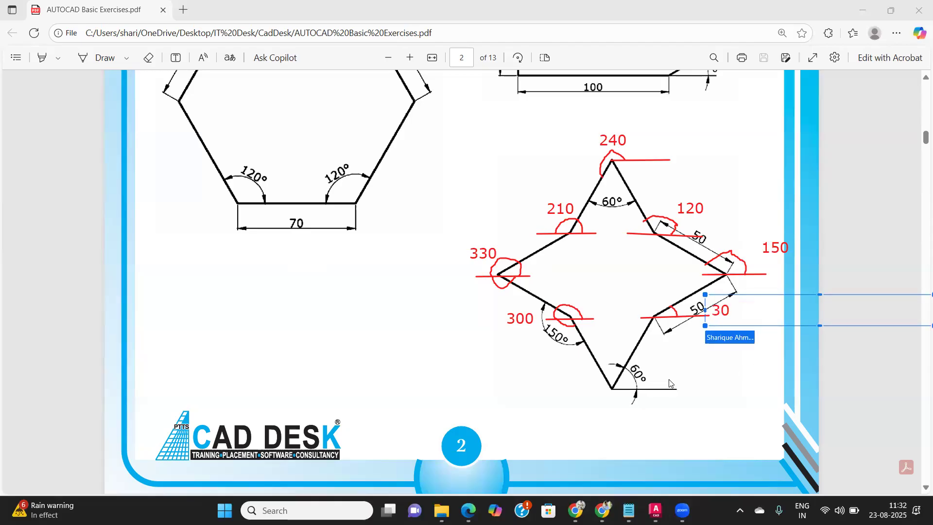
{"action": "left_click", "coordinate": [778, 247]}
{"action": "left_click_drag", "start_coordinate": [777, 247], "coordinate": [759, 251]}
{"action": "left_click_drag", "start_coordinate": [916, 252], "coordinate": [784, 260]}
{"action": "left_click_drag", "start_coordinate": [708, 213], "coordinate": [683, 210]}
{"action": "left_click_drag", "start_coordinate": [893, 206], "coordinate": [691, 206]}
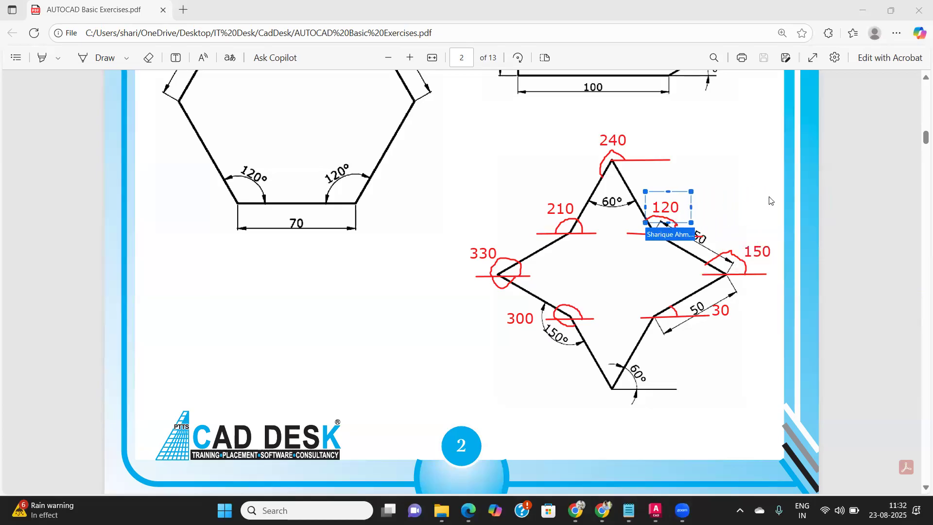
{"action": "left_click", "coordinate": [760, 207]}
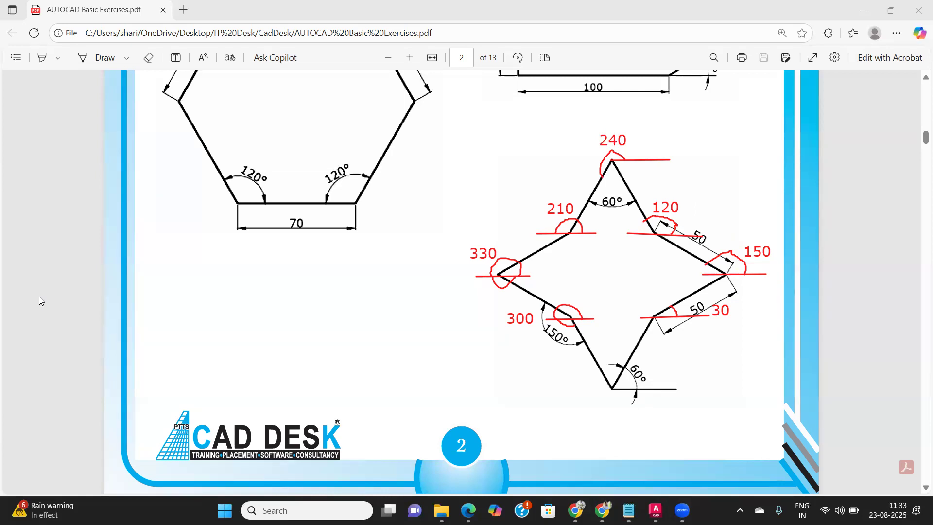
{"action": "left_click", "coordinate": [1, 452]}
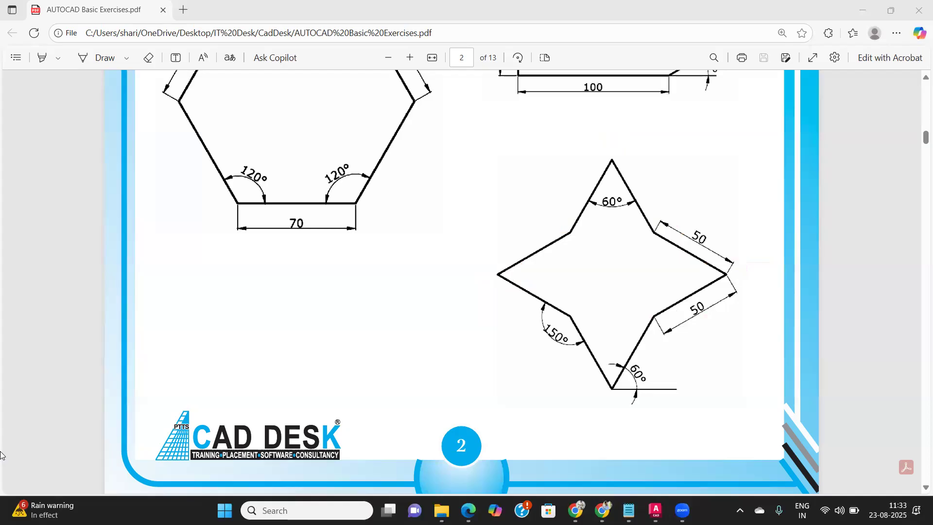
{"action": "left_click", "coordinate": [655, 510]}
{"action": "scroll", "coordinate": [631, 346], "scroll_direction": "down", "scroll_amount": 2}
{"action": "scroll", "coordinate": [631, 346], "scroll_direction": "down", "scroll_amount": 2}
{"action": "middle_click_drag", "start_coordinate": [631, 346], "coordinate": [387, 336]}
{"action": "type", "text": "l"}
{"action": "key", "text": "Return"}
{"action": "left_click", "coordinate": [453, 344]}
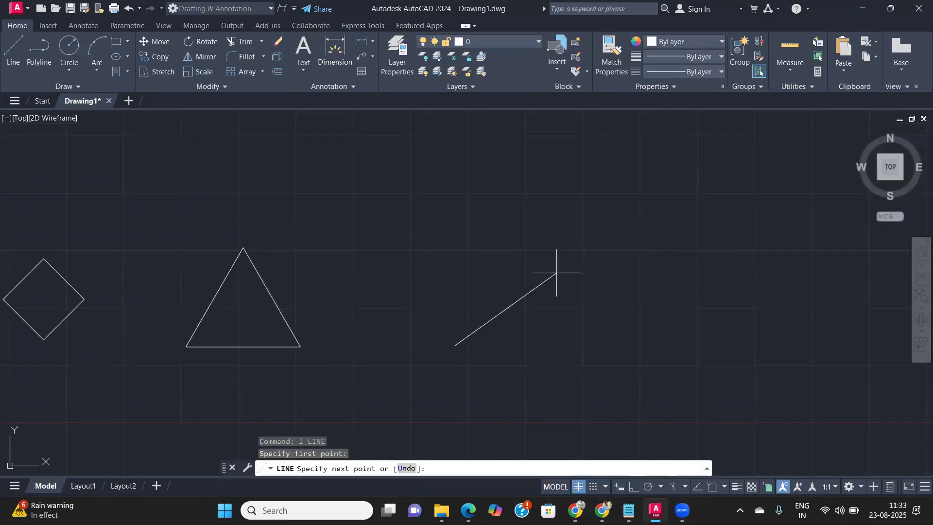
{"action": "type", "text": "@50<"}
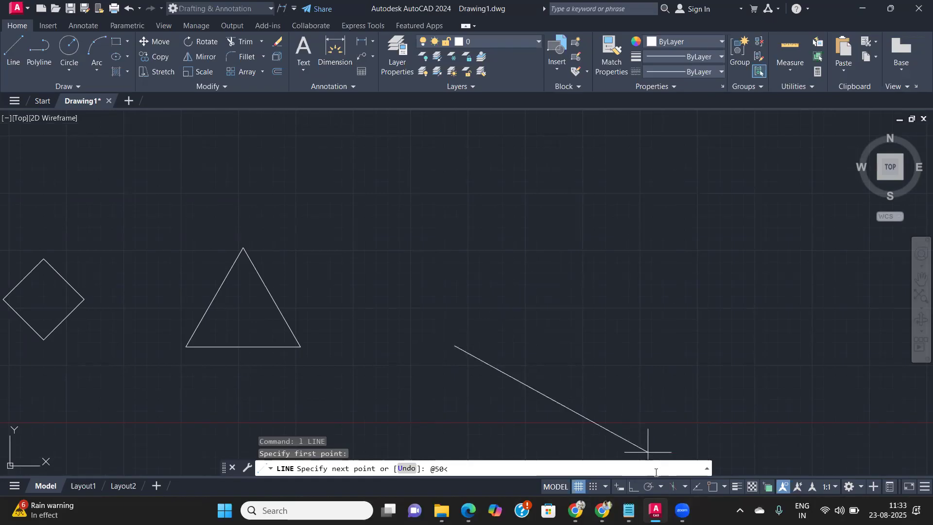
{"action": "left_click", "coordinate": [472, 503]}
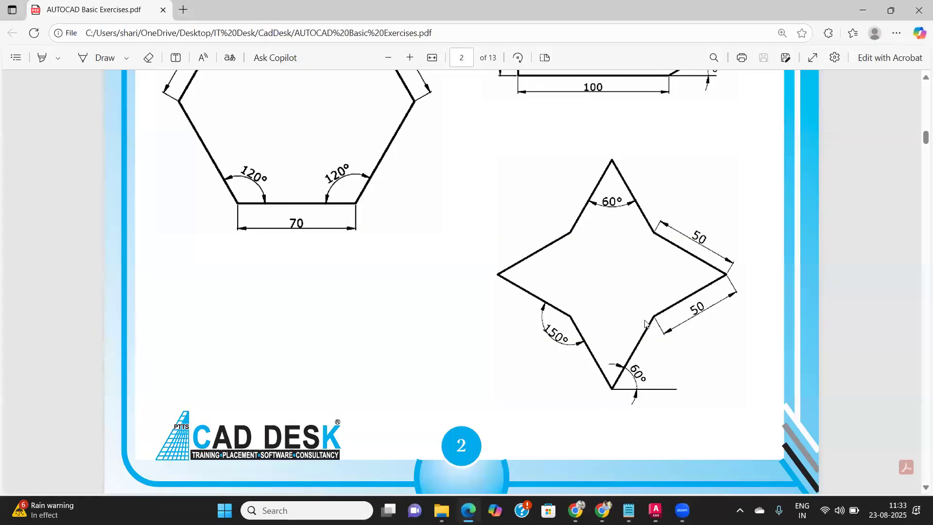
{"action": "left_click", "coordinate": [655, 510]}
{"action": "type", "text": "60"}
{"action": "key", "text": "Return"}
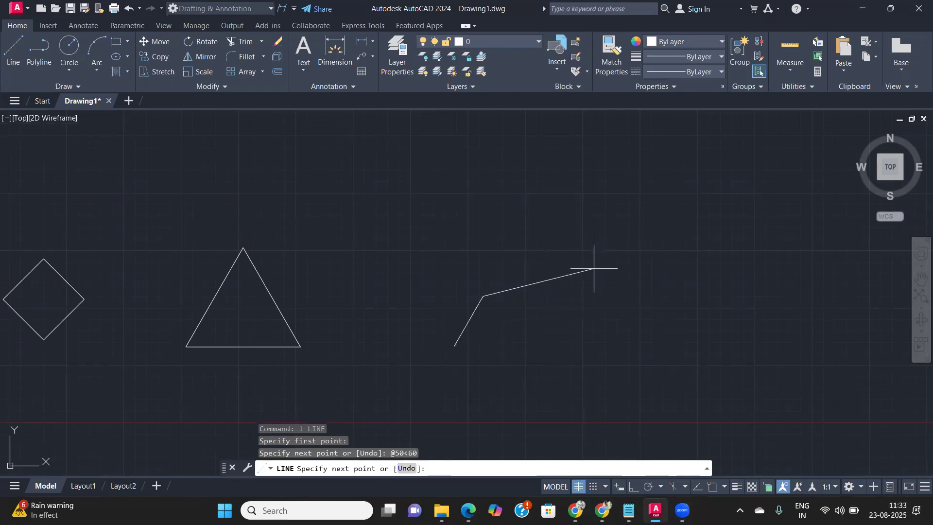
{"action": "type", "text": "@50<"}
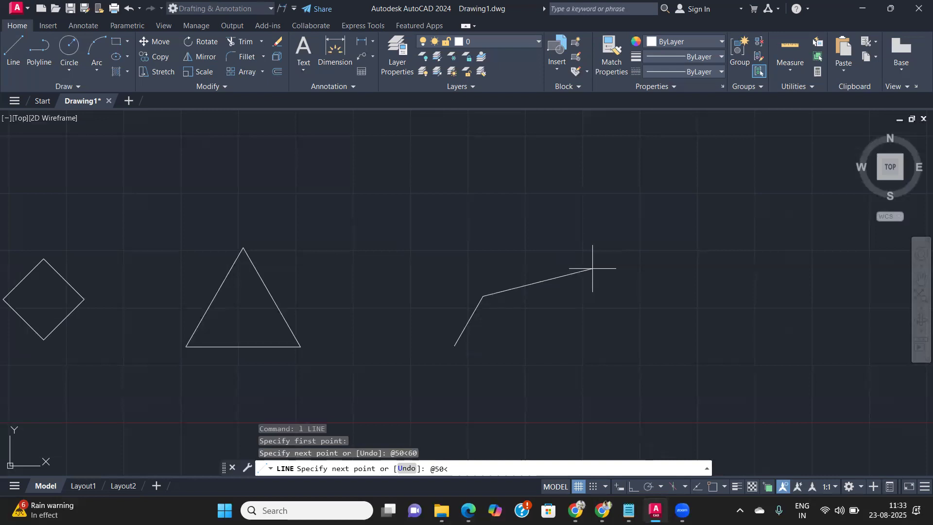
{"action": "type", "text": "30"}
{"action": "key", "text": "Return"}
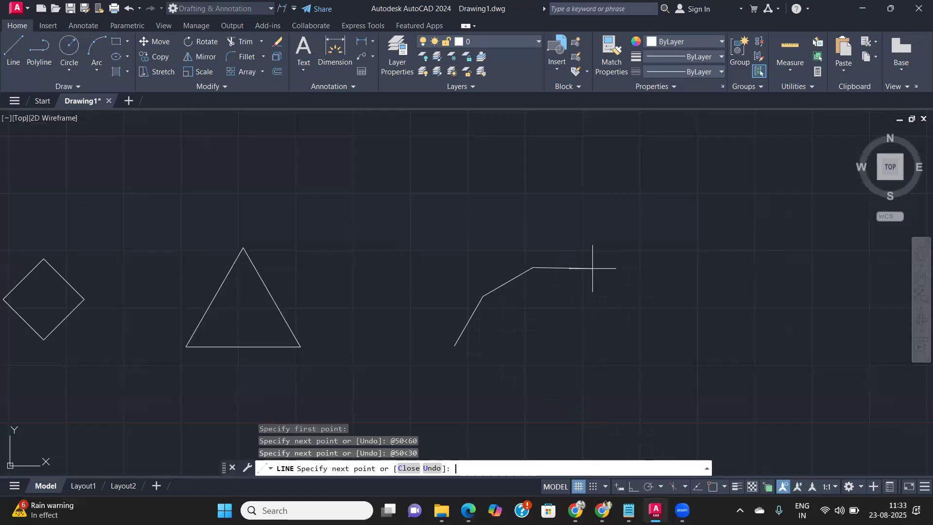
{"action": "type", "text": "@50<150"}
{"action": "key", "text": "Return"}
{"action": "type", "text": "@50"}
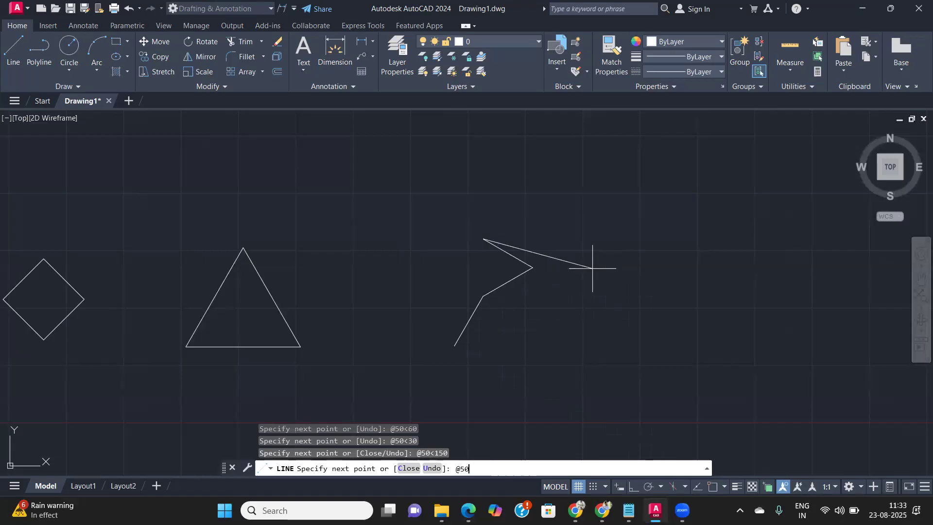
{"action": "type", "text": "<120"}
{"action": "key", "text": "Return"}
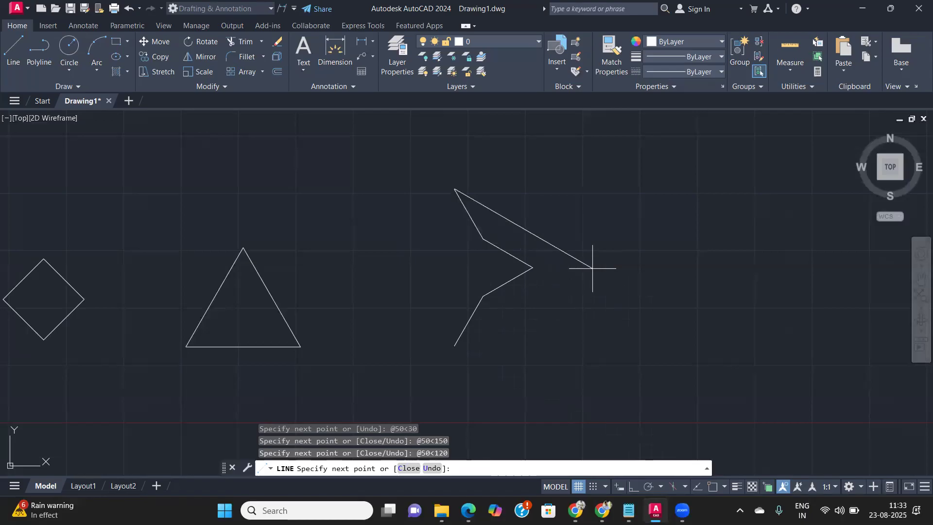
{"action": "type", "text": "@50<240"}
{"action": "key", "text": "Return"}
{"action": "type", "text": "@50<"}
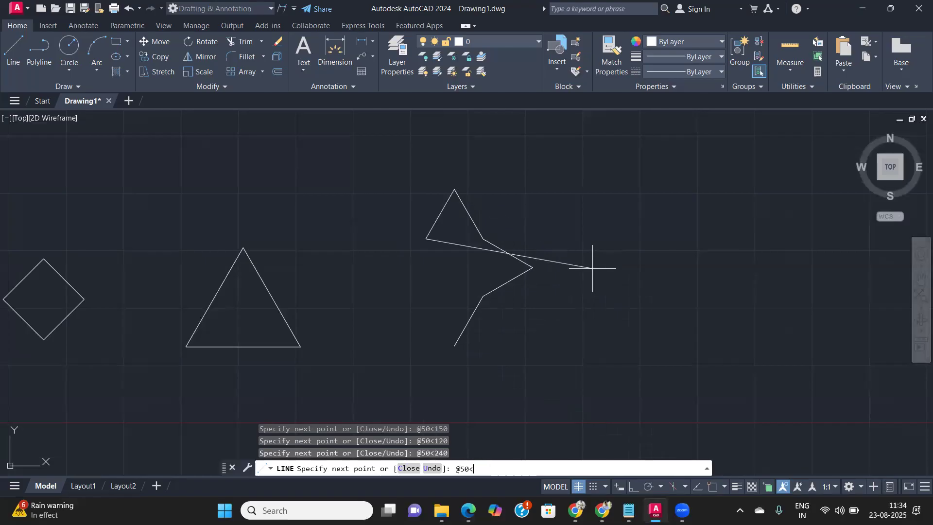
{"action": "type", "text": "210"}
{"action": "key", "text": "Return"}
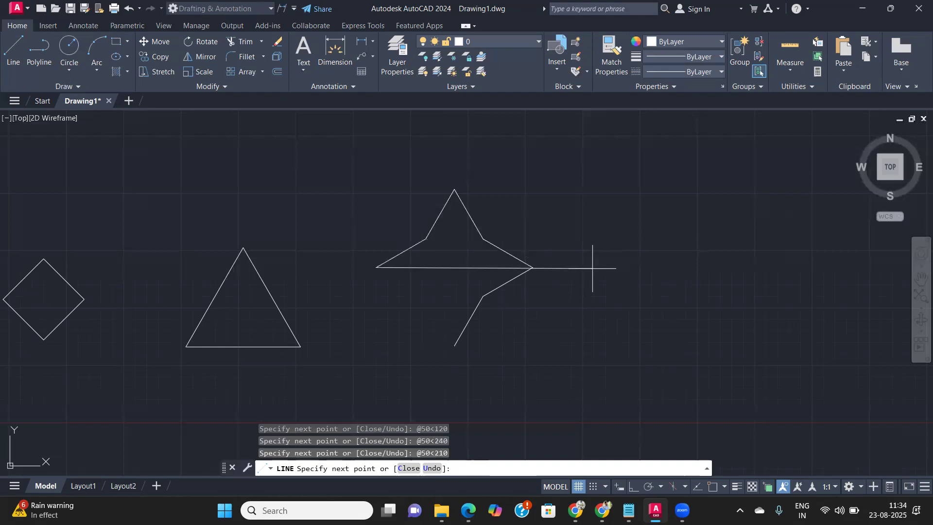
{"action": "type", "text": "@50<330"}
{"action": "key", "text": "Return"}
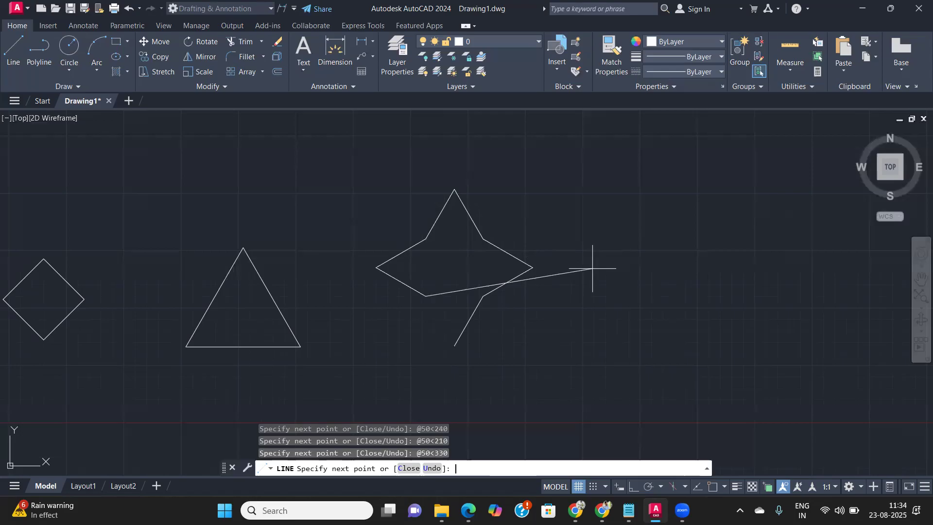
{"action": "type", "text": "@50<300"}
{"action": "key", "text": "Return"}
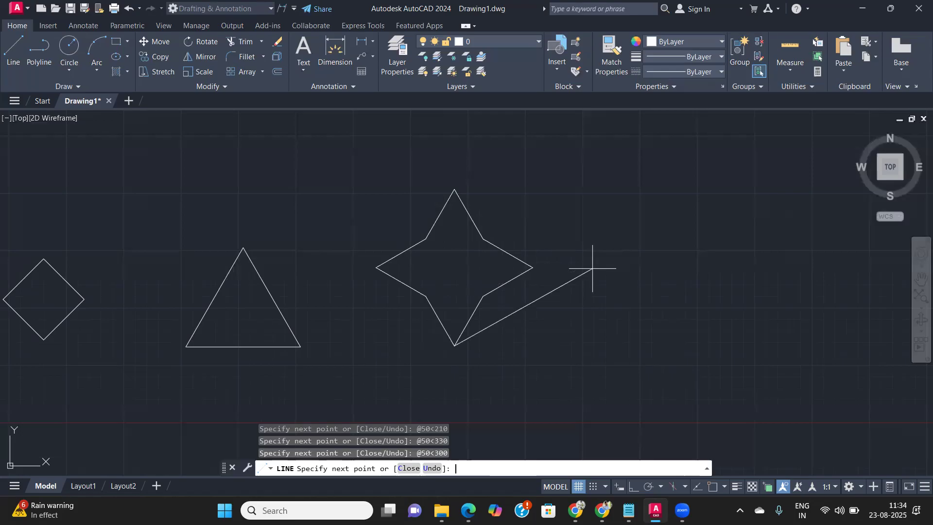
{"action": "key", "text": "Return"}
{"action": "scroll", "coordinate": [460, 296], "scroll_direction": "down", "scroll_amount": 2}
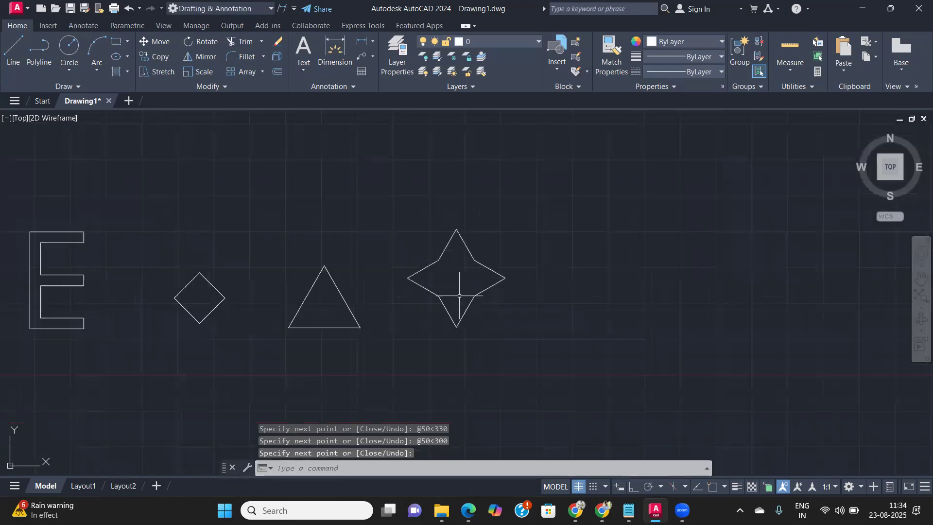
{"action": "middle_click_drag", "start_coordinate": [468, 276], "coordinate": [353, 289]}
{"action": "scroll", "coordinate": [403, 276], "scroll_direction": "up", "scroll_amount": 5}
{"action": "scroll", "coordinate": [406, 277], "scroll_direction": "down", "scroll_amount": 3}
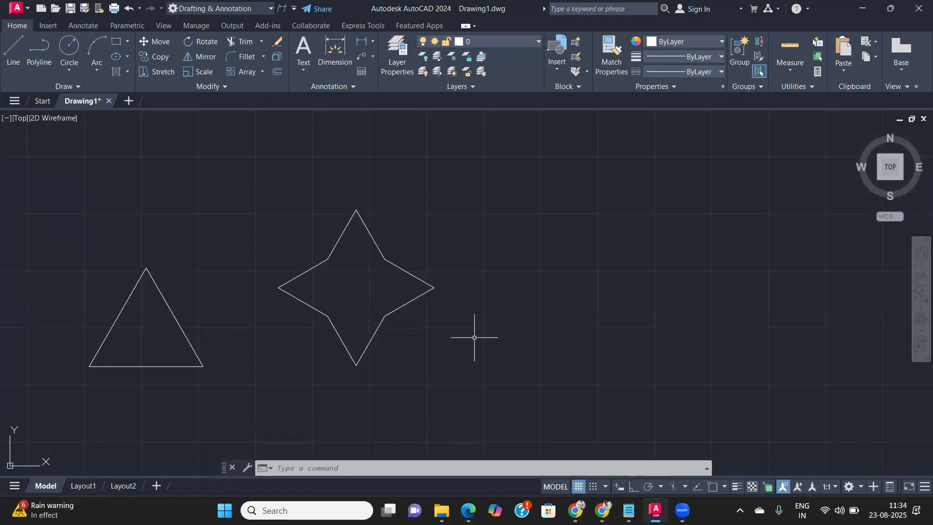
{"action": "middle_click_drag", "start_coordinate": [564, 333], "coordinate": [481, 339]}
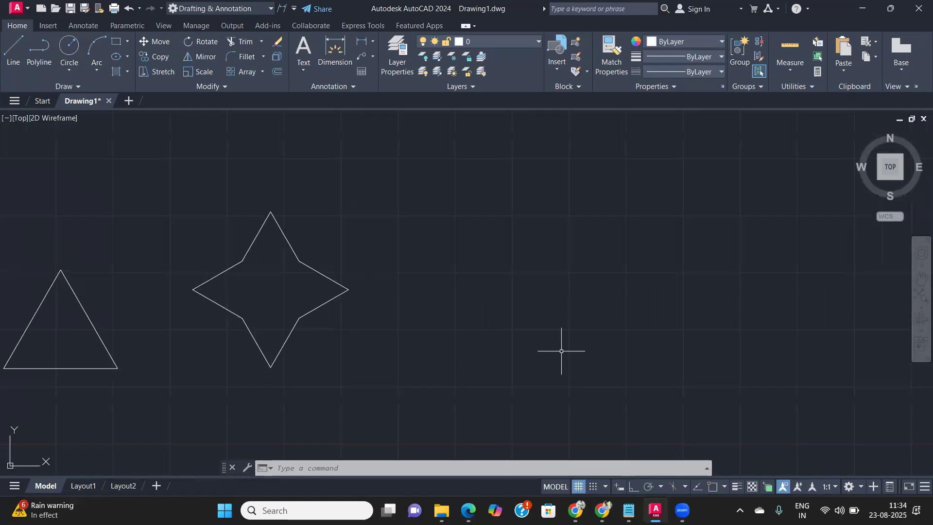
{"action": "type", "text": "l"}
{"action": "key", "text": "Return"}
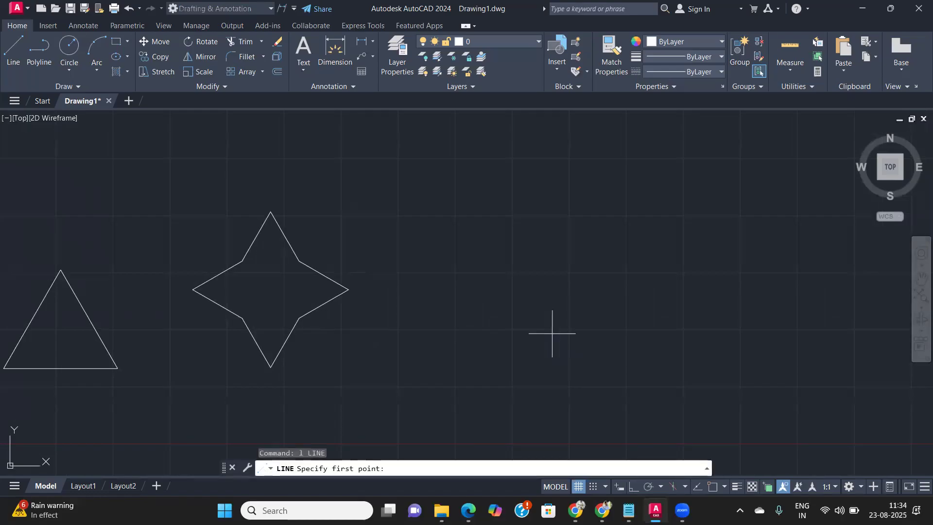
{"action": "left_click", "coordinate": [550, 358]}
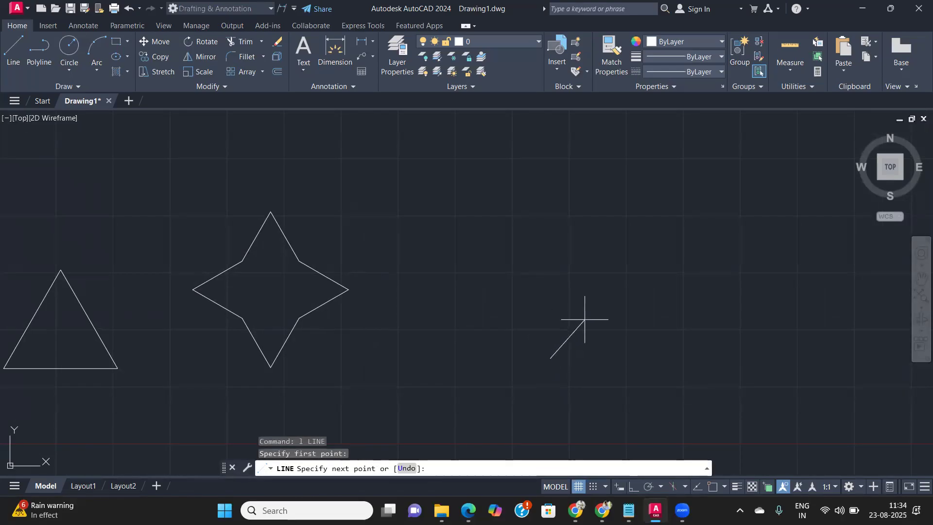
{"action": "type", "text": "@50<60"}
{"action": "key", "text": "Return"}
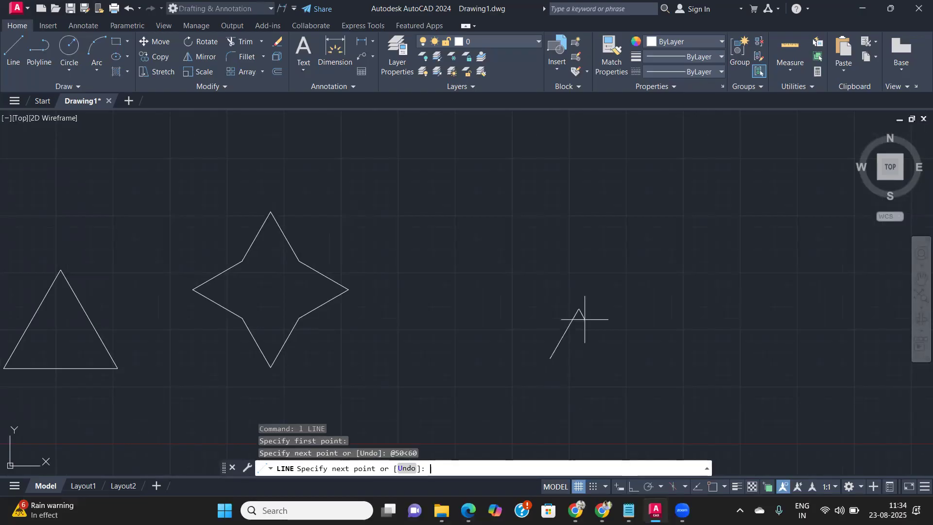
{"action": "type", "text": "@50<30"}
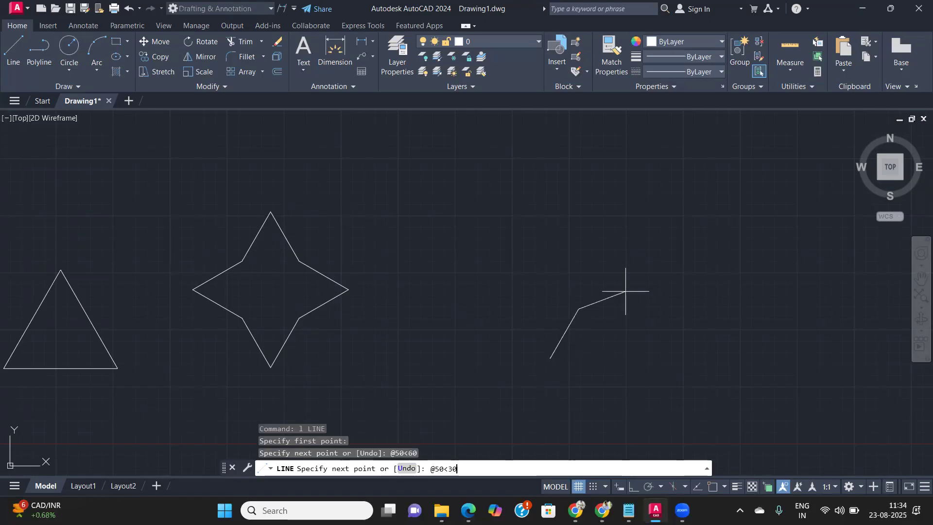
{"action": "key", "text": "Return"}
{"action": "type", "text": "@50<"}
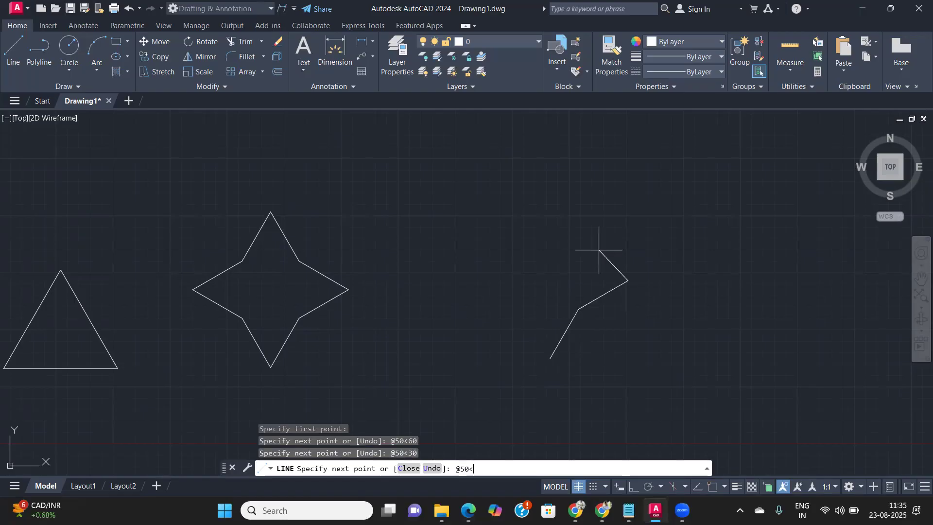
{"action": "type", "text": "150"}
{"action": "key", "text": "Return"}
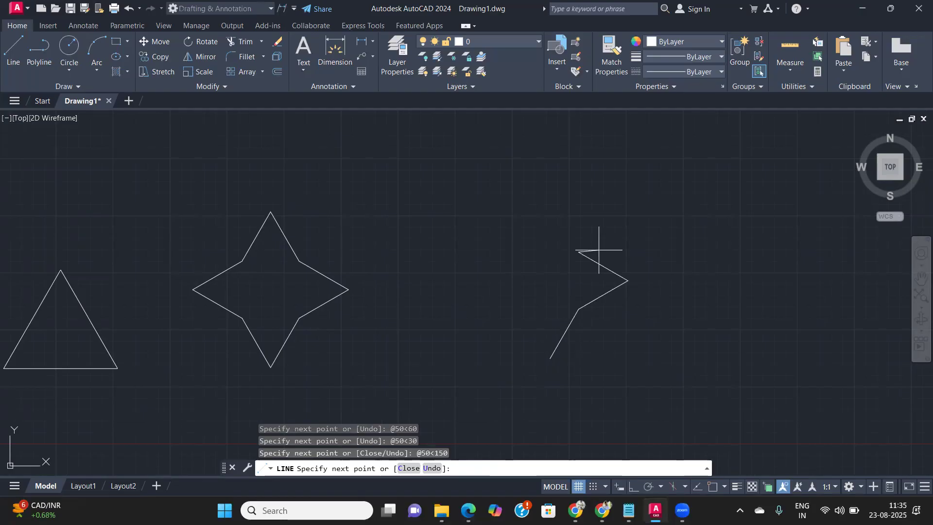
{"action": "type", "text": "@50<120"}
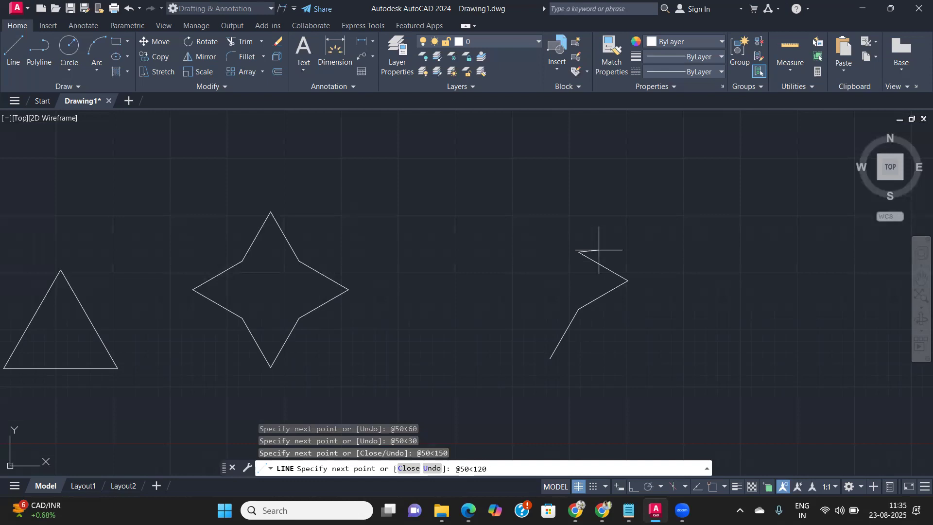
{"action": "key", "text": "Return"}
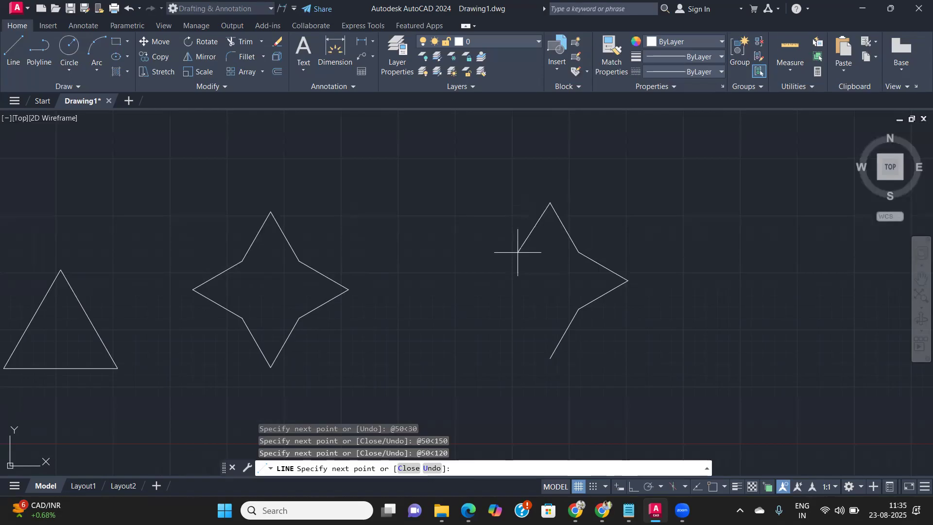
{"action": "type", "text": "@50<-120"}
{"action": "key", "text": "Return"}
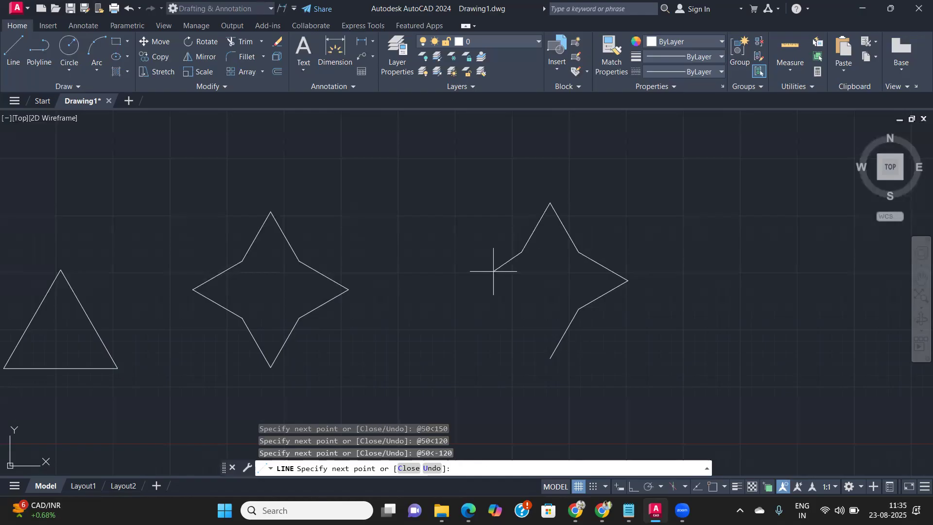
{"action": "type", "text": "@50<-150"}
{"action": "key", "text": "Return"}
{"action": "type", "text": "@50"}
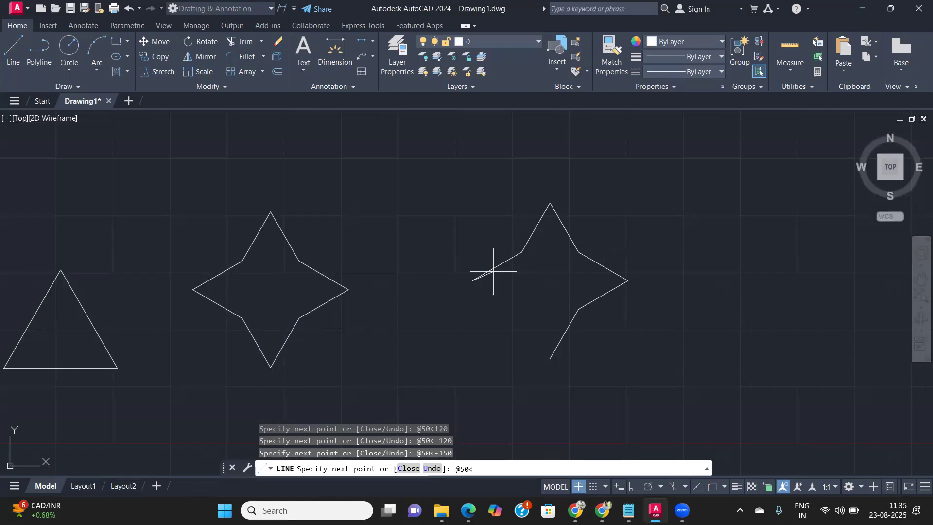
{"action": "type", "text": "<-30"}
{"action": "key", "text": "Return"}
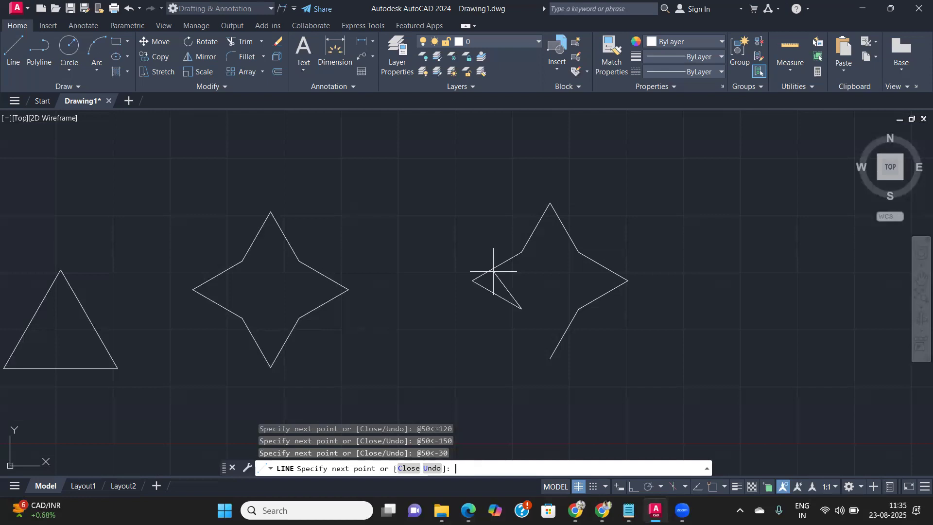
{"action": "type", "text": "@50<-60"}
{"action": "key", "text": "Return"}
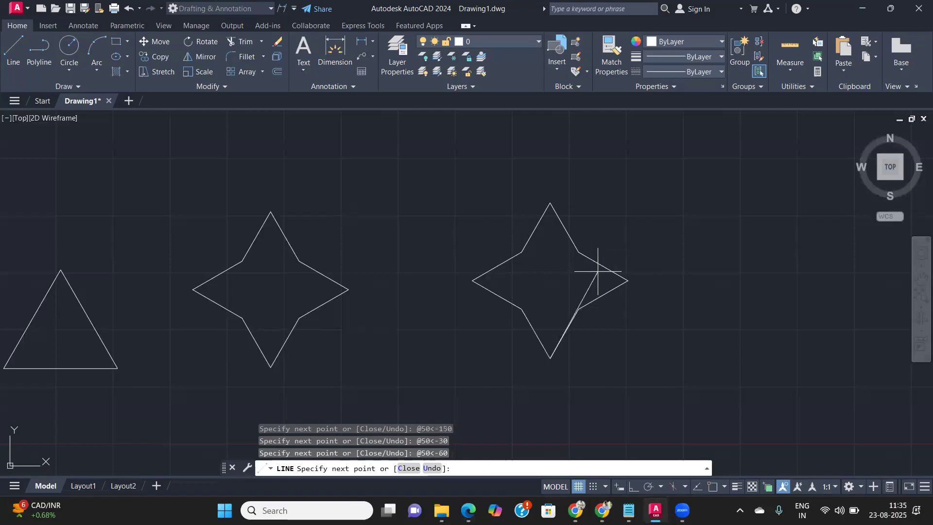
{"action": "key", "text": "Return"}
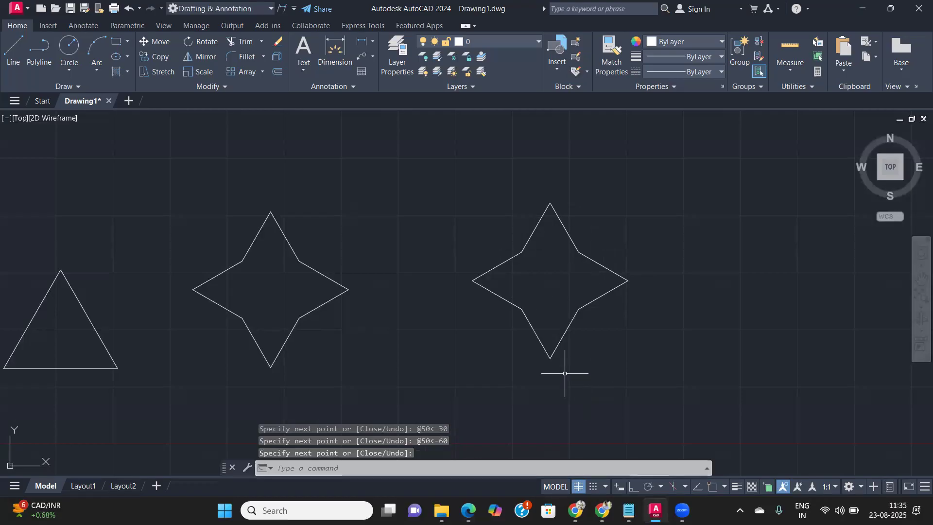
Switch to the AUTOCAD Basic Exercises PDF and review the Line command exercises on pages 1 and 2
{"action": "scroll", "coordinate": [566, 313], "scroll_direction": "down", "scroll_amount": 2}
{"action": "scroll", "coordinate": [427, 294], "scroll_direction": "up", "scroll_amount": 4}
{"action": "middle_click_drag", "start_coordinate": [366, 302], "coordinate": [491, 272]}
{"action": "scroll", "coordinate": [487, 267], "scroll_direction": "down", "scroll_amount": 3}
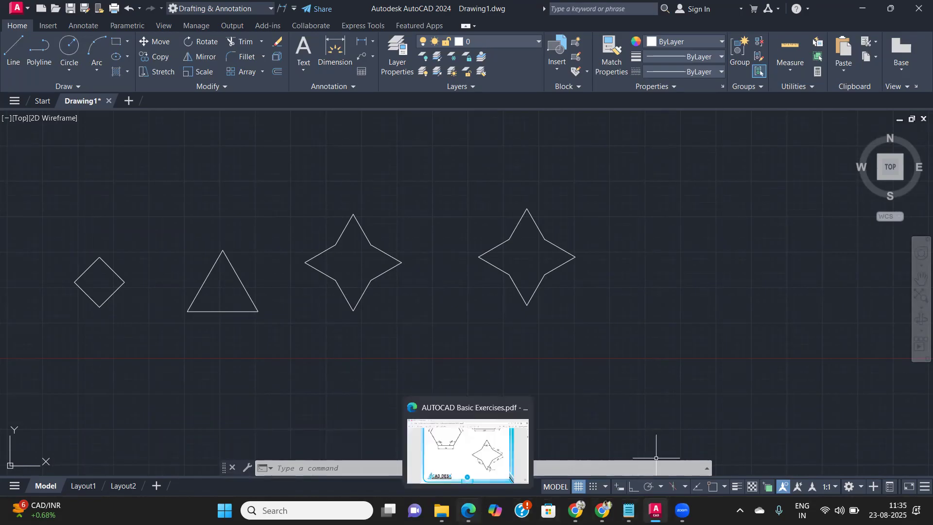
{"action": "left_click", "coordinate": [468, 510]}
{"action": "scroll", "coordinate": [499, 287], "scroll_direction": "down", "scroll_amount": 2}
{"action": "scroll", "coordinate": [498, 287], "scroll_direction": "up", "scroll_amount": 5}
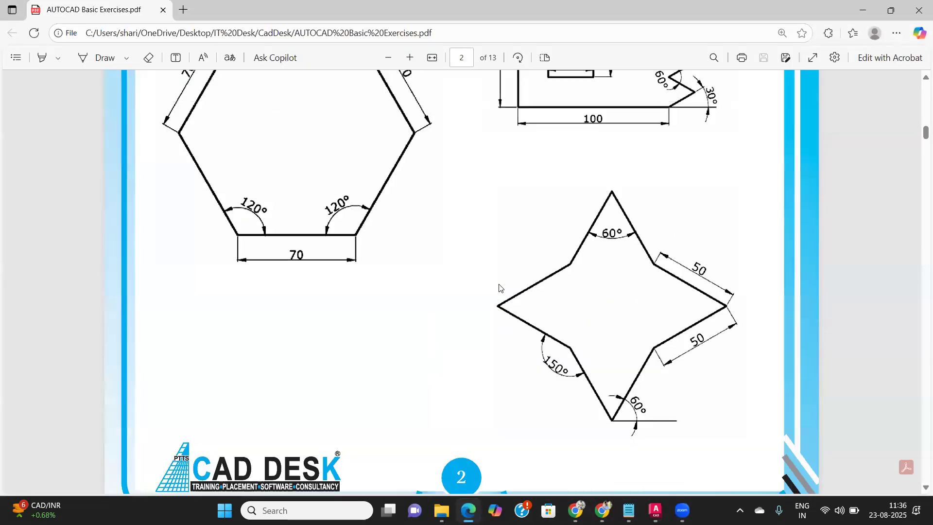
{"action": "scroll", "coordinate": [498, 287], "scroll_direction": "up", "scroll_amount": 10}
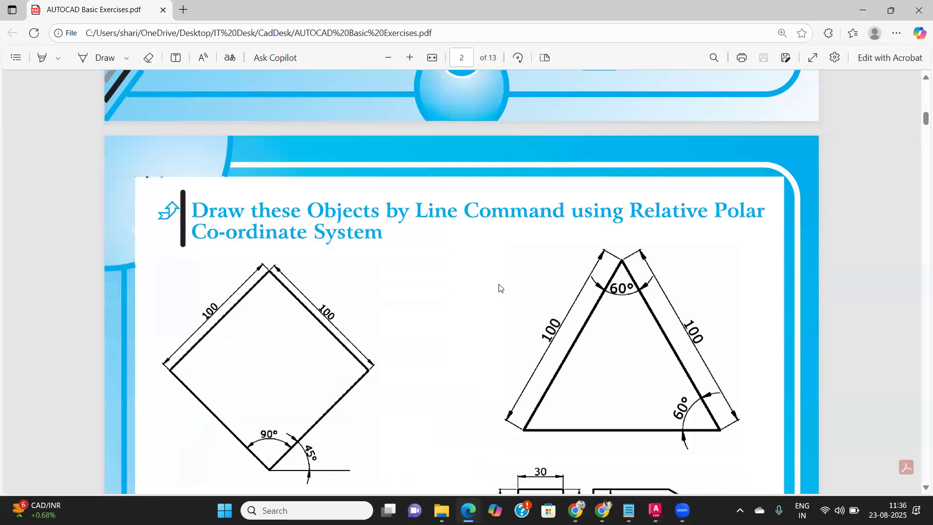
{"action": "scroll", "coordinate": [498, 287], "scroll_direction": "down", "scroll_amount": 10}
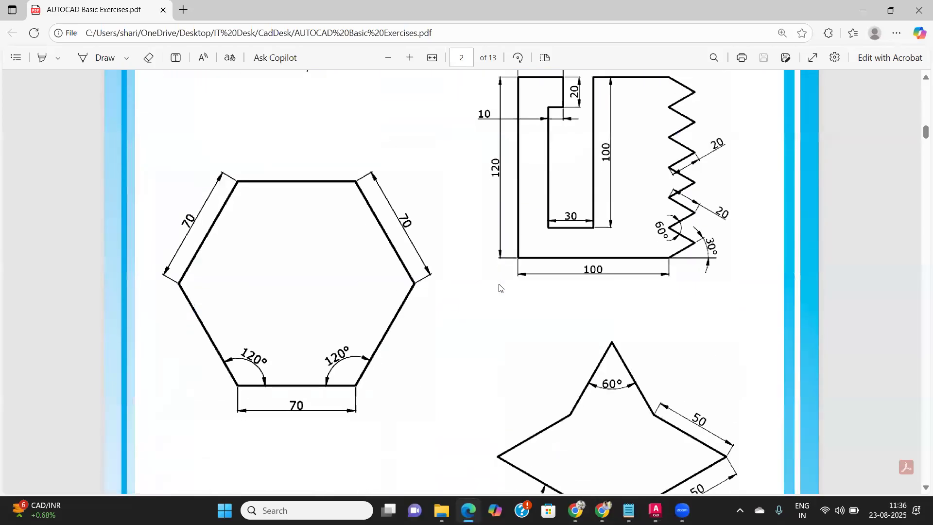
{"action": "scroll", "coordinate": [499, 287], "scroll_direction": "down", "scroll_amount": 5}
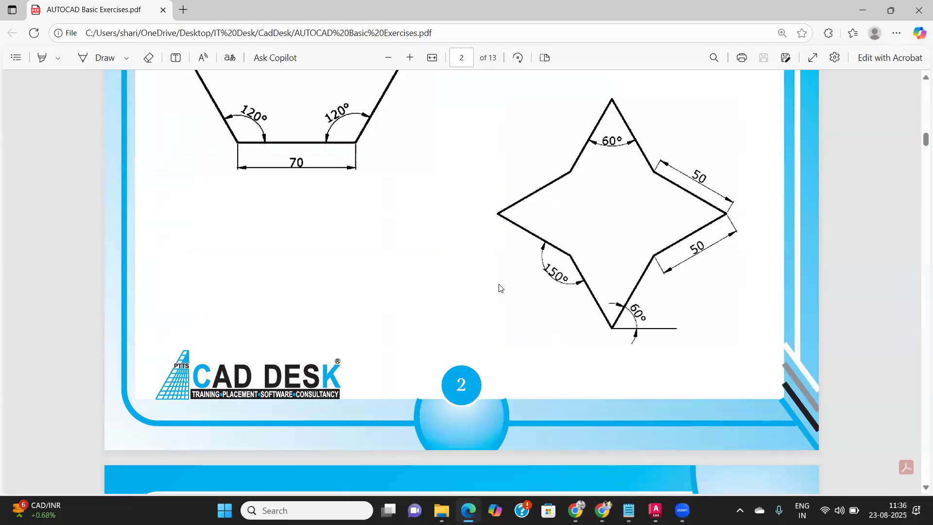
{"action": "scroll", "coordinate": [617, 175], "scroll_direction": "up", "scroll_amount": 4}
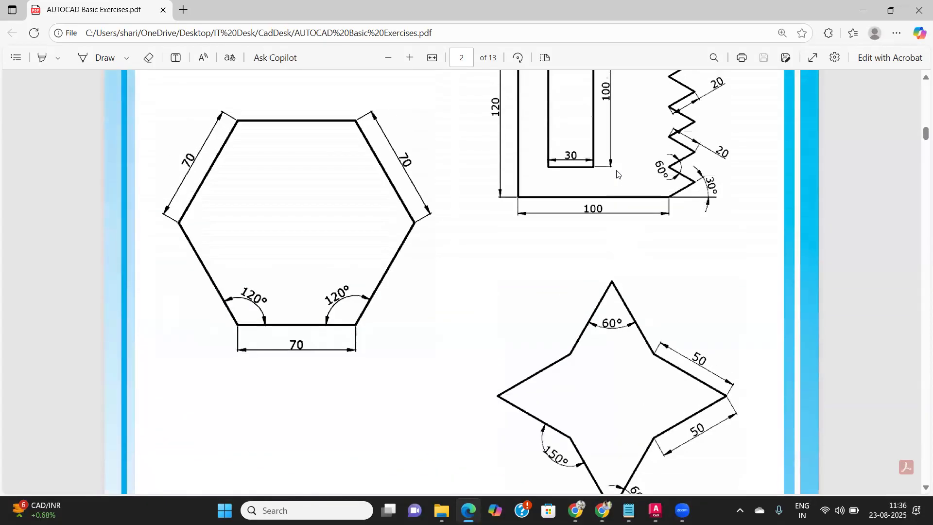
{"action": "scroll", "coordinate": [616, 175], "scroll_direction": "up", "scroll_amount": 8}
{"action": "scroll", "coordinate": [534, 287], "scroll_direction": "down", "scroll_amount": 5}
{"action": "scroll", "coordinate": [353, 262], "scroll_direction": "up", "scroll_amount": 20}
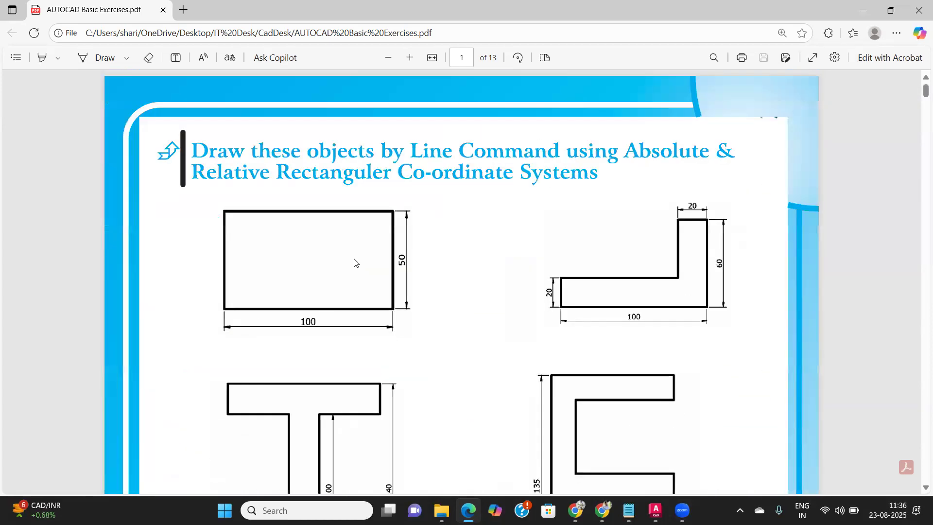
{"action": "scroll", "coordinate": [354, 262], "scroll_direction": "down", "scroll_amount": 20}
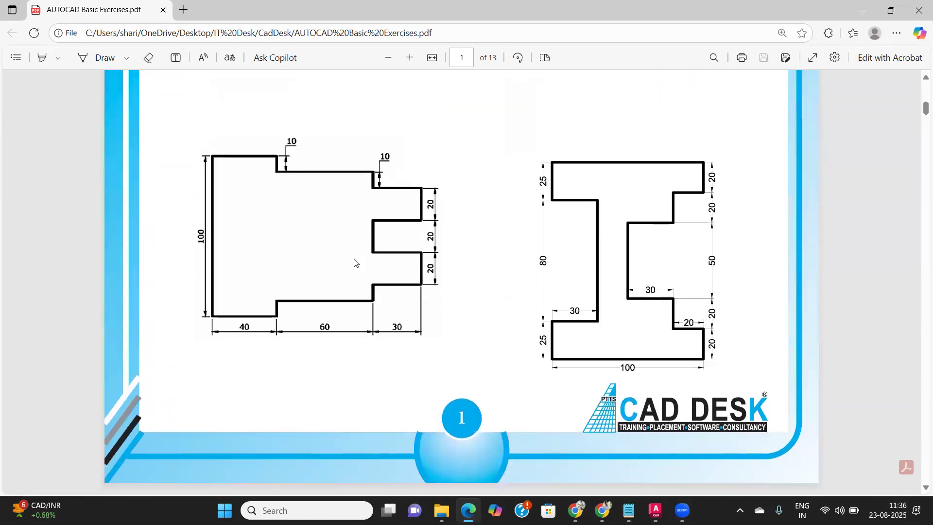
{"action": "scroll", "coordinate": [354, 262], "scroll_direction": "down", "scroll_amount": 20}
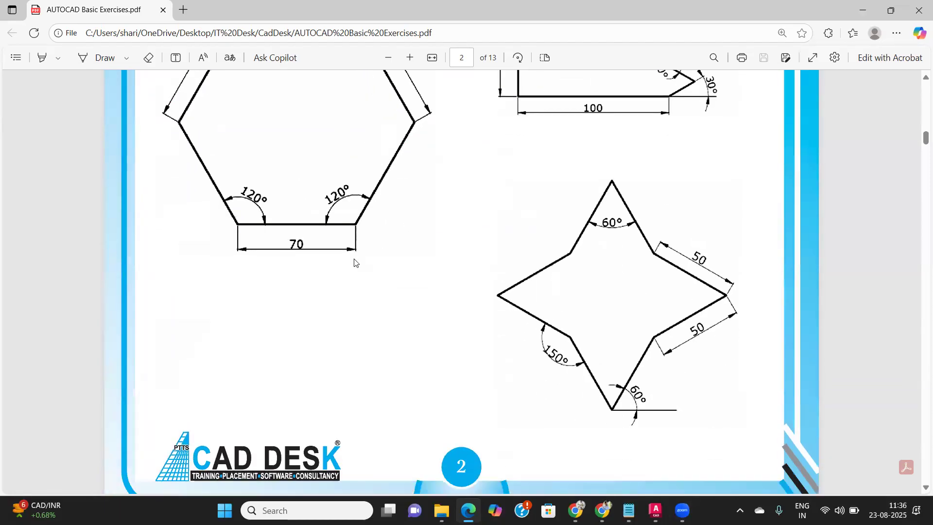
{"action": "scroll", "coordinate": [354, 263], "scroll_direction": "up", "scroll_amount": 10}
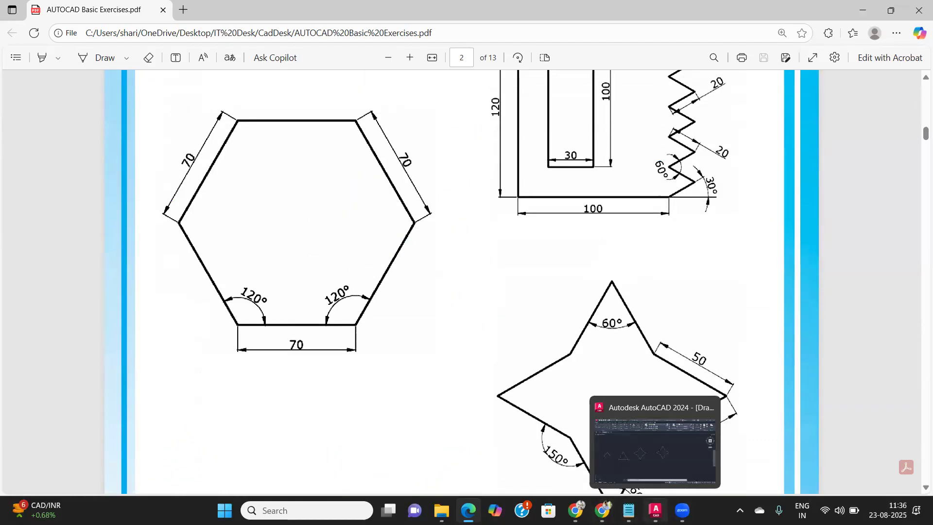
Switch back to AutoCAD and examine the row of drawn figures, from the rectangle to the second star
{"action": "left_click", "coordinate": [655, 510]}
{"action": "scroll", "coordinate": [379, 272], "scroll_direction": "down", "scroll_amount": 3}
{"action": "scroll", "coordinate": [335, 283], "scroll_direction": "up", "scroll_amount": 2}
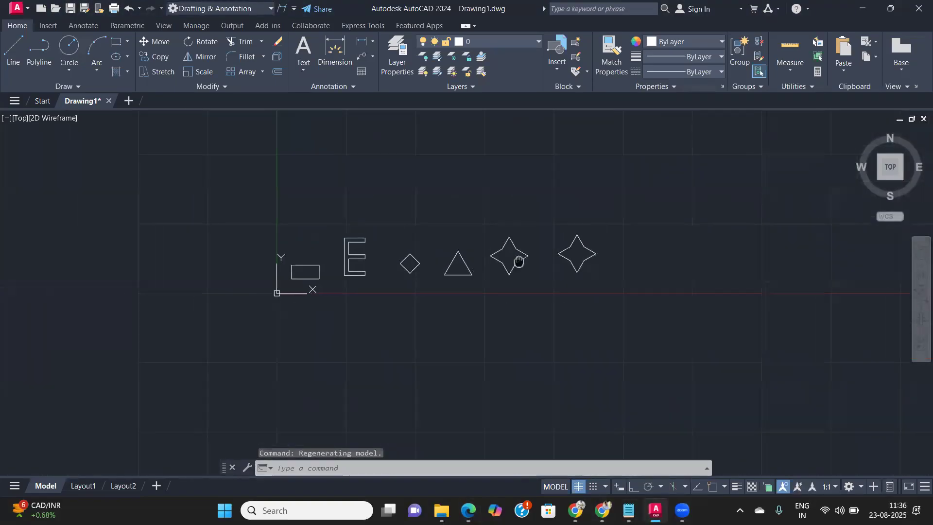
{"action": "scroll", "coordinate": [334, 283], "scroll_direction": "up", "scroll_amount": 4}
{"action": "middle_click_drag", "start_coordinate": [604, 258], "coordinate": [211, 327]}
{"action": "scroll", "coordinate": [620, 322], "scroll_direction": "up", "scroll_amount": 3}
{"action": "middle_click_drag", "start_coordinate": [621, 323], "coordinate": [488, 333]}
{"action": "scroll", "coordinate": [489, 332], "scroll_direction": "down", "scroll_amount": 4}
{"action": "middle_click_drag", "start_coordinate": [604, 310], "coordinate": [541, 310]}
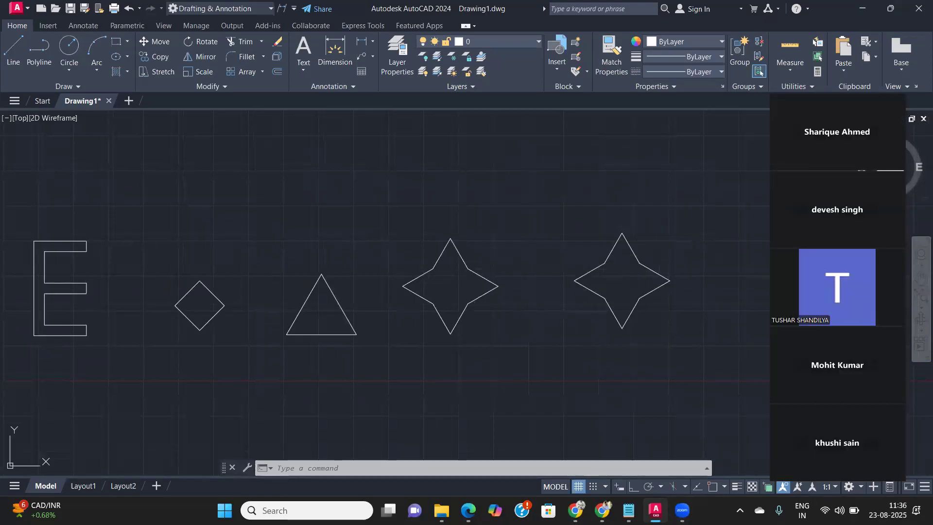
{"action": "left_click", "coordinate": [666, 240]}
{"action": "left_click", "coordinate": [675, 256]}
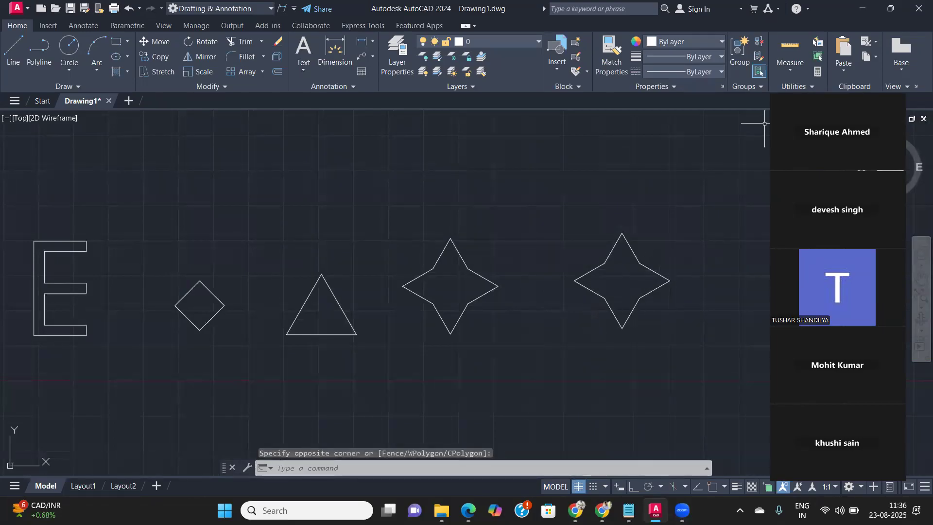
{"action": "scroll", "coordinate": [632, 262], "scroll_direction": "up", "scroll_amount": 6}
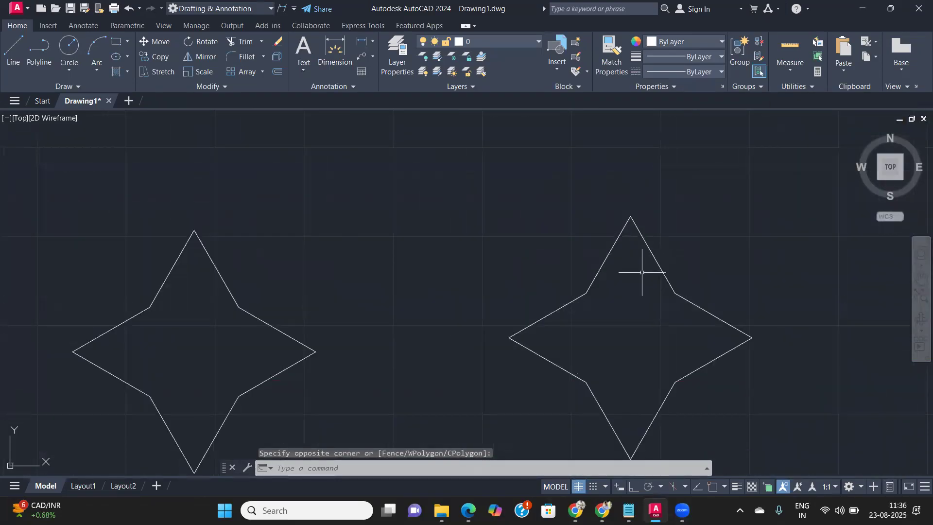
{"action": "scroll", "coordinate": [642, 277], "scroll_direction": "down", "scroll_amount": 4}
{"action": "middle_click_drag", "start_coordinate": [641, 271], "coordinate": [456, 225]}
{"action": "scroll", "coordinate": [459, 242], "scroll_direction": "up", "scroll_amount": 2}
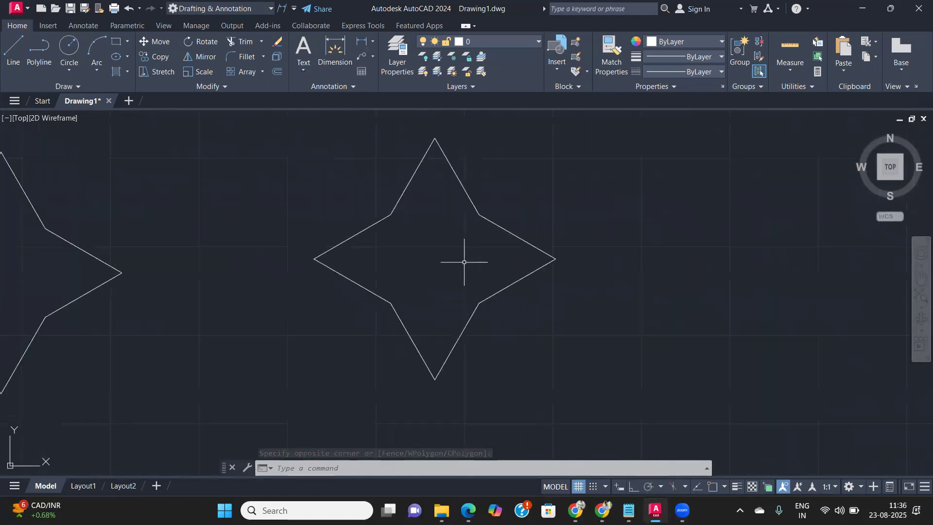
{"action": "middle_click_drag", "start_coordinate": [465, 264], "coordinate": [438, 288]}
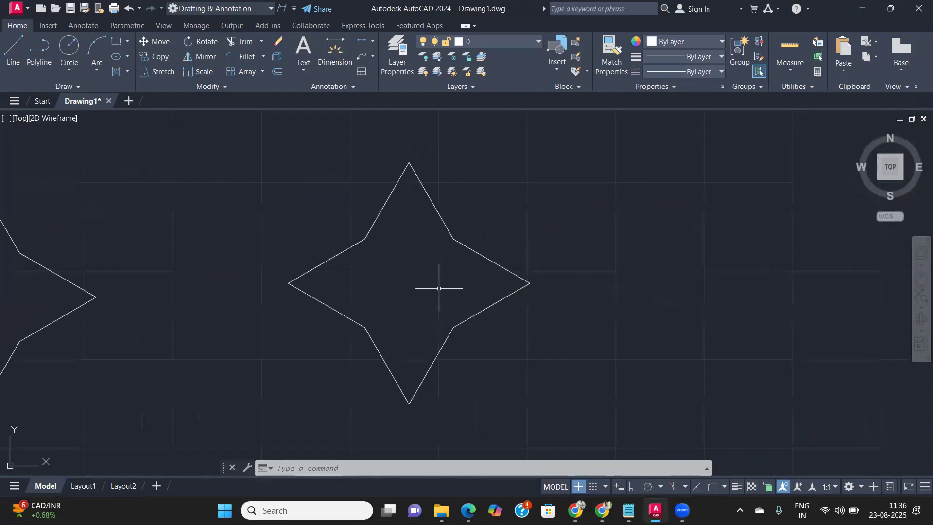
{"action": "middle_click_drag", "start_coordinate": [438, 288], "coordinate": [363, 300]}
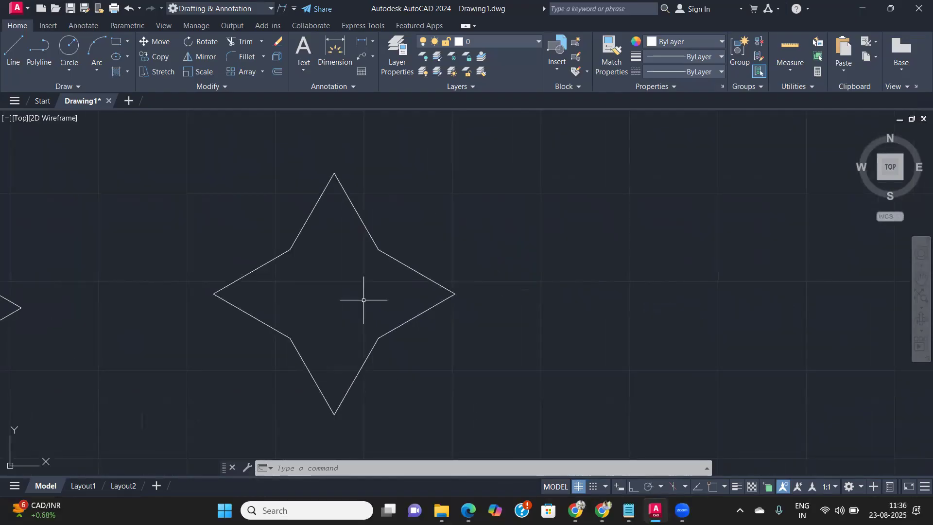
{"action": "scroll", "coordinate": [379, 307], "scroll_direction": "down", "scroll_amount": 2}
{"action": "middle_click_drag", "start_coordinate": [359, 298], "coordinate": [471, 273]}
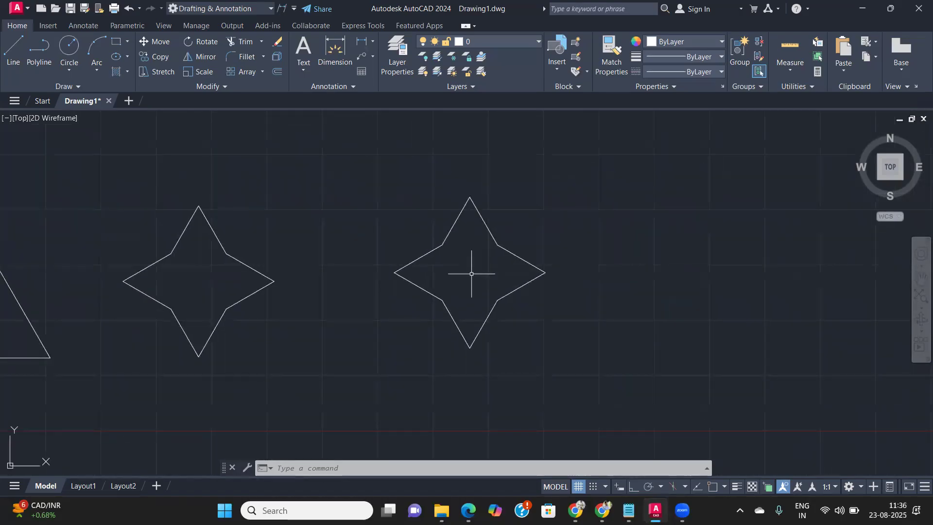
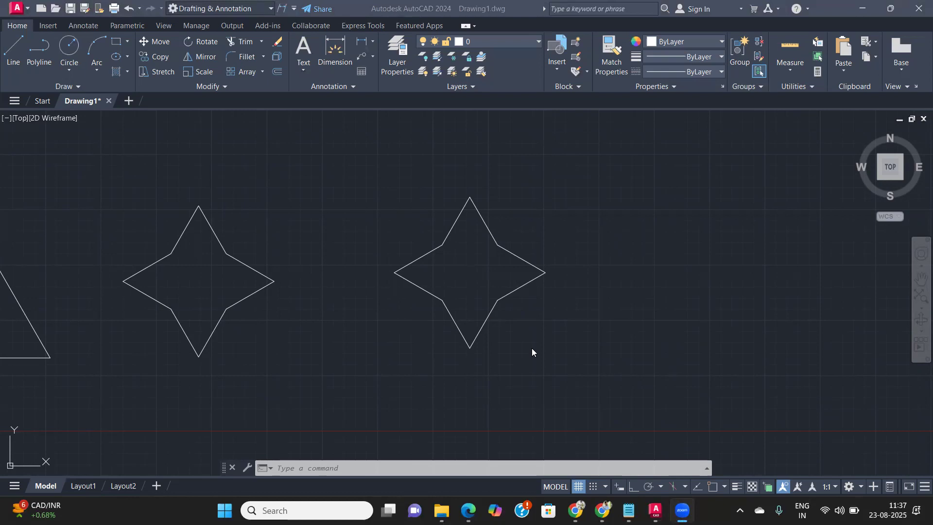
{"action": "left_click", "coordinate": [329, 339]}
{"action": "left_click", "coordinate": [486, 389]}
{"action": "left_click", "coordinate": [395, 380]}
{"action": "left_click", "coordinate": [489, 410]}
{"action": "left_click", "coordinate": [431, 380]}
{"action": "left_click", "coordinate": [506, 410]}
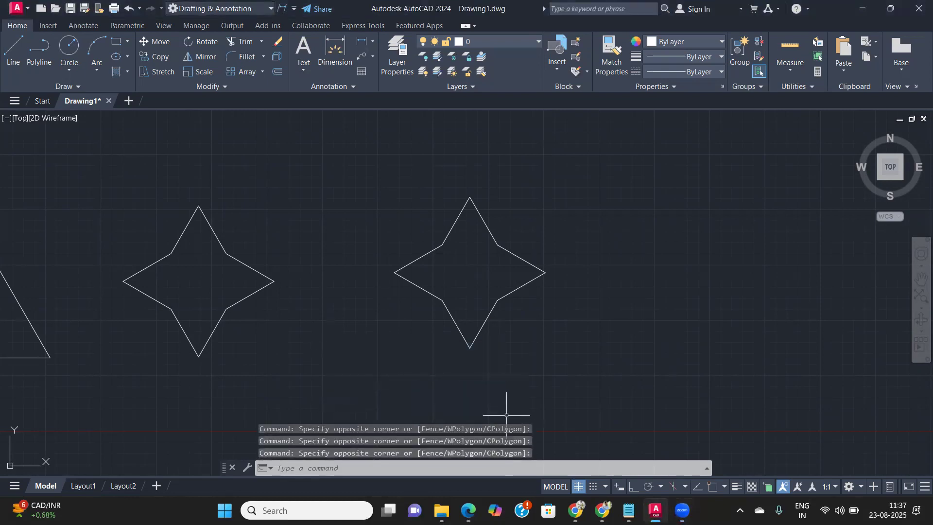
{"action": "left_click", "coordinate": [628, 510]}
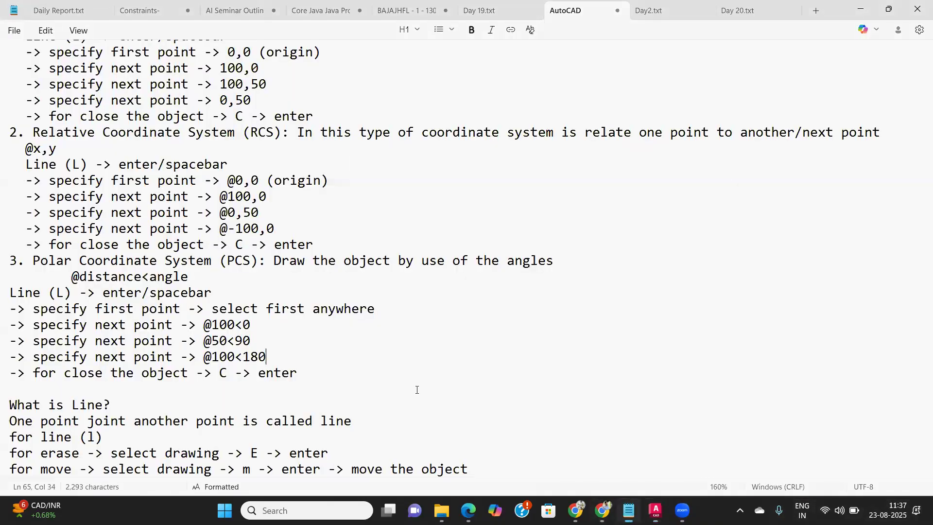
{"action": "left_click", "coordinate": [498, 465]}
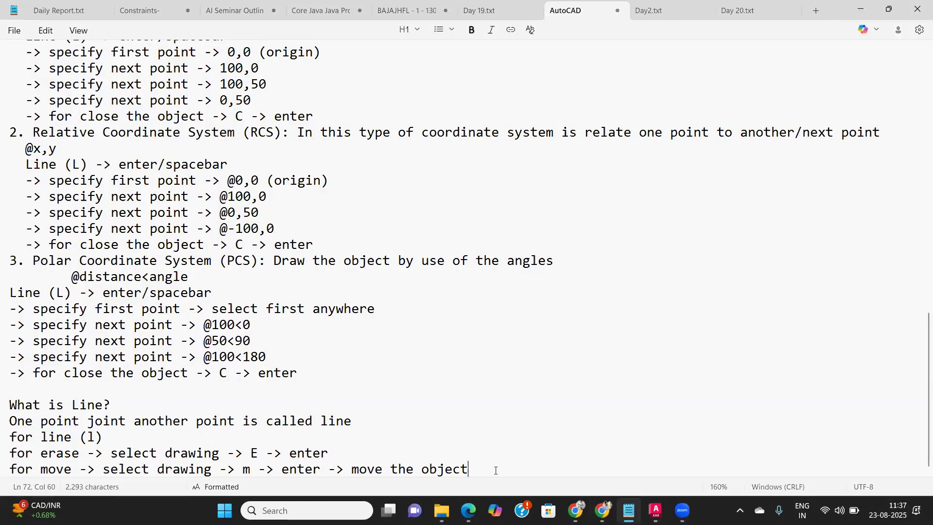
{"action": "scroll", "coordinate": [496, 469], "scroll_direction": "up", "scroll_amount": 2, "text": "ctrl"}
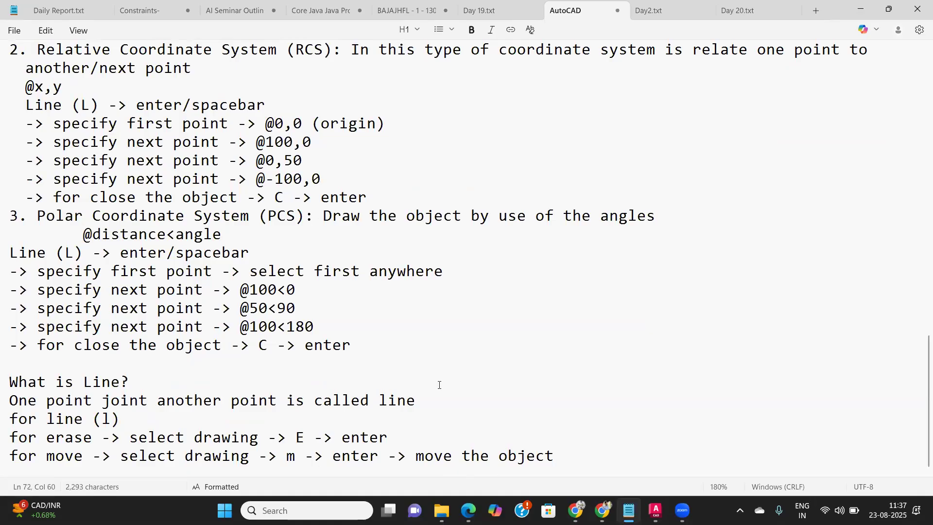
{"action": "left_click", "coordinate": [380, 345]}
{"action": "left_click", "coordinate": [255, 243]}
{"action": "type", "text": "(angle is"}
{"action": "key", "text": "BackSpace"}
{"action": "key", "text": "BackSpace"}
{"action": "type", "text": "is"}
{"action": "key", "text": "BackSpace"}
{"action": "key", "text": "BackSpace"}
{"action": "type", "text": "s "}
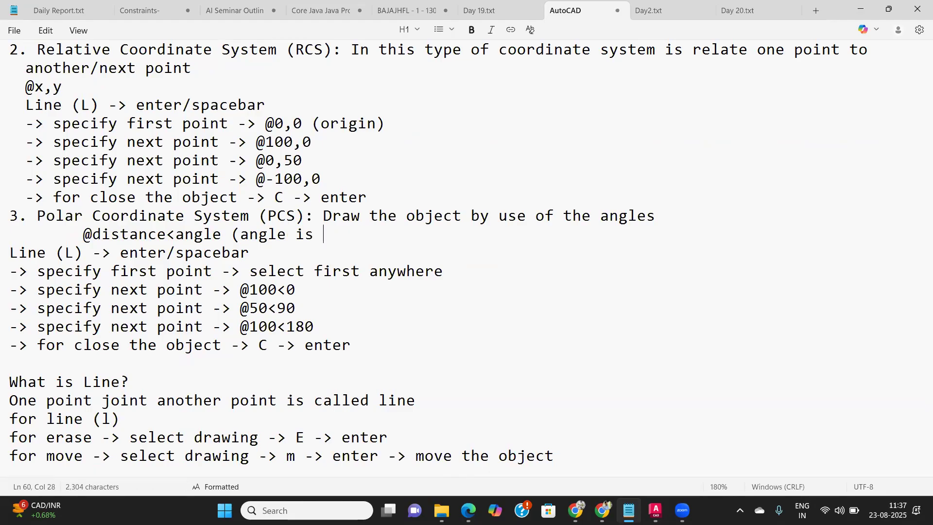
{"action": "type", "text": "goe"}
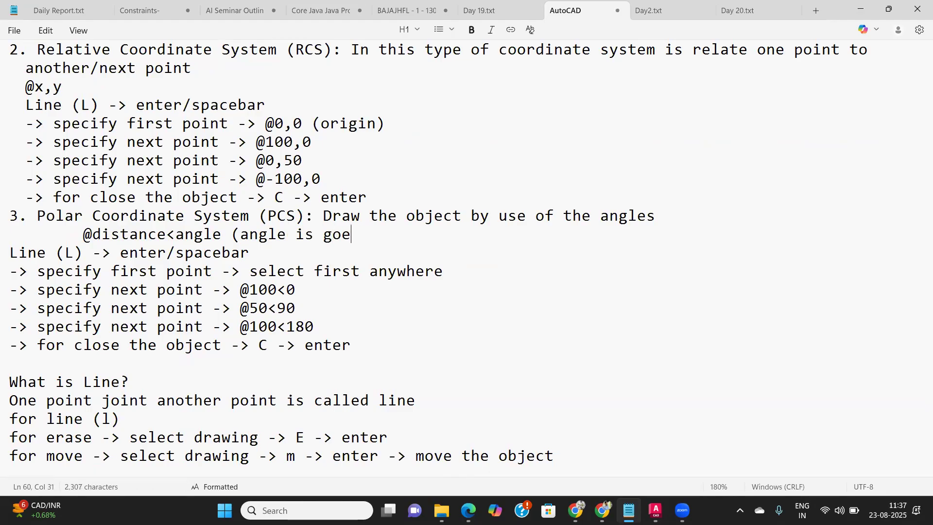
{"action": "type", "text": "s by anti cloc"}
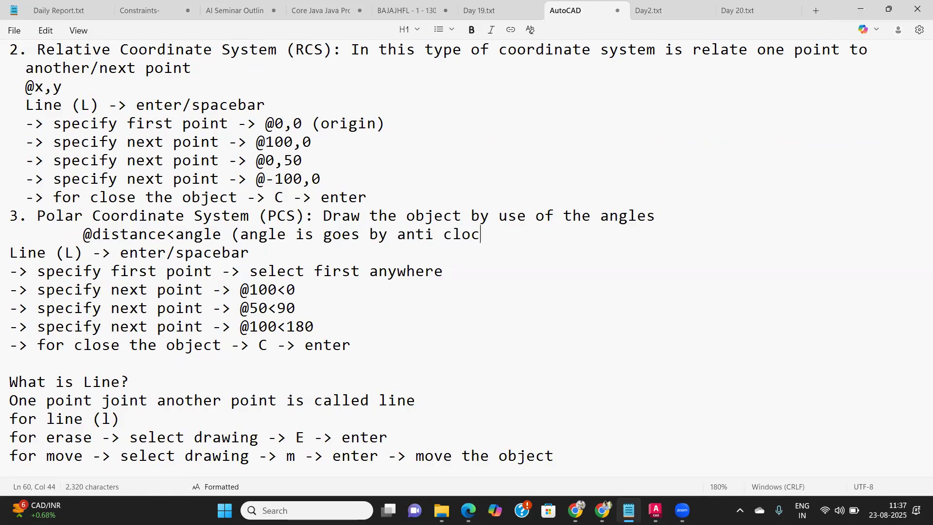
{"action": "type", "text": "kwise "}
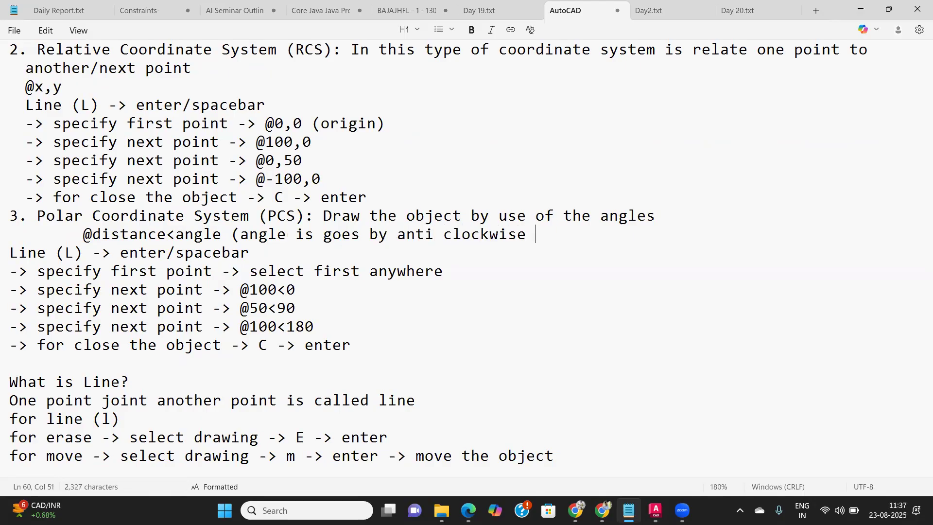
{"action": "type", "text": "direction"}
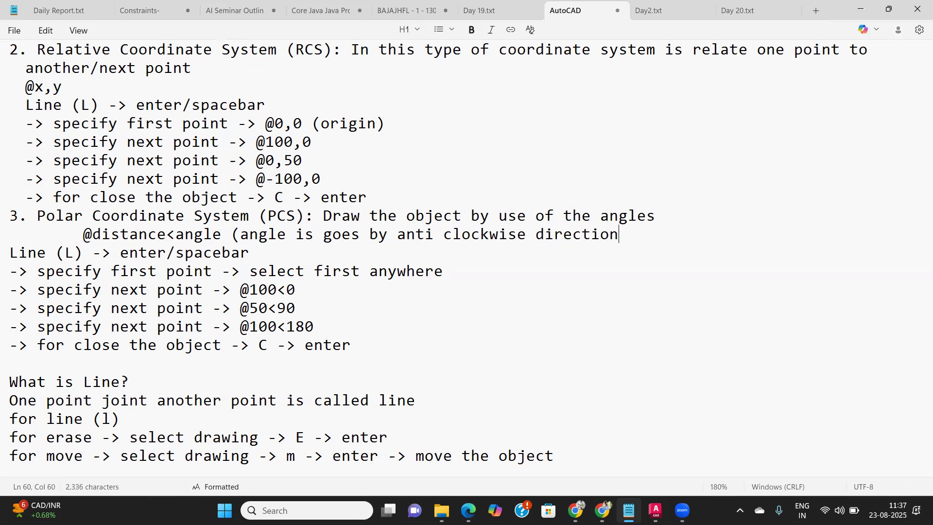
{"action": "type", "text": ")"}
Add the heading "Select of the object:" at the end of the notes, separated by a blank line
{"action": "scroll", "coordinate": [298, 241], "scroll_direction": "up", "scroll_amount": 1}
{"action": "left_click", "coordinate": [557, 467]}
{"action": "key", "text": "Return"}
{"action": "key", "text": "Return"}
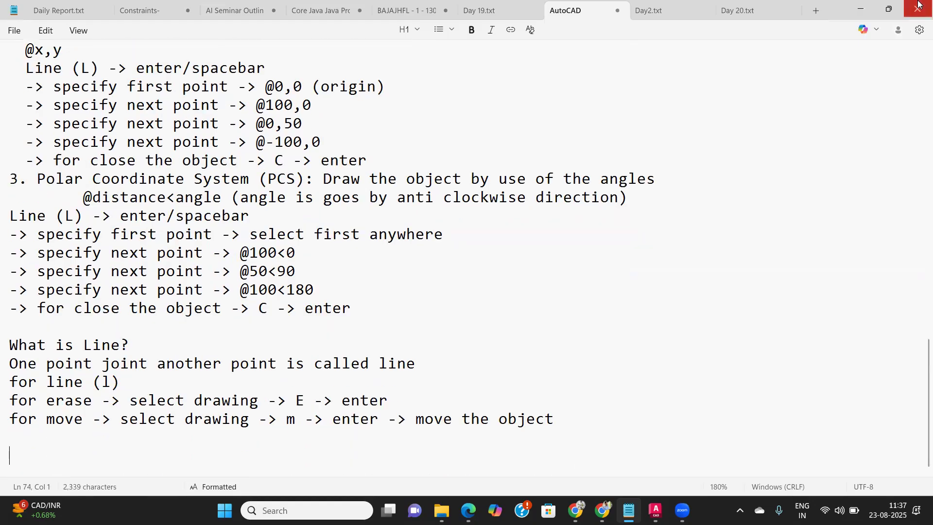
{"action": "type", "text": "Selection"}
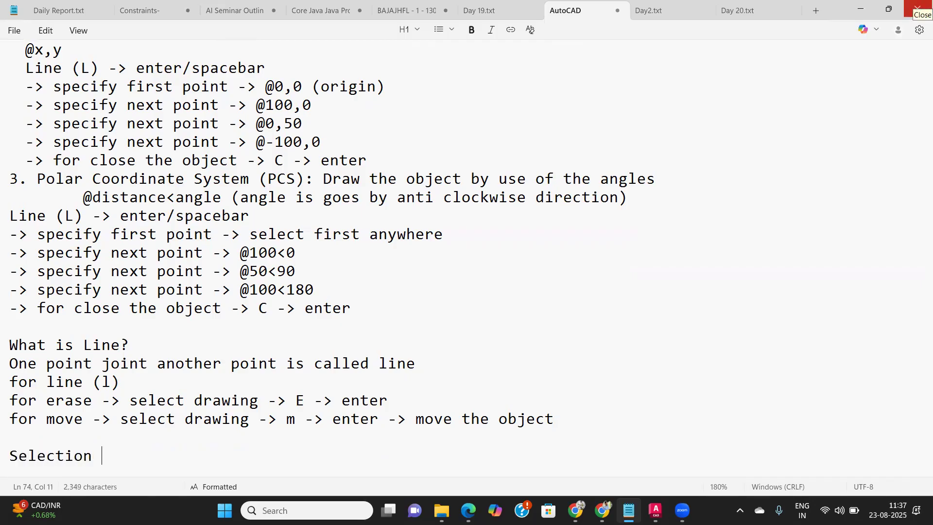
{"action": "key", "text": "BackSpace"}
{"action": "key", "text": "BackSpace"}
{"action": "key", "text": "BackSpace"}
{"action": "key", "text": "BackSpace"}
{"action": "type", "text": "of "}
{"action": "type", "text": "te"}
{"action": "key", "text": "BackSpace"}
{"action": "type", "text": "e"}
{"action": "key", "text": "BackSpace"}
{"action": "type", "text": "h"}
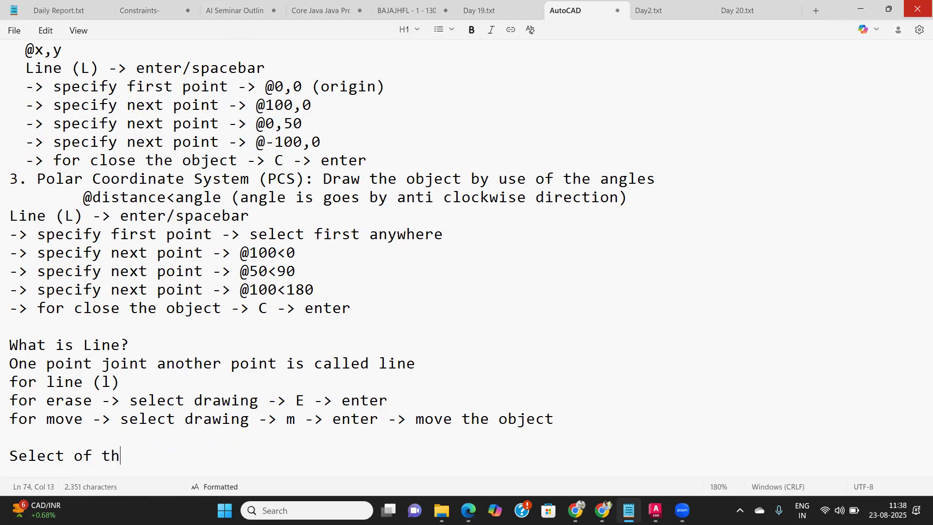
{"action": "type", "text": "e object:"}
{"action": "key", "text": "Return"}
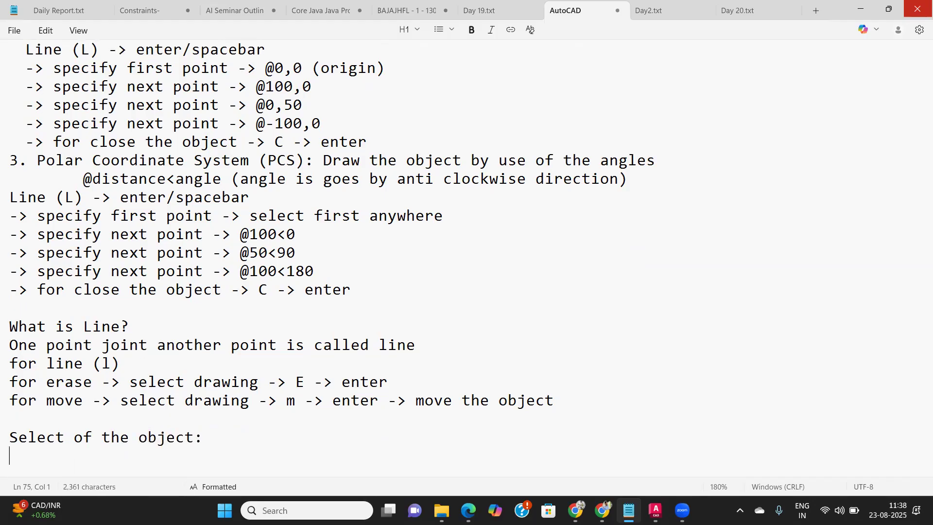
List "-> direct selection", "-> Blue Window way selection" and "-> Green Window way selection" on separate lines under the new heading
{"action": "type", "text": "Dure"}
{"action": "key", "text": "BackSpace"}
{"action": "key", "text": "BackSpace"}
{"action": "key", "text": "BackSpace"}
{"action": "key", "text": "BackSpace"}
{"action": "type", "text": "-> direct"}
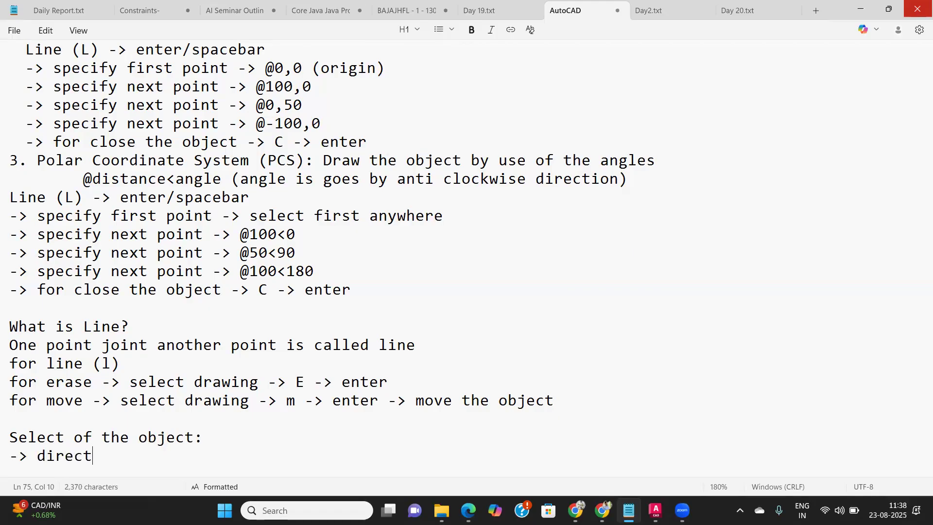
{"action": "type", "text": " selection"}
{"action": "key", "text": "Return"}
{"action": "type", "text": "-"}
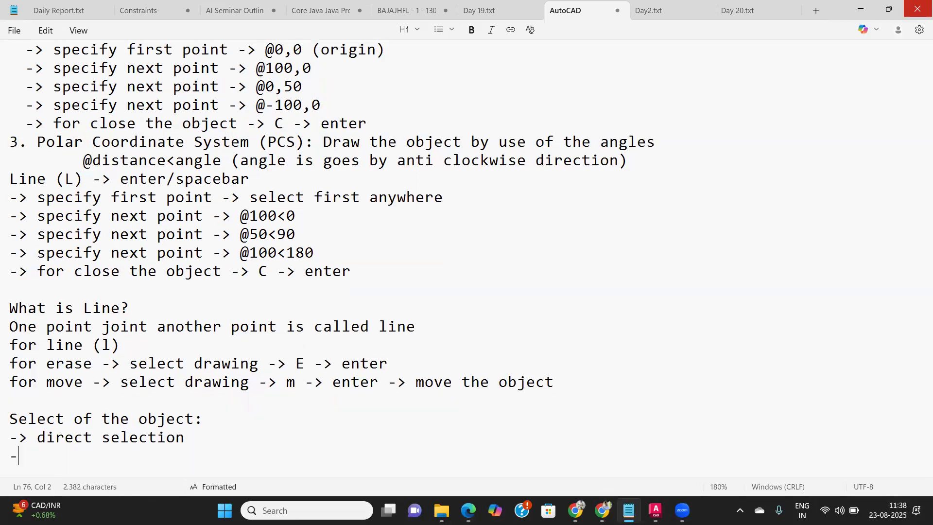
{"action": "type", "text": "> Blue Window way selection"}
{"action": "key", "text": "Return"}
{"action": "type", "text": "-> Green Window way selection"}
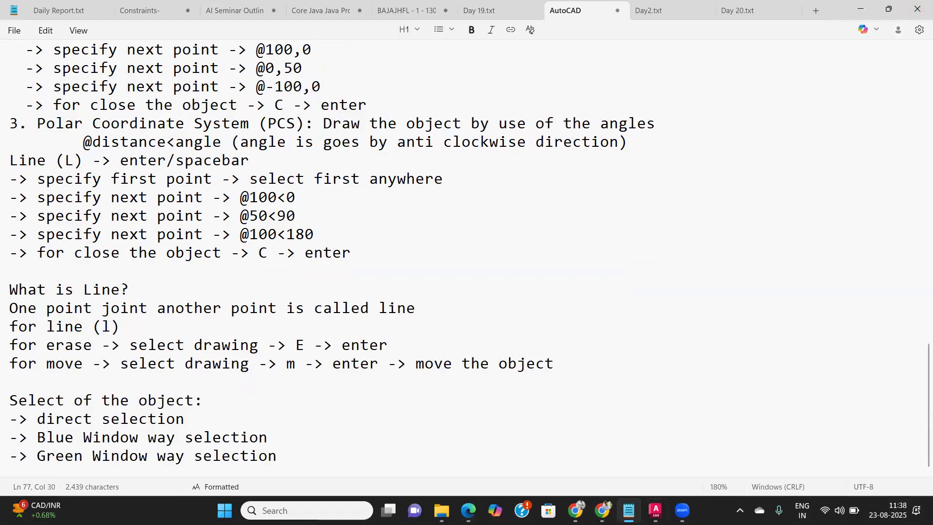
Switch to AutoCAD and select all eight sides of the second star one by one
{"action": "left_click", "coordinate": [656, 510]}
{"action": "scroll", "coordinate": [483, 214], "scroll_direction": "up", "scroll_amount": 2}
{"action": "left_click", "coordinate": [437, 238]}
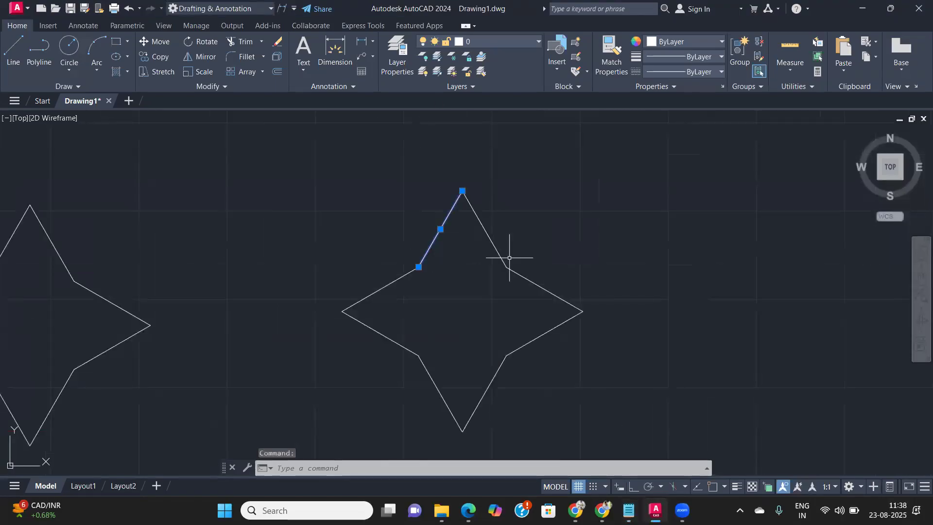
{"action": "left_click", "coordinate": [484, 225]}
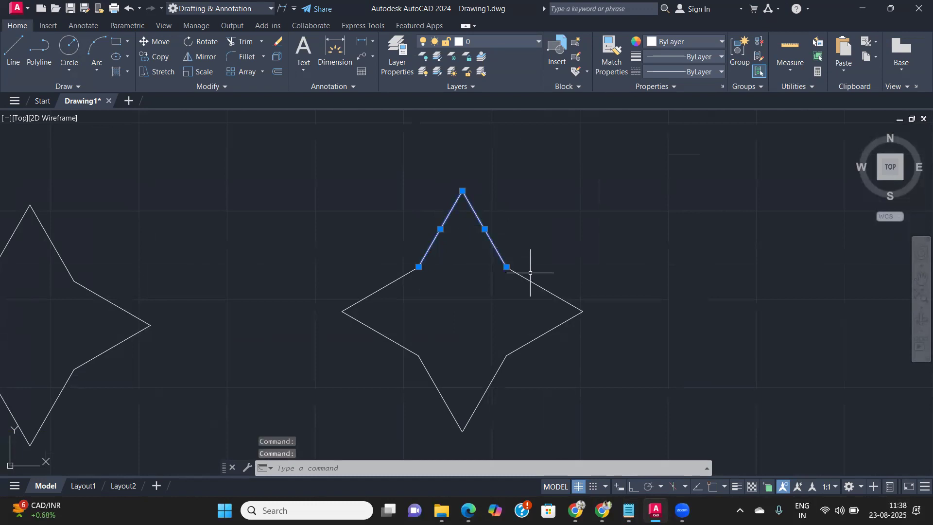
{"action": "left_click", "coordinate": [538, 281]}
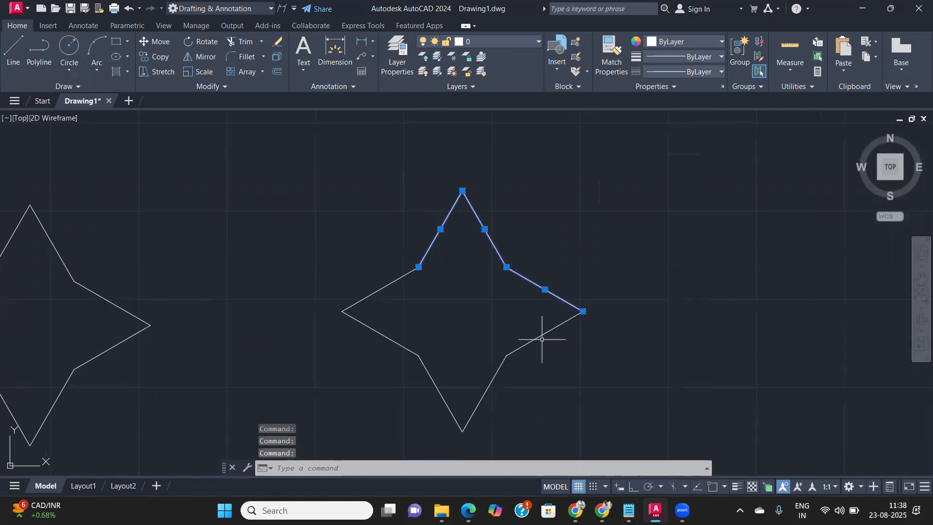
{"action": "left_click", "coordinate": [495, 374]}
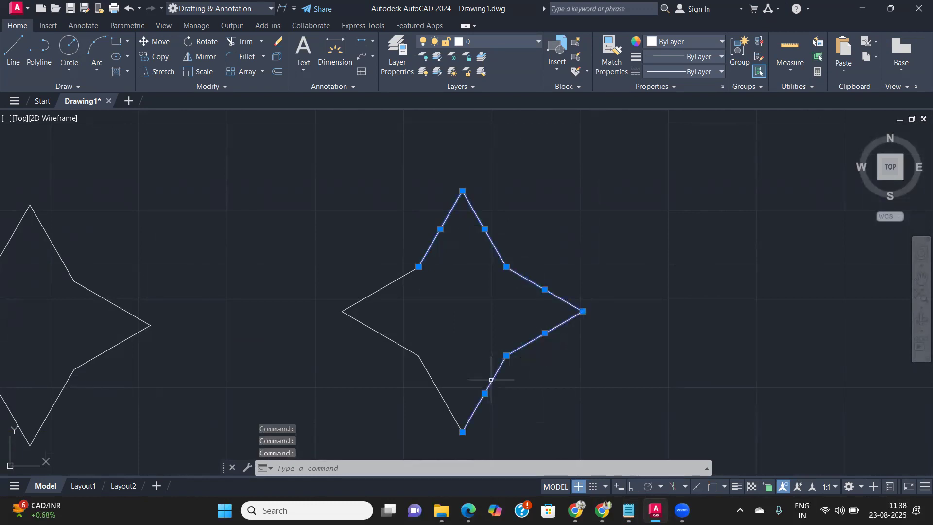
{"action": "left_click", "coordinate": [433, 383]}
{"action": "left_click", "coordinate": [387, 335]}
{"action": "left_click", "coordinate": [383, 289]}
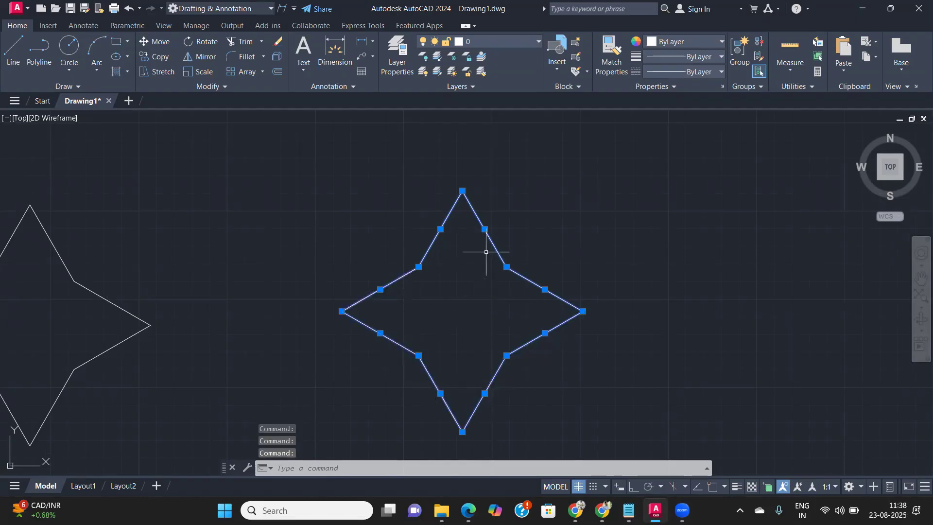
Move the two sides of the star's upper tip outward by their midpoint grips, and undo both moves
{"action": "left_click", "coordinate": [484, 229]}
{"action": "left_click", "coordinate": [568, 202]}
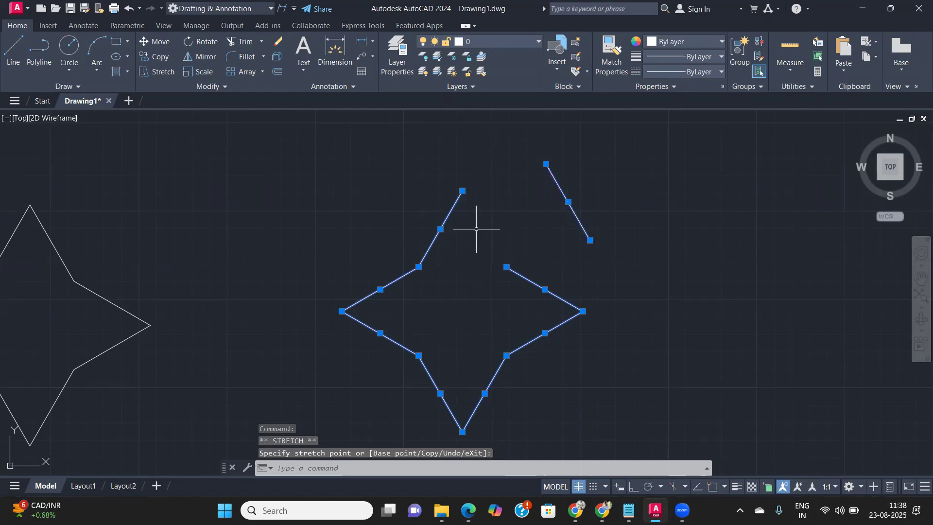
{"action": "left_click", "coordinate": [440, 229]}
{"action": "left_click", "coordinate": [383, 206]}
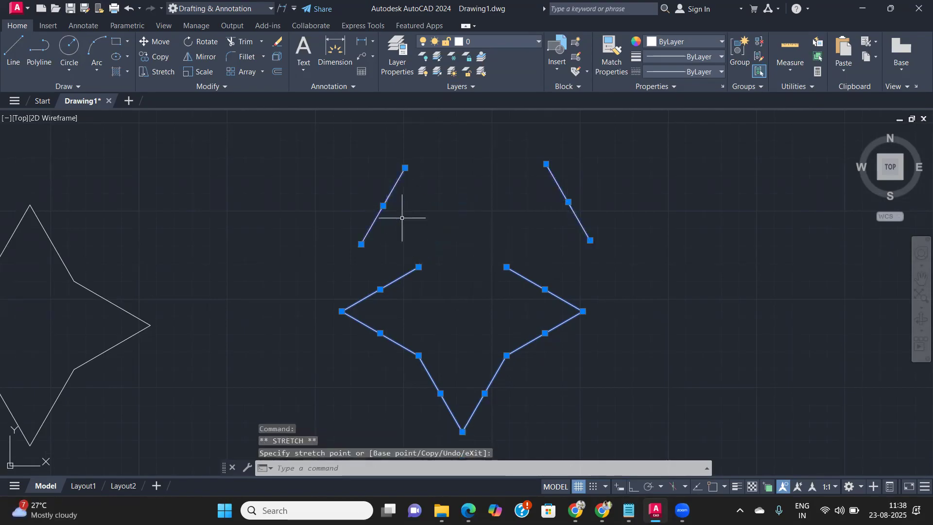
{"action": "key", "text": "ctrl+z"}
{"action": "key", "text": "ctrl+z"}
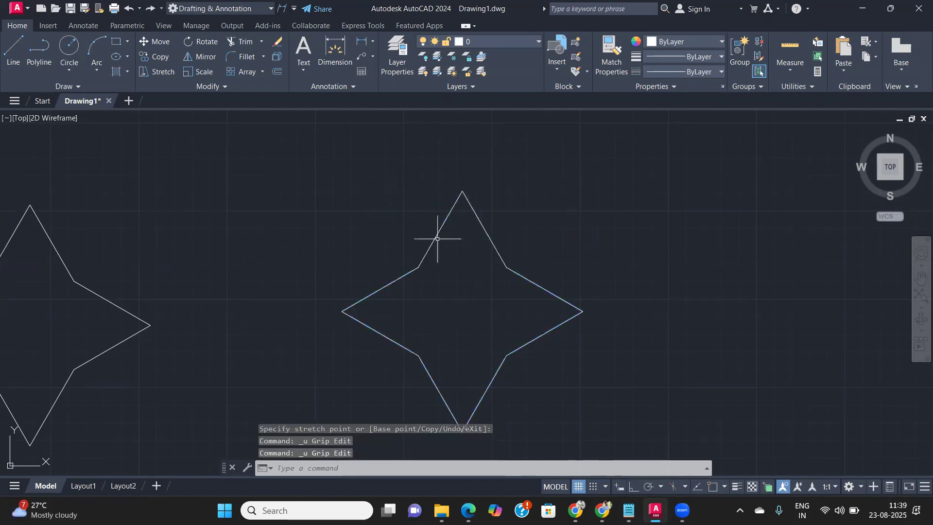
Demonstrate a left-to-right window selection and a right-to-left crossing selection in the empty area beside the second star
{"action": "scroll", "coordinate": [436, 222], "scroll_direction": "down", "scroll_amount": 4}
{"action": "scroll", "coordinate": [436, 235], "scroll_direction": "up", "scroll_amount": 4}
{"action": "mouse_move", "coordinate": [429, 218]}
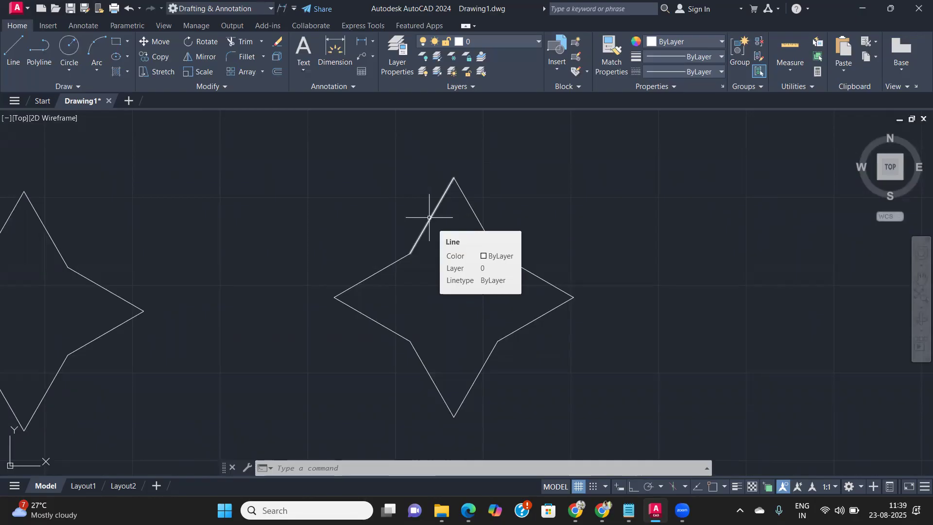
{"action": "left_click", "coordinate": [662, 193]}
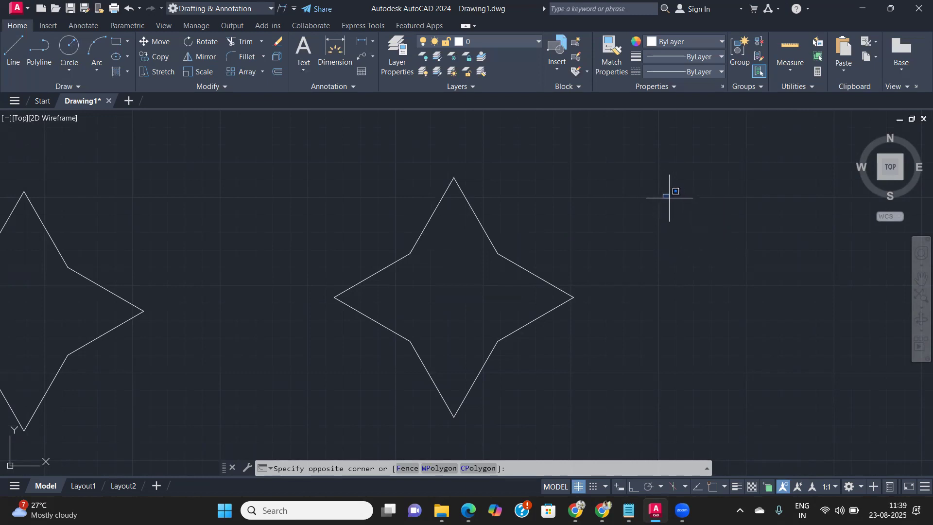
{"action": "left_click", "coordinate": [806, 283]}
{"action": "left_click", "coordinate": [832, 381]}
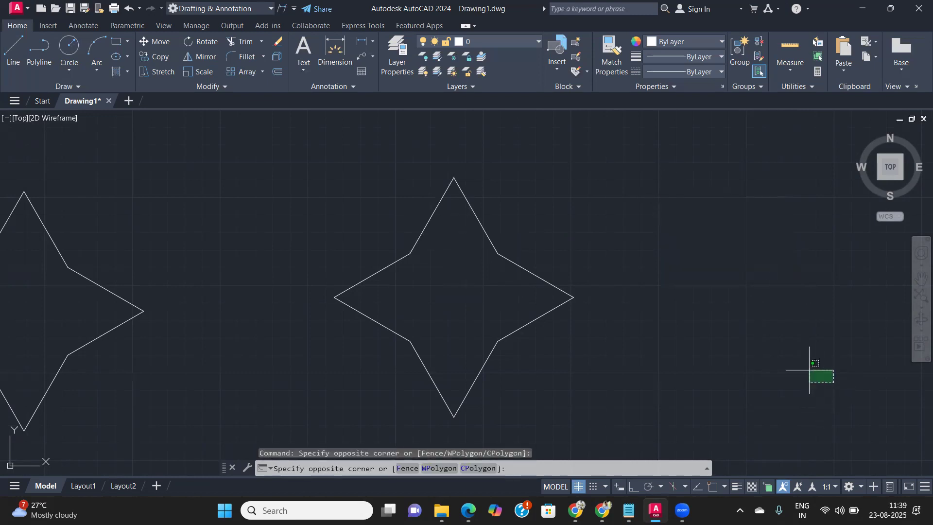
{"action": "left_click", "coordinate": [689, 231]}
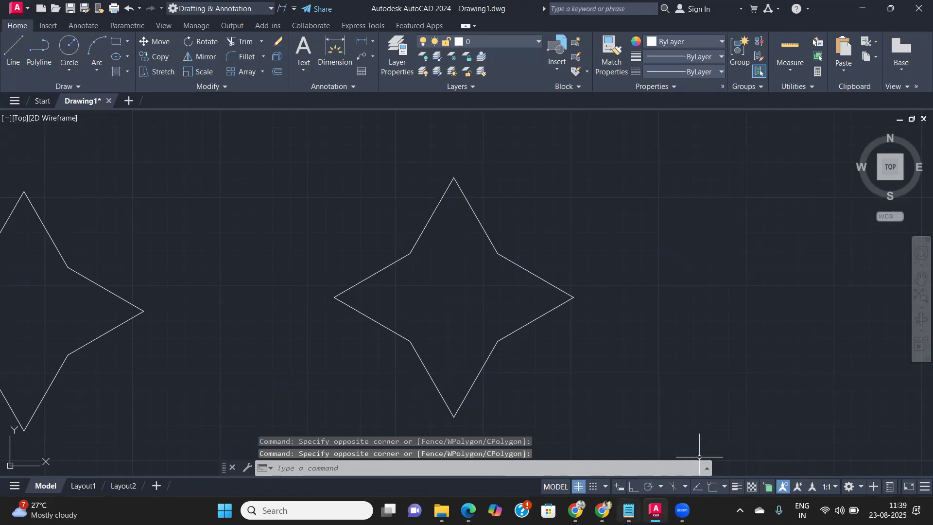
Switch to the Notepad notes and append "(left to right)" to the Blue Window line and "(right to left)" to the Green Window line
{"action": "left_click", "coordinate": [629, 510]}
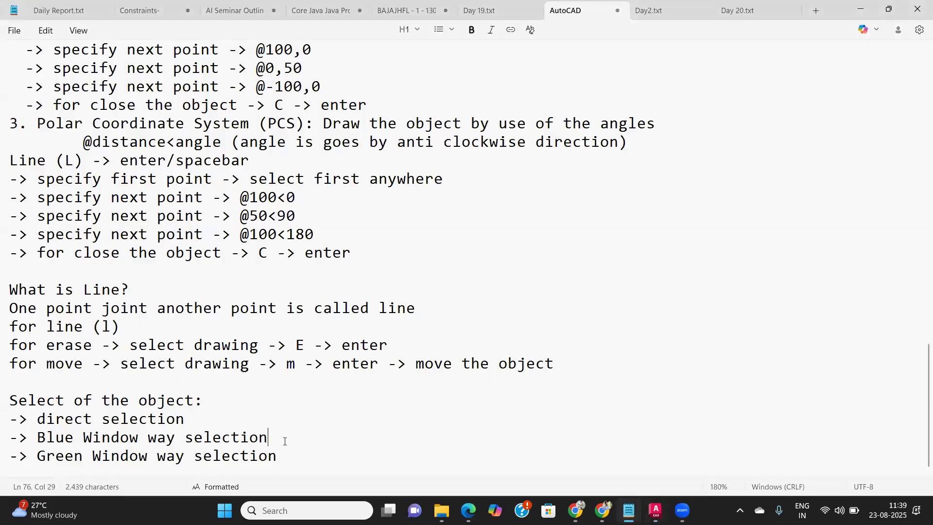
{"action": "type", "text": "(left to right"}
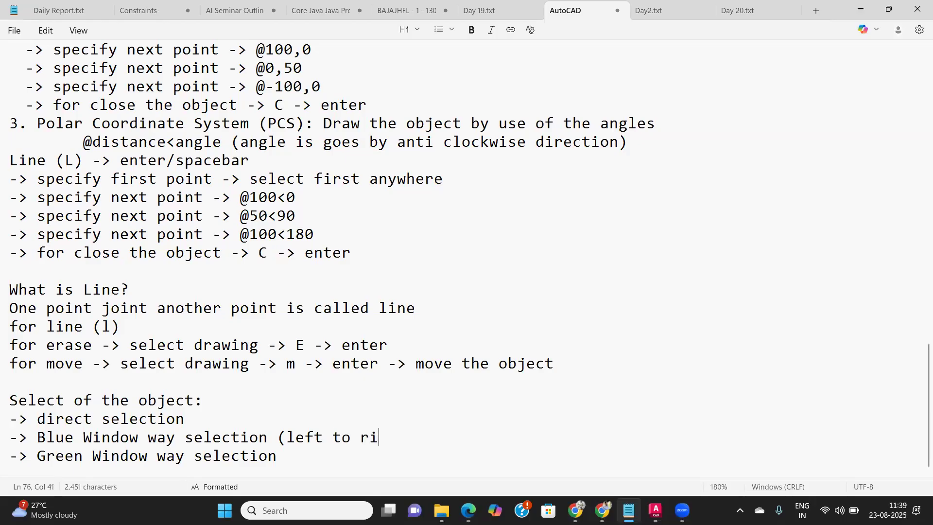
{"action": "type", "text": " (right to left)"}
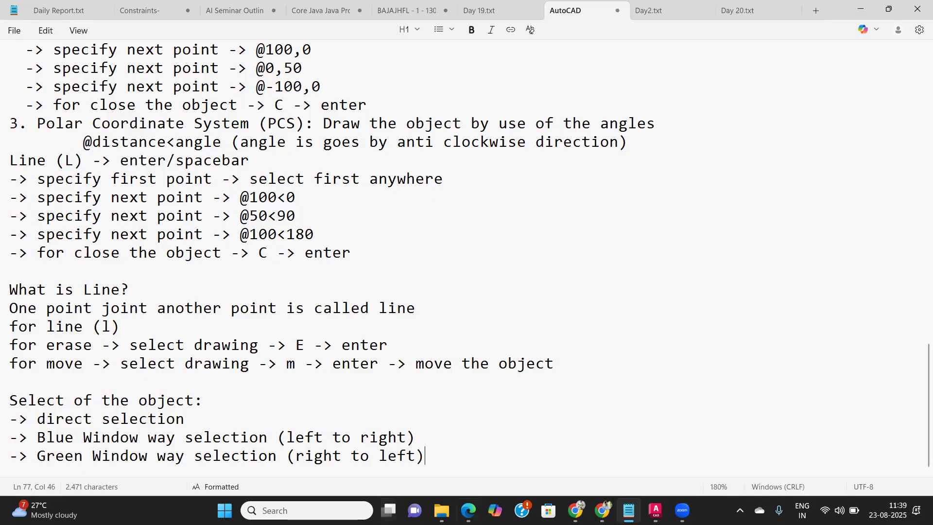
Switch to AutoCAD and demonstrate left-to-right window selections in the empty area beside the second star
{"action": "left_click", "coordinate": [655, 510]}
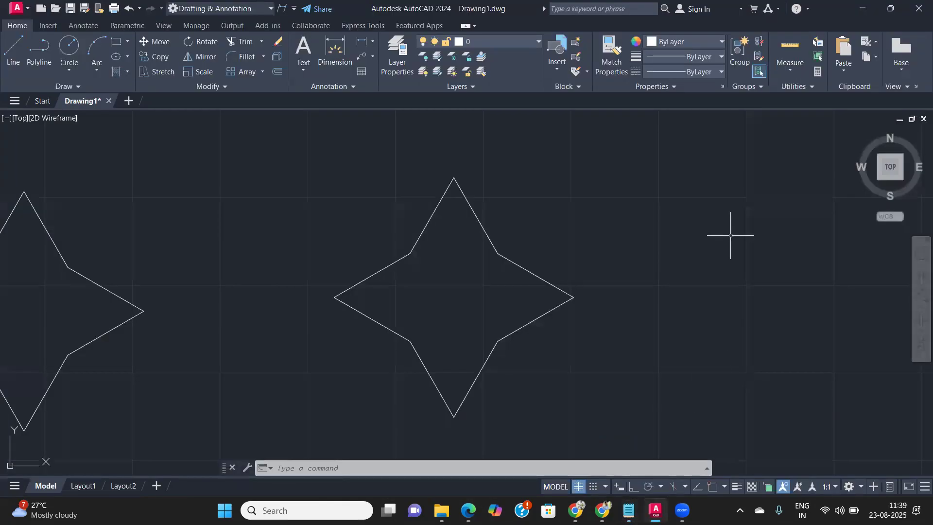
{"action": "left_click", "coordinate": [639, 206]}
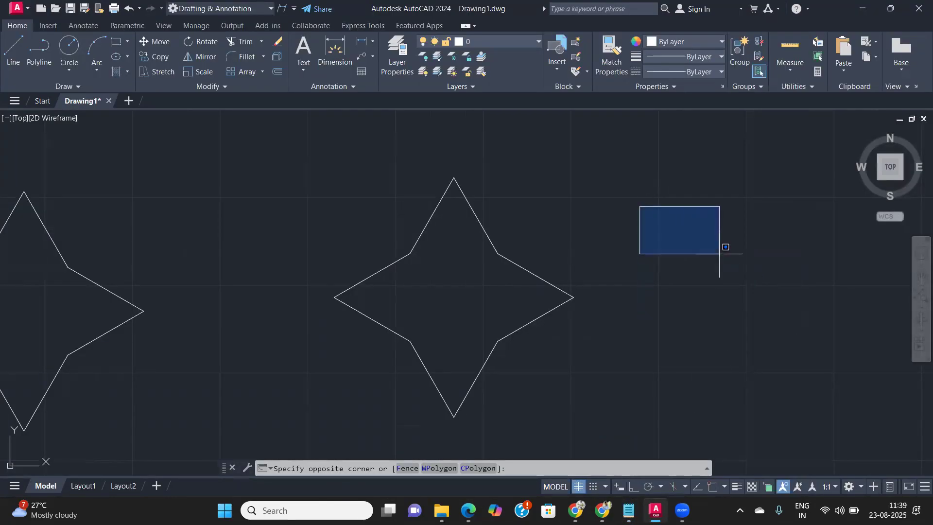
{"action": "left_click", "coordinate": [775, 297]}
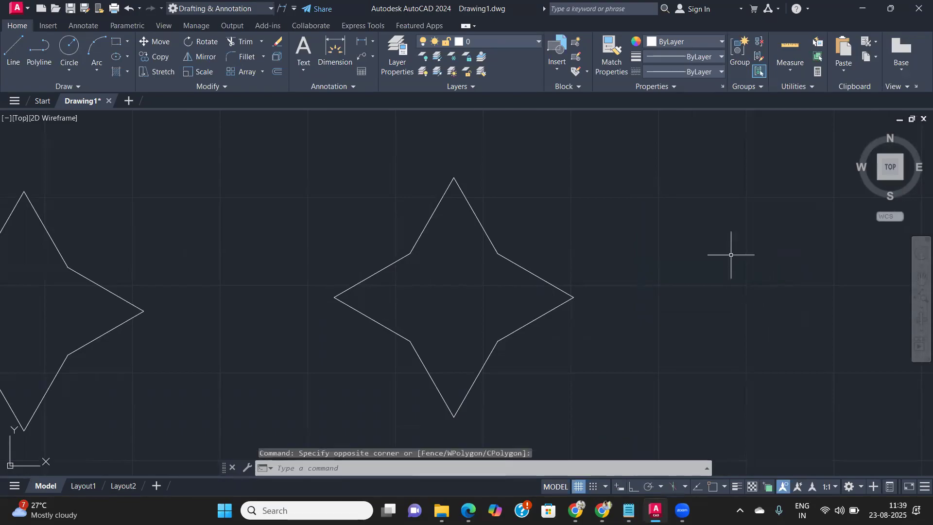
{"action": "mouse_move", "coordinate": [718, 313]}
{"action": "left_mouse_down"}
{"action": "mouse_move", "coordinate": [752, 302]}
{"action": "mouse_move", "coordinate": [784, 249]}
{"action": "mouse_move", "coordinate": [771, 204]}
{"action": "mouse_move", "coordinate": [697, 191]}
{"action": "mouse_move", "coordinate": [661, 296]}
{"action": "mouse_move", "coordinate": [726, 225]}
{"action": "mouse_move", "coordinate": [687, 308]}
{"action": "left_mouse_up"}
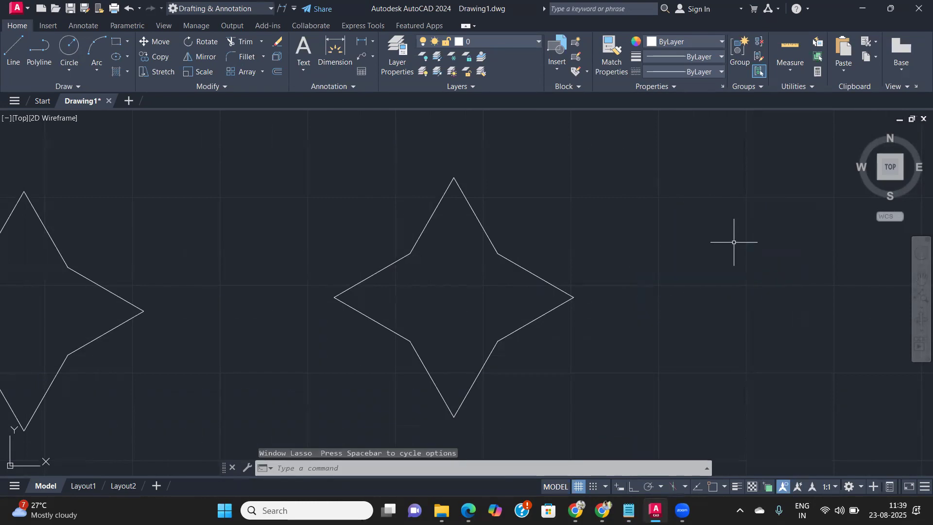
{"action": "left_click", "coordinate": [697, 203]}
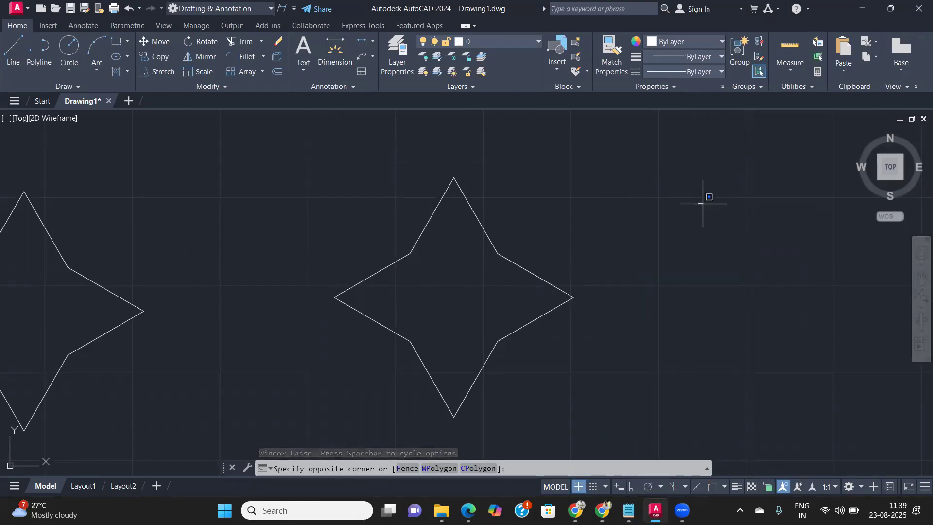
{"action": "left_click", "coordinate": [772, 270]}
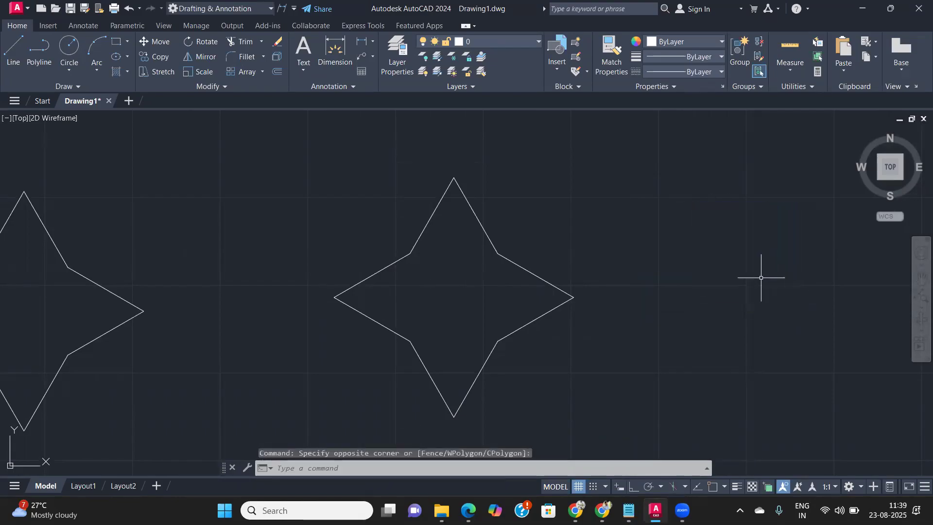
{"action": "left_click", "coordinate": [805, 310]}
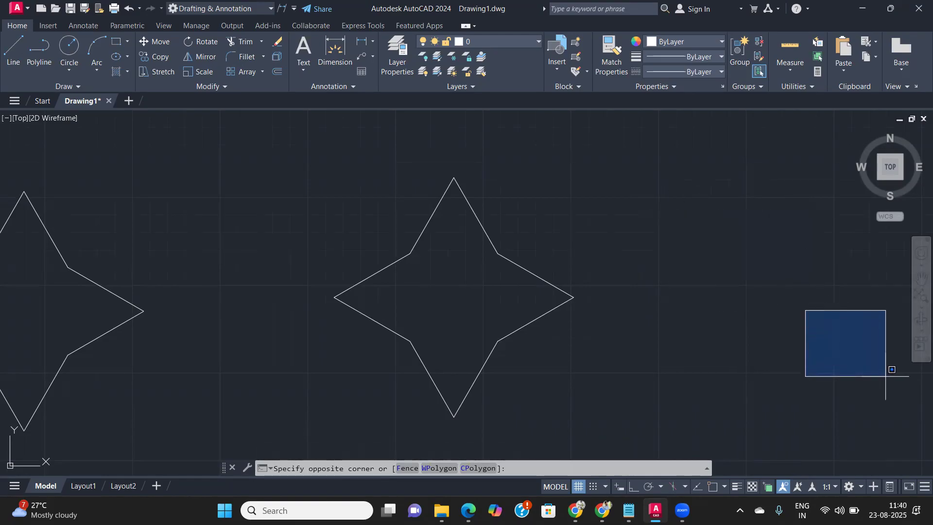
{"action": "left_click", "coordinate": [633, 203]}
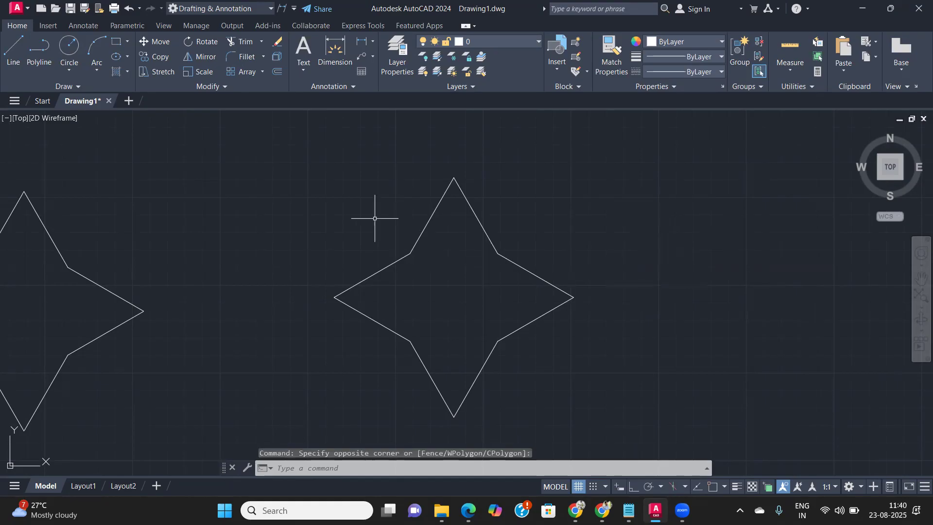
Draw left-to-right selection windows over only part of the second star, then window-select the whole star and clear the selection
{"action": "left_click", "coordinate": [360, 197]}
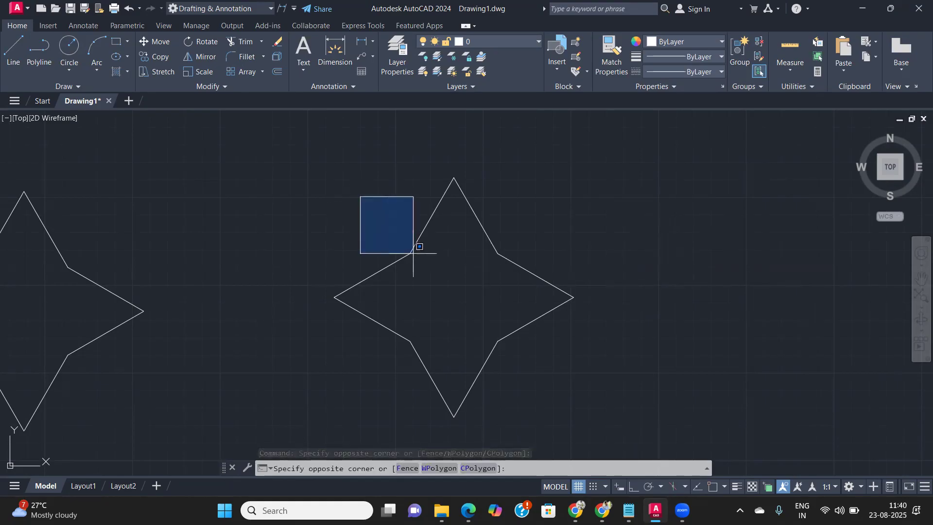
{"action": "left_click", "coordinate": [531, 391]}
{"action": "left_click", "coordinate": [350, 197]}
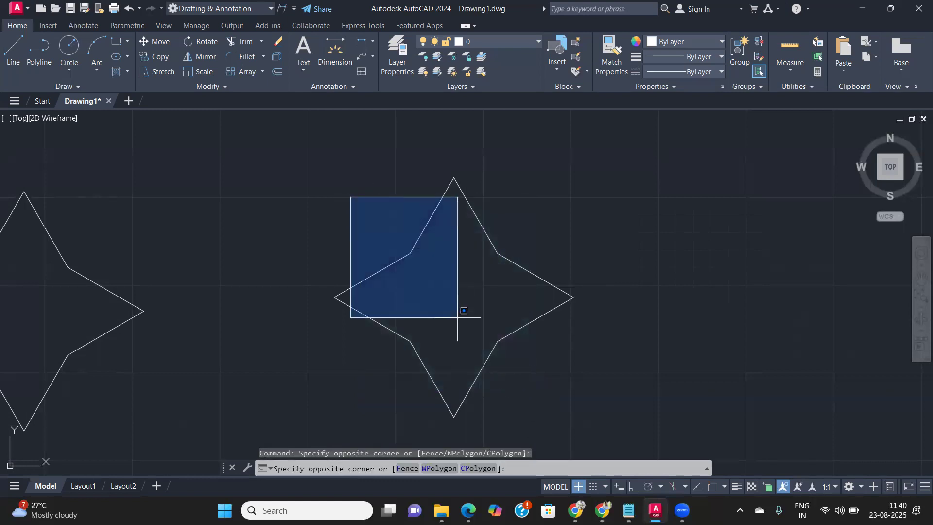
{"action": "left_click", "coordinate": [547, 393]}
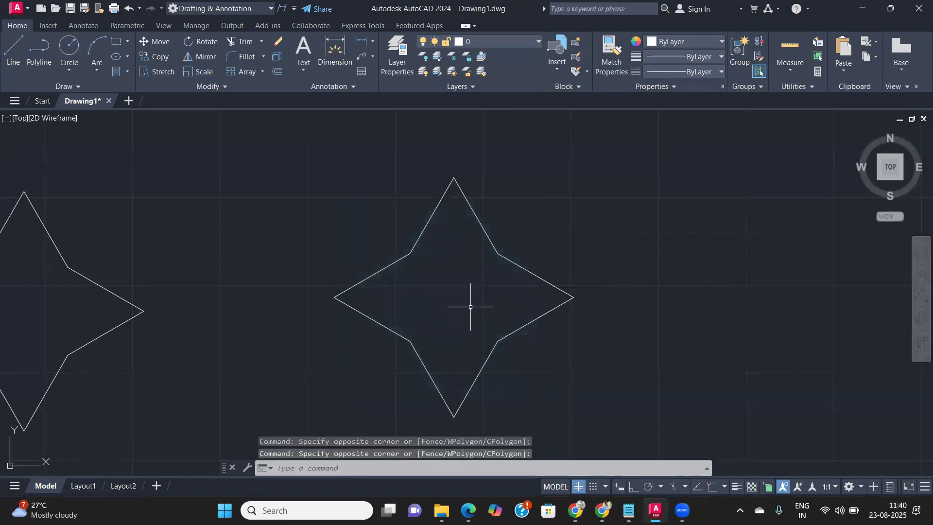
{"action": "left_click", "coordinate": [301, 162]}
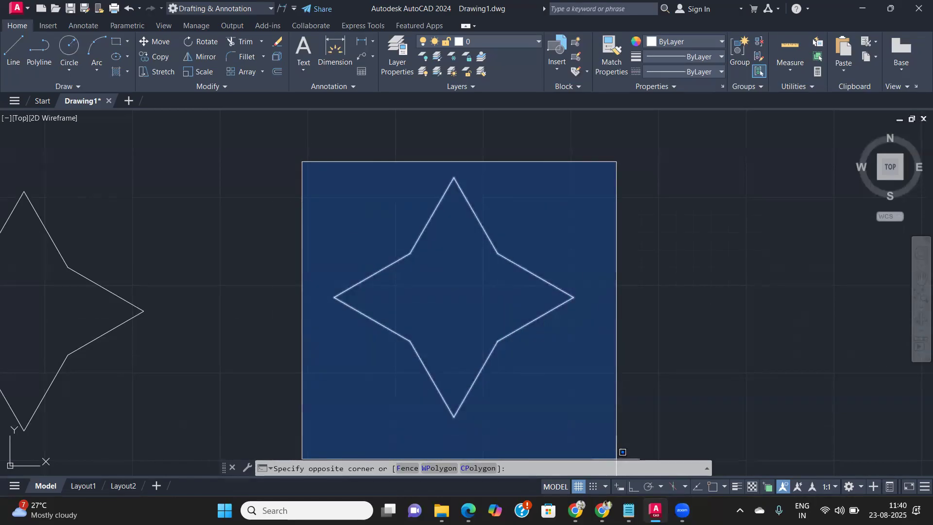
{"action": "left_click", "coordinate": [624, 442]}
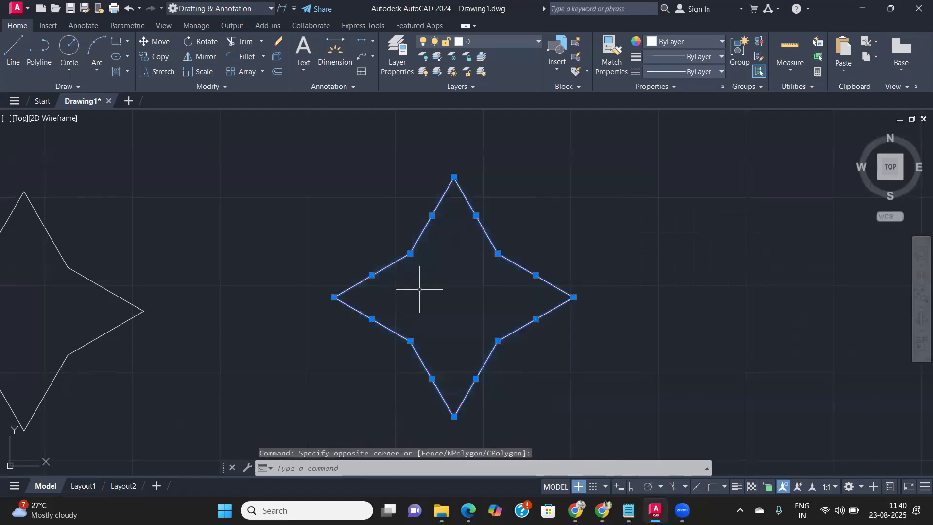
{"action": "key", "text": "Escape"}
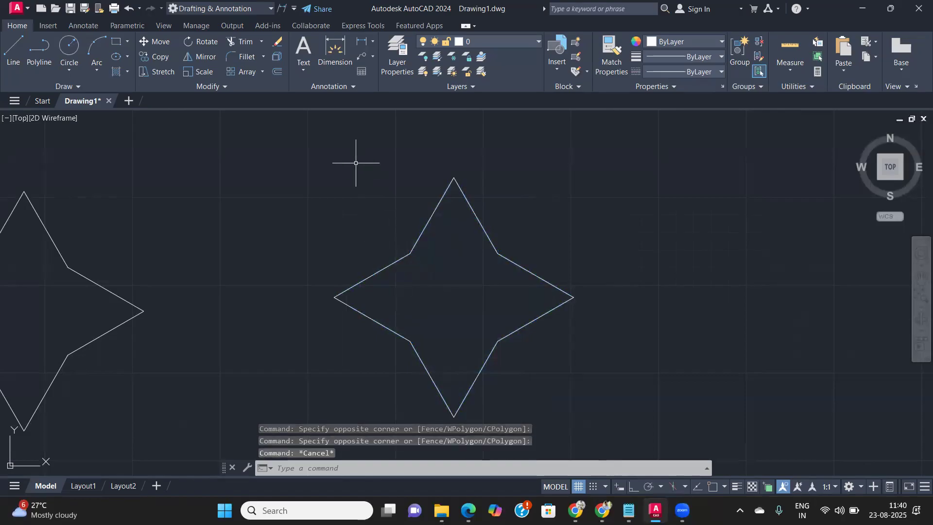
Window-select only the two sides of the second star's upper tip from left to right, and clear the selection
{"action": "left_click", "coordinate": [353, 143]}
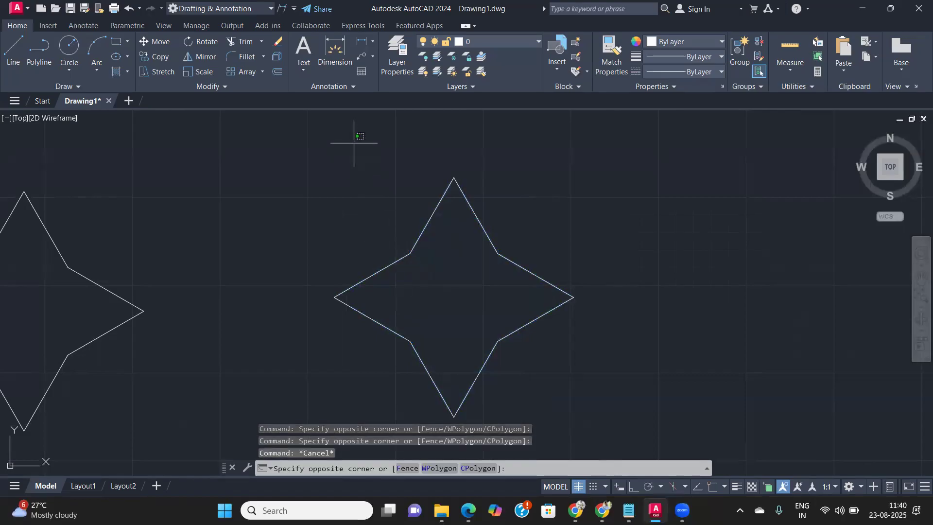
{"action": "left_click", "coordinate": [524, 296]}
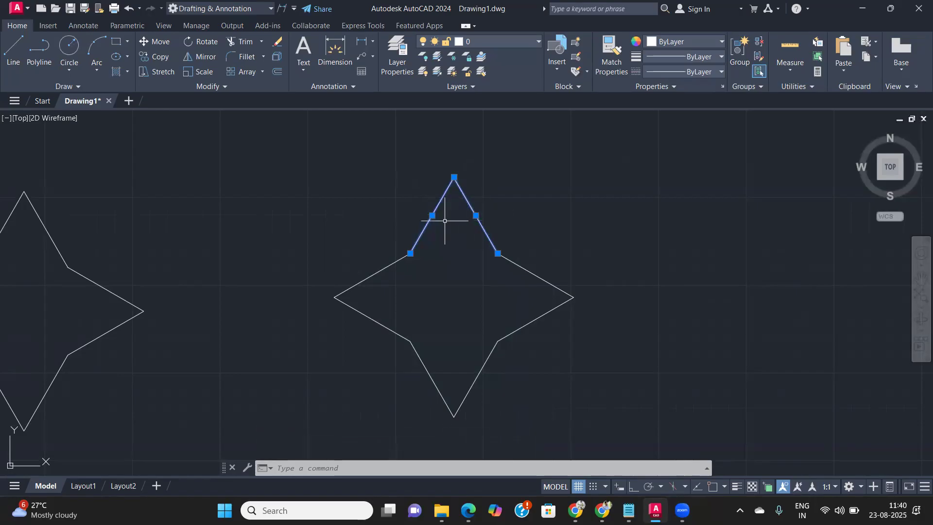
{"action": "key", "text": "Escape"}
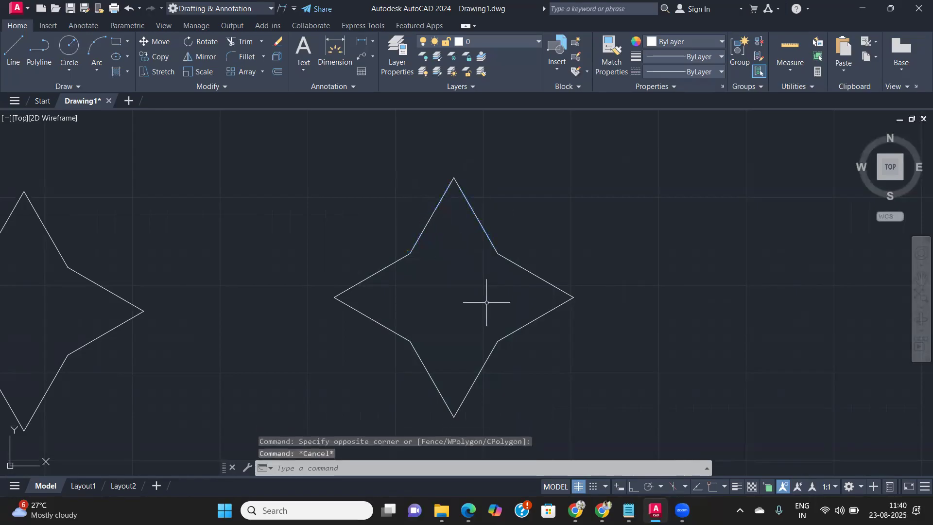
Select all sides of the second star with a right-to-left crossing window that only partly covers it, and clear the selection
{"action": "left_click", "coordinate": [551, 382]}
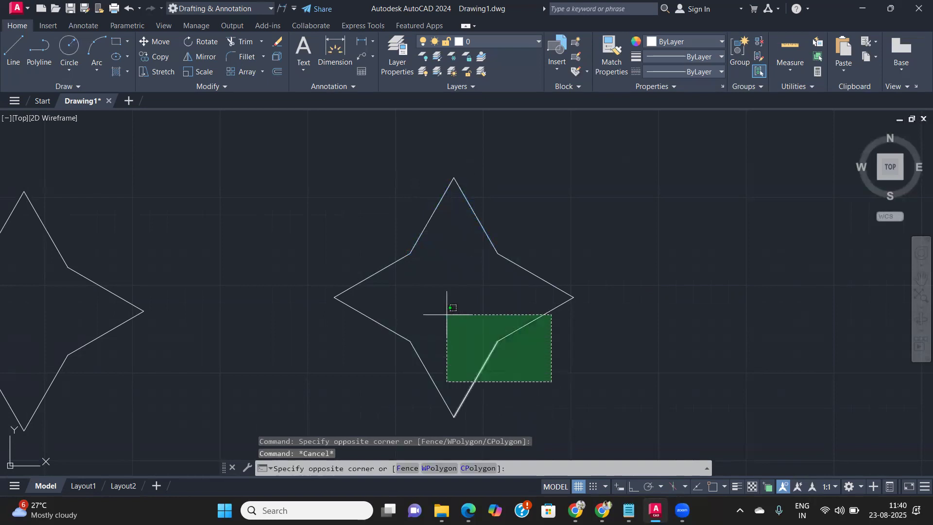
{"action": "left_click", "coordinate": [382, 245]}
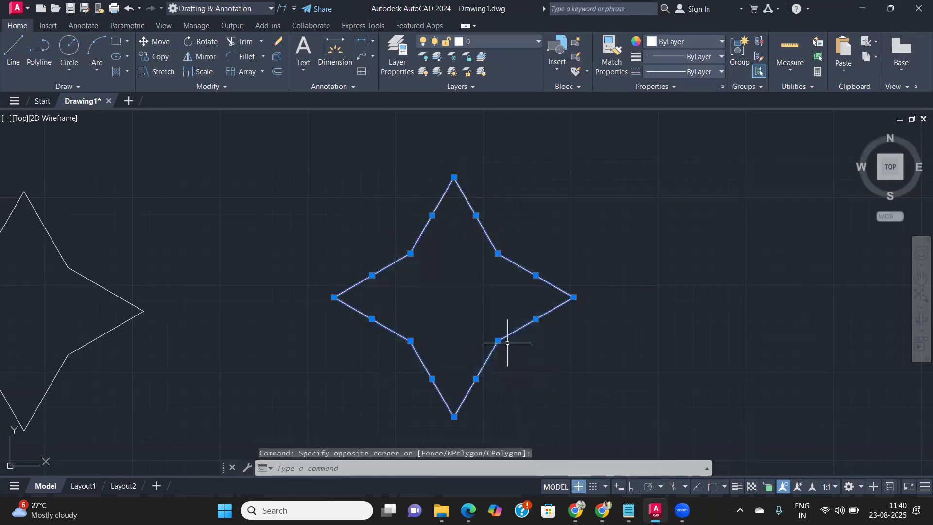
{"action": "key", "text": "Escape"}
{"action": "scroll", "coordinate": [291, 350], "scroll_direction": "down", "scroll_amount": 4}
{"action": "scroll", "coordinate": [250, 358], "scroll_direction": "up", "scroll_amount": 4}
Select the lower-right side of the first star with a crossing window, and clear the selection
{"action": "left_click", "coordinate": [188, 359]}
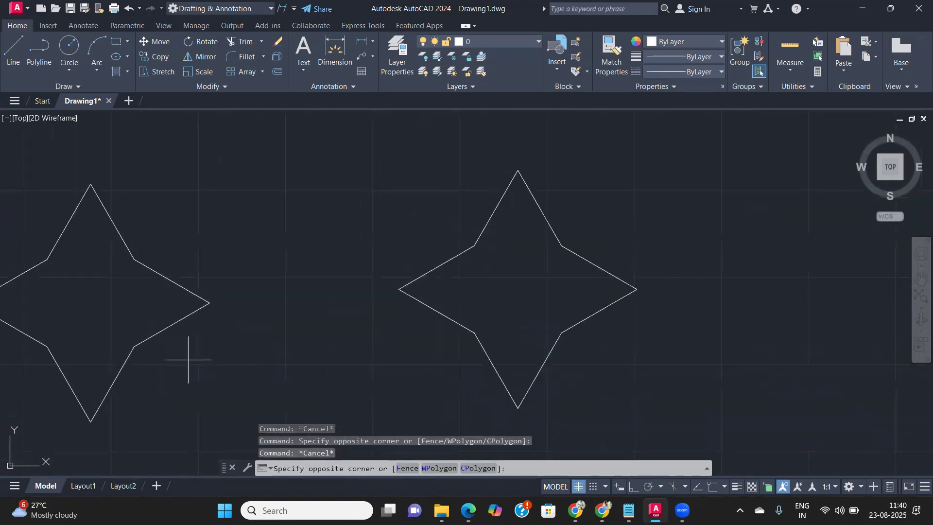
{"action": "scroll", "coordinate": [162, 321], "scroll_direction": "up", "scroll_amount": 4}
{"action": "left_click", "coordinate": [165, 324]}
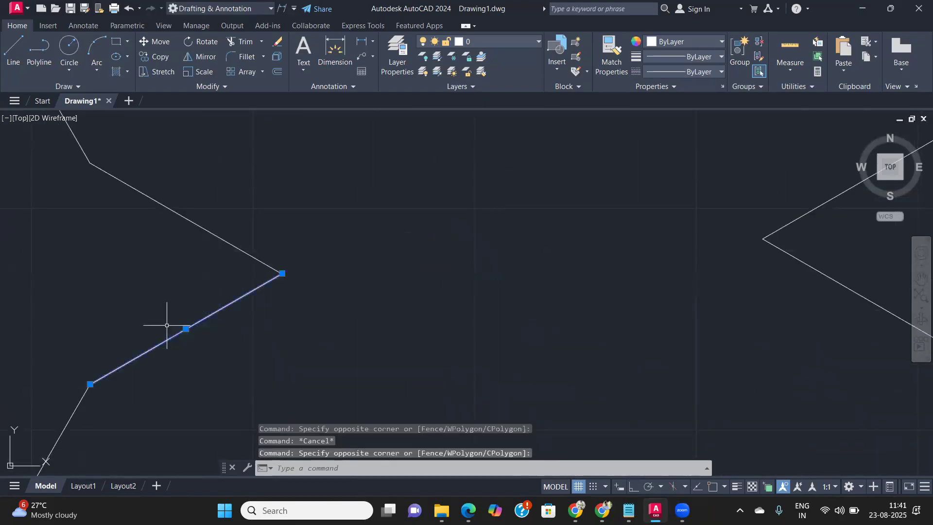
{"action": "scroll", "coordinate": [186, 326], "scroll_direction": "down", "scroll_amount": 4}
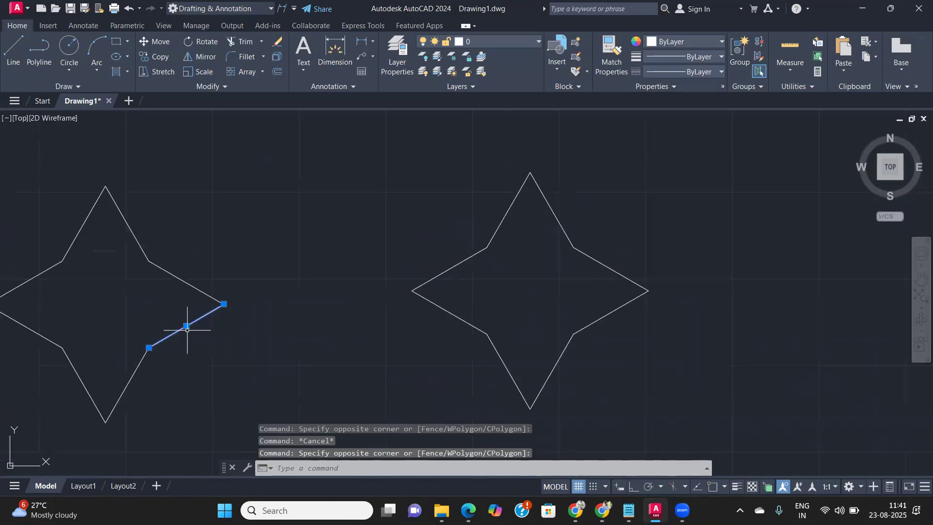
{"action": "key", "text": "Escape"}
Select only the upper-left side of the second star with a left-to-right window, and clear the selection
{"action": "left_click", "coordinate": [428, 230]}
{"action": "key", "text": "Escape"}
{"action": "left_click", "coordinate": [424, 249]}
{"action": "left_click", "coordinate": [455, 289]}
{"action": "left_click", "coordinate": [352, 230]}
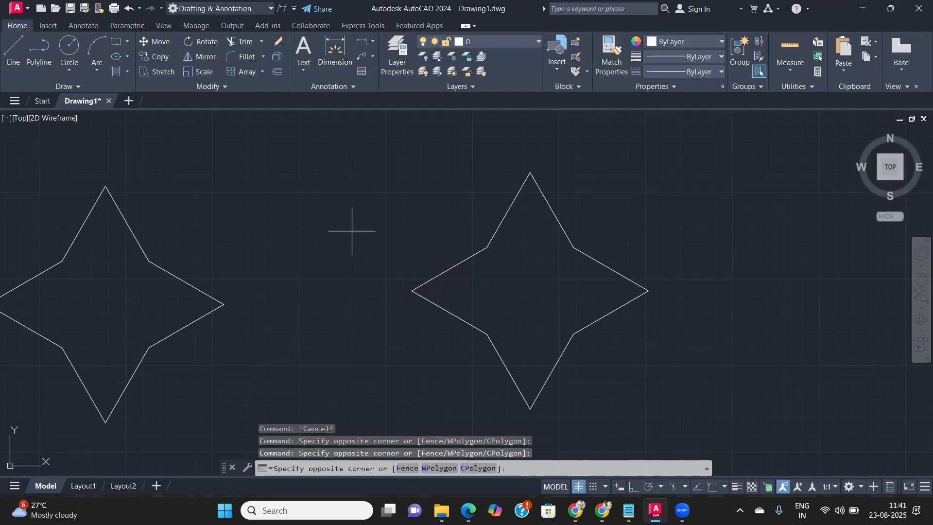
{"action": "left_click", "coordinate": [518, 304]}
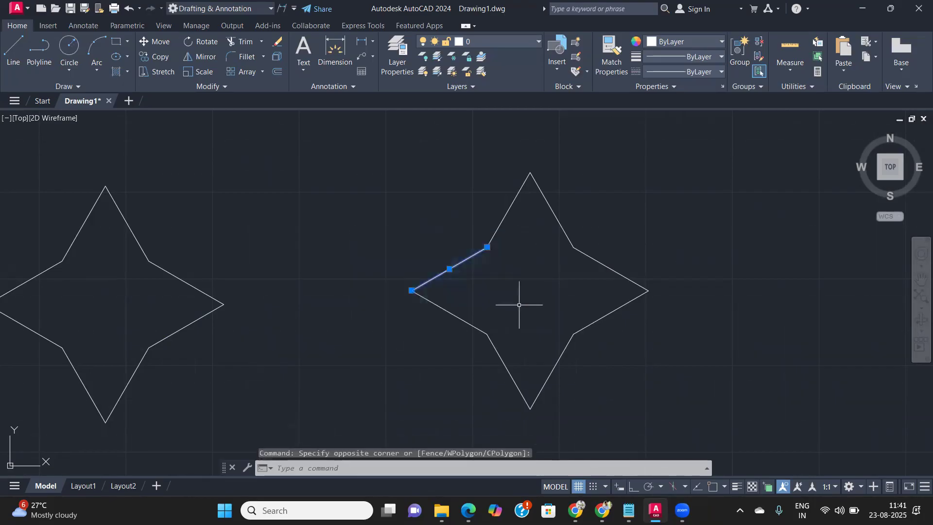
{"action": "key", "text": "Escape"}
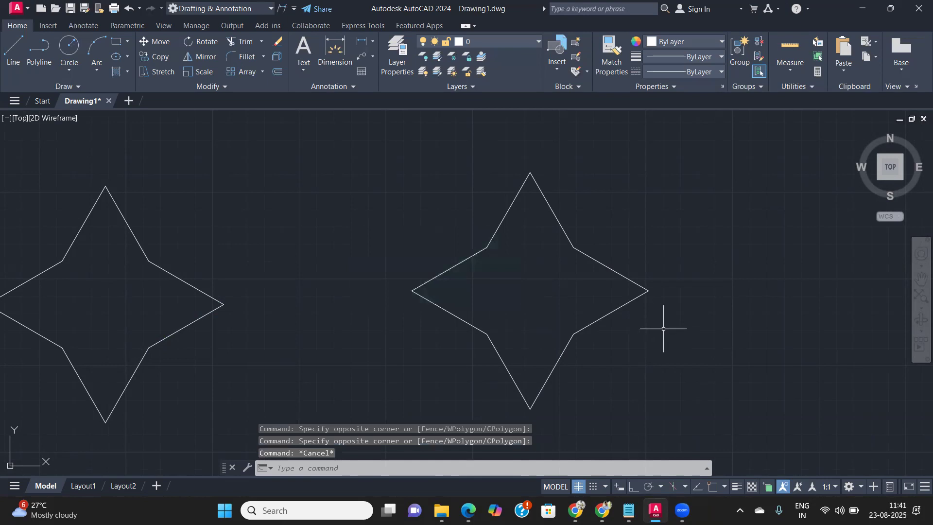
Select the lower-right side of the second star with a small right-to-left crossing window, and clear the selection
{"action": "left_click", "coordinate": [640, 339]}
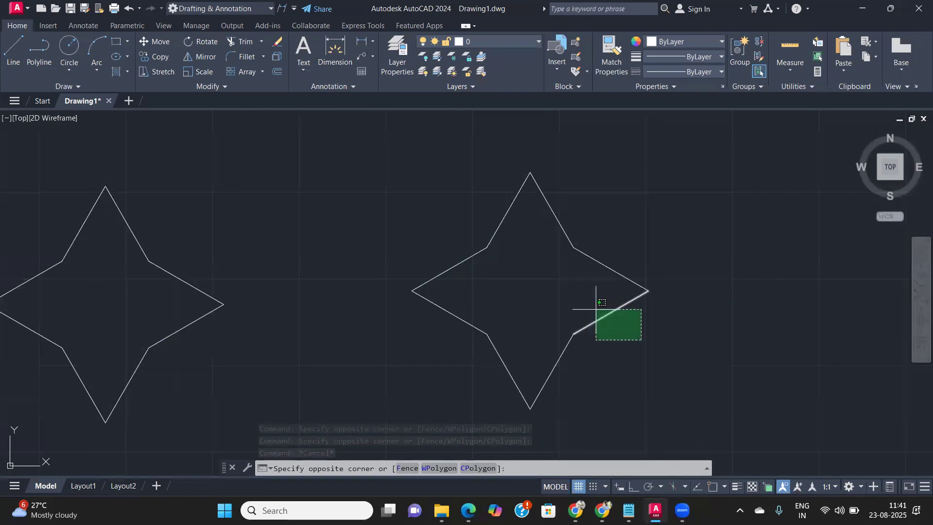
{"action": "left_click", "coordinate": [596, 309]}
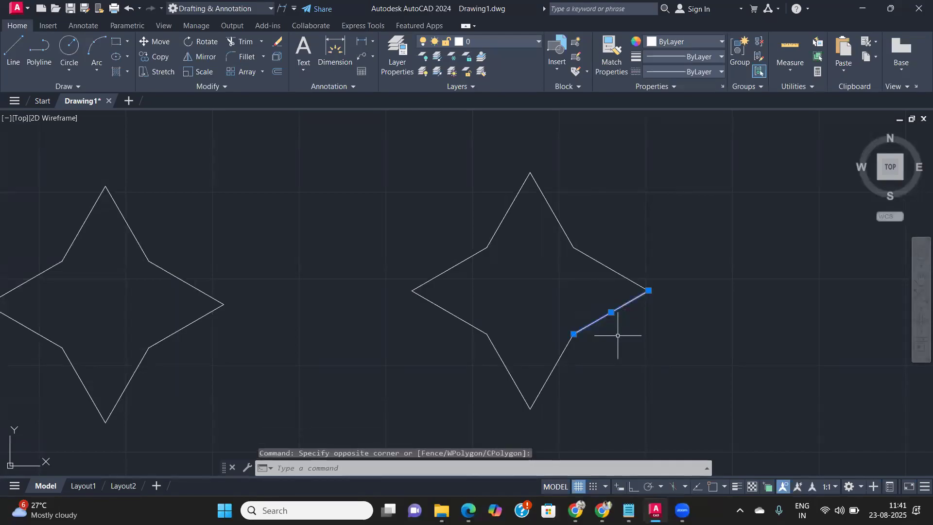
{"action": "key", "text": "Escape"}
Select the whole second star with a right-to-left crossing window, erase it, and undo the erase
{"action": "scroll", "coordinate": [630, 375], "scroll_direction": "down", "scroll_amount": 3}
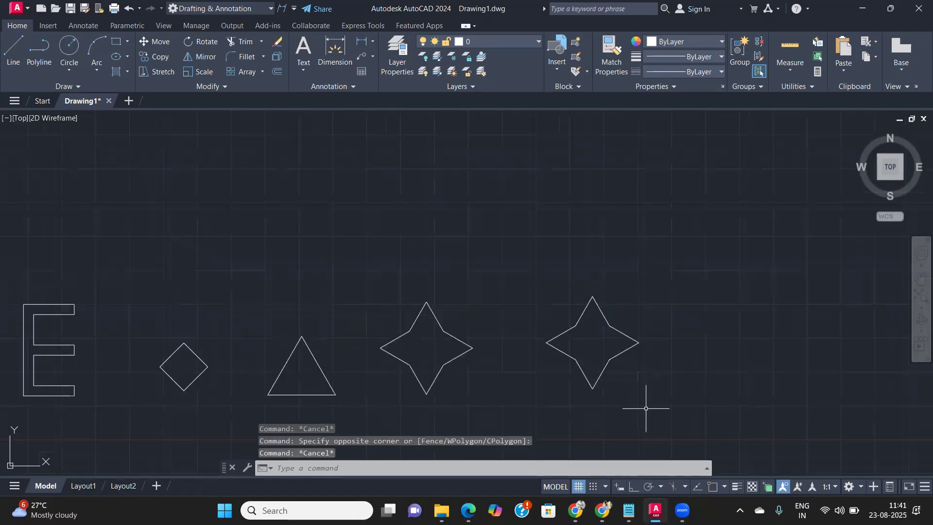
{"action": "left_click", "coordinate": [647, 409]}
{"action": "left_click", "coordinate": [510, 256]}
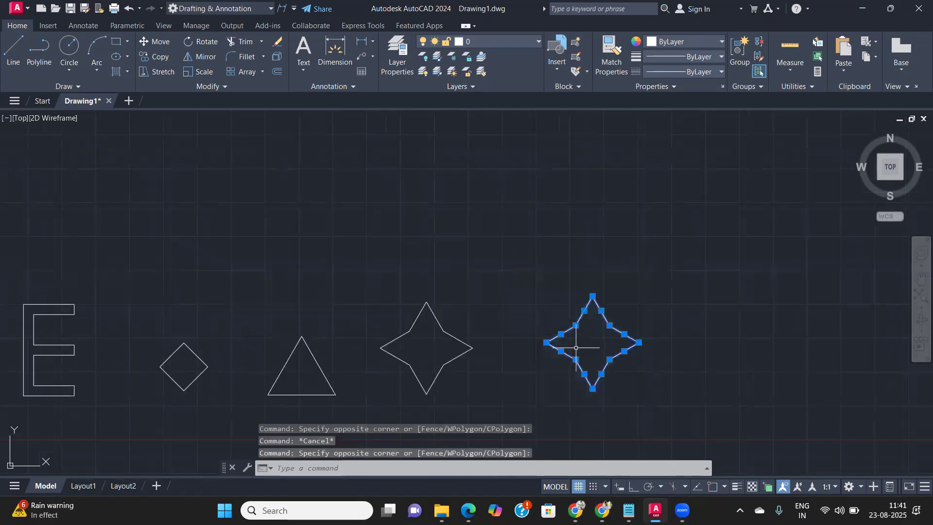
{"action": "type", "text": "e"}
{"action": "key", "text": "Return"}
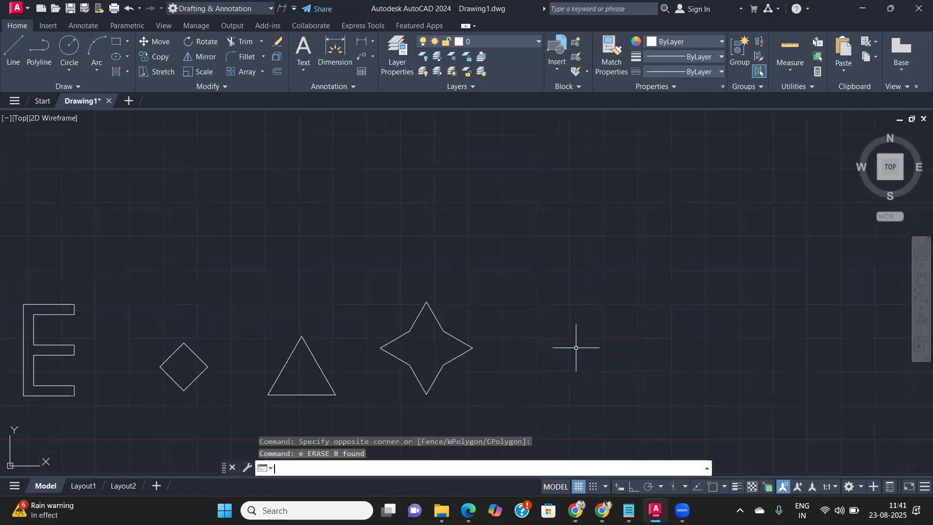
{"action": "key", "text": "ctrl+z"}
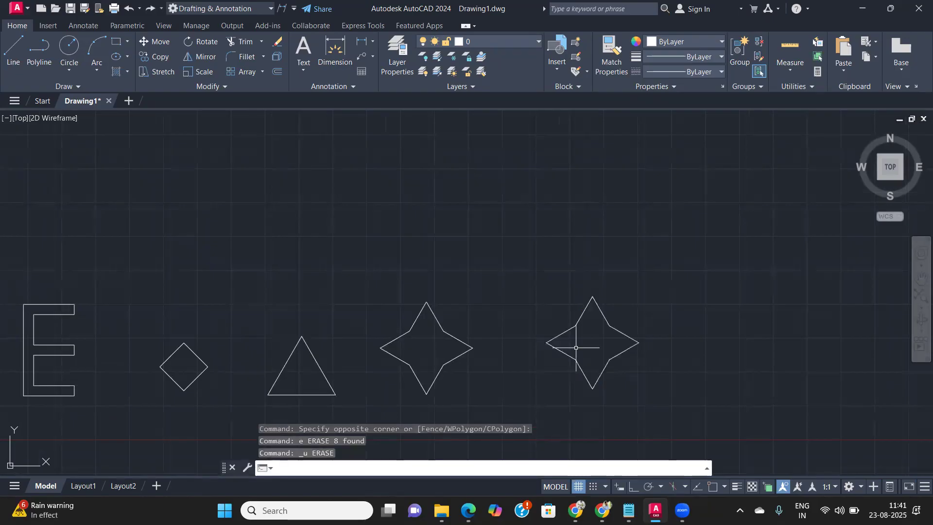
Select the second star with a crossing window and move it up and to the right, farther from the first star
{"action": "left_click", "coordinate": [660, 397]}
{"action": "left_click", "coordinate": [536, 282]}
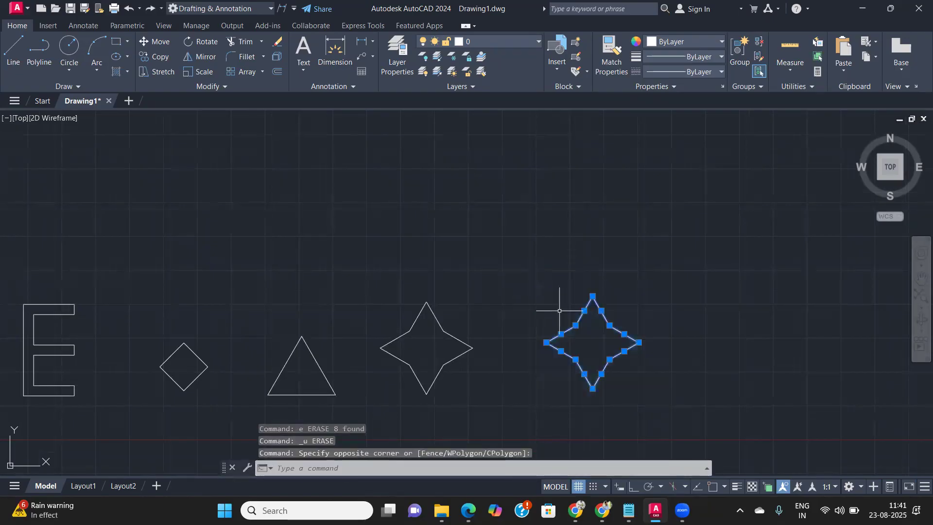
{"action": "type", "text": "m"}
{"action": "key", "text": "Return"}
{"action": "left_click", "coordinate": [598, 349]}
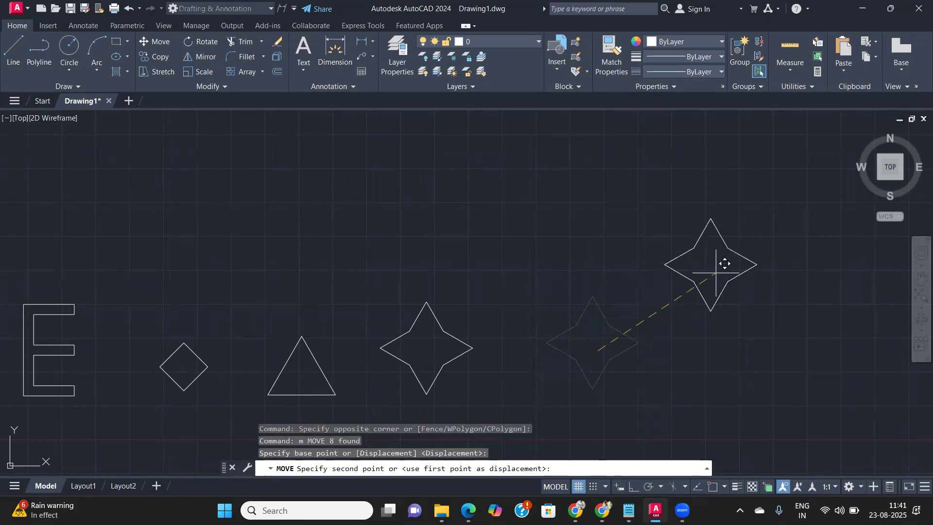
{"action": "left_click", "coordinate": [756, 242]}
{"action": "scroll", "coordinate": [687, 312], "scroll_direction": "down", "scroll_amount": 2}
{"action": "middle_click_drag", "start_coordinate": [709, 290], "coordinate": [336, 264]}
{"action": "scroll", "coordinate": [443, 271], "scroll_direction": "up", "scroll_amount": 4}
{"action": "scroll", "coordinate": [570, 310], "scroll_direction": "down", "scroll_amount": 3}
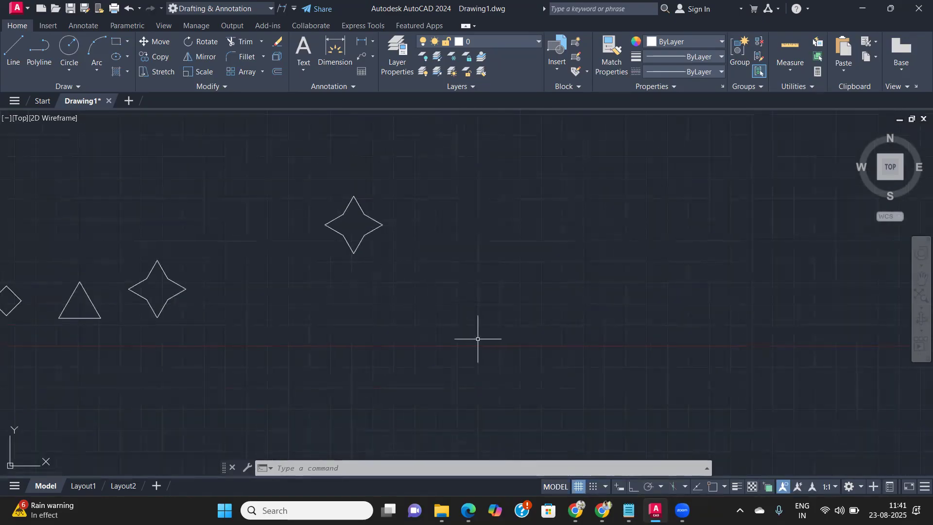
{"action": "scroll", "coordinate": [333, 285], "scroll_direction": "up", "scroll_amount": 4}
{"action": "middle_click_drag", "start_coordinate": [333, 278], "coordinate": [575, 298]}
{"action": "scroll", "coordinate": [440, 333], "scroll_direction": "down", "scroll_amount": 2}
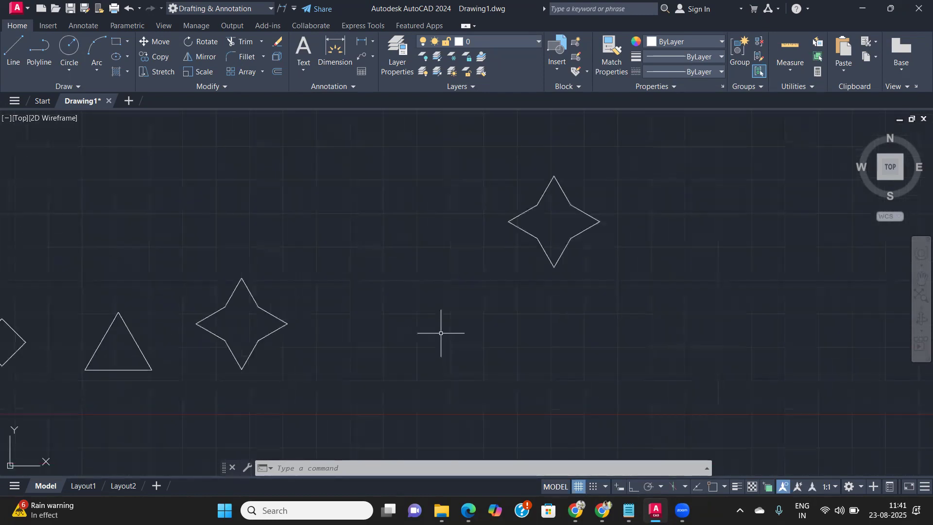
Look over the drawn shapes, from the rectangle near the origin to the star that was moved away
{"action": "middle_click_drag", "start_coordinate": [444, 316], "coordinate": [504, 306]}
{"action": "scroll", "coordinate": [466, 310], "scroll_direction": "down", "scroll_amount": 4}
{"action": "scroll", "coordinate": [322, 310], "scroll_direction": "up", "scroll_amount": 2}
{"action": "scroll", "coordinate": [327, 305], "scroll_direction": "up", "scroll_amount": 2}
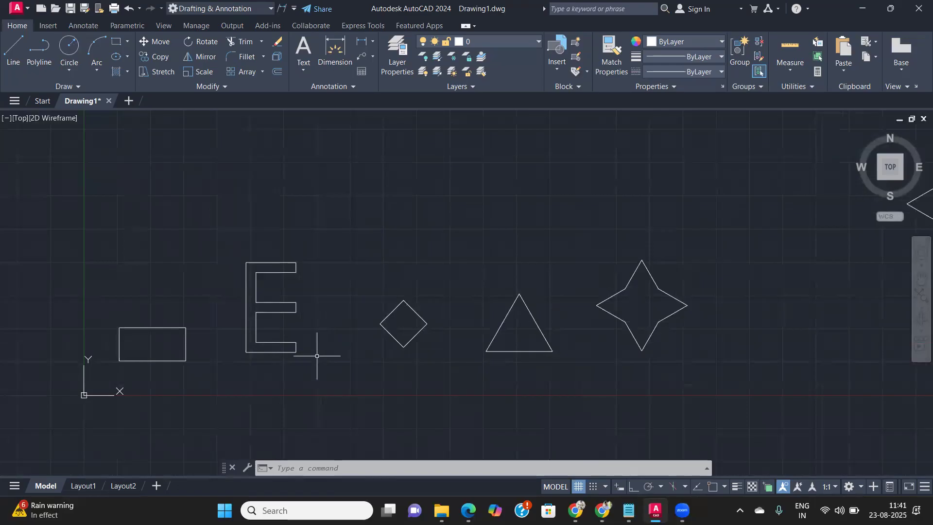
{"action": "scroll", "coordinate": [317, 356], "scroll_direction": "down", "scroll_amount": 3}
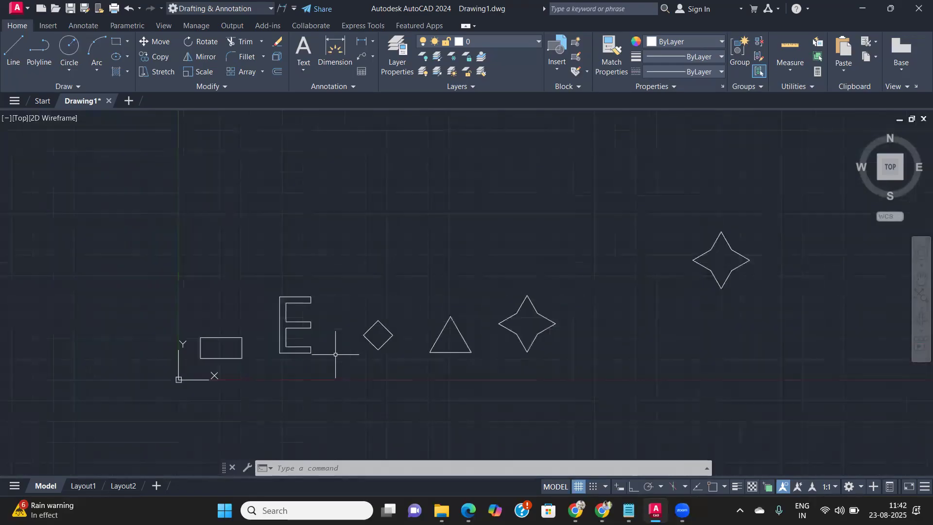
{"action": "scroll", "coordinate": [626, 328], "scroll_direction": "up", "scroll_amount": 2}
{"action": "scroll", "coordinate": [569, 307], "scroll_direction": "up", "scroll_amount": 2}
{"action": "middle_click_drag", "start_coordinate": [445, 273], "coordinate": [389, 273]}
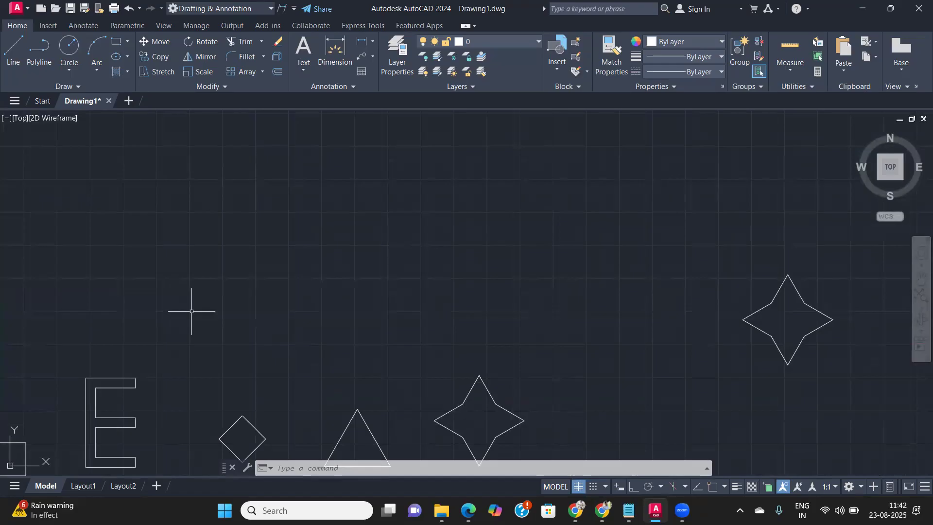
Draw a slanted line segment in the empty space above the diamond and triangle, and remove it with the Line command's Undo option
{"action": "type", "text": "1"}
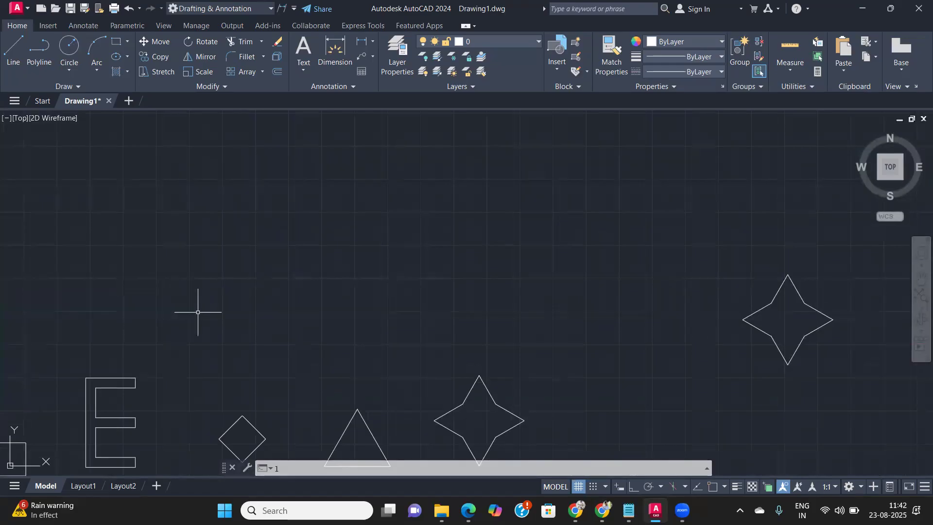
{"action": "key", "text": "Return"}
{"action": "left_click", "coordinate": [285, 306]}
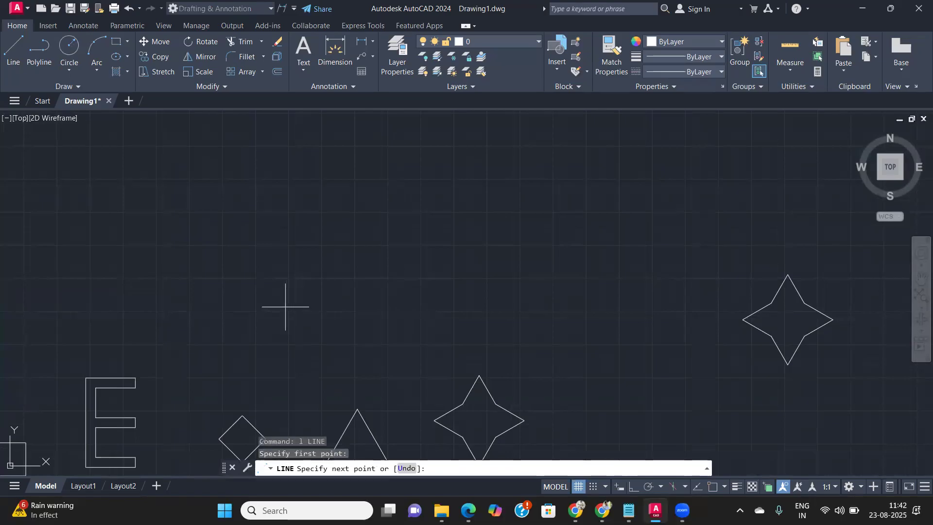
{"action": "left_click", "coordinate": [369, 238]}
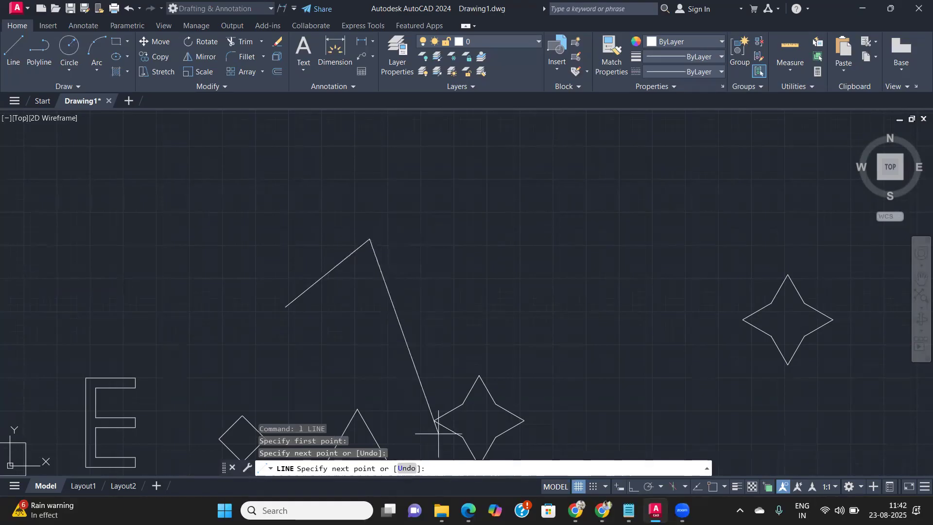
{"action": "type", "text": "u"}
{"action": "key", "text": "Return"}
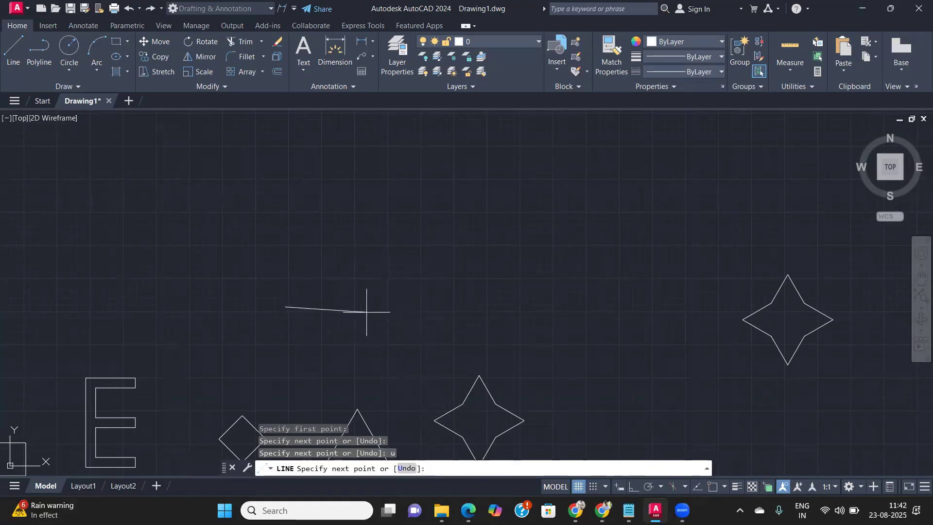
Draw the slanted segment again from the same start point twice, undo it each time, and cancel the Line command
{"action": "left_click", "coordinate": [378, 239]}
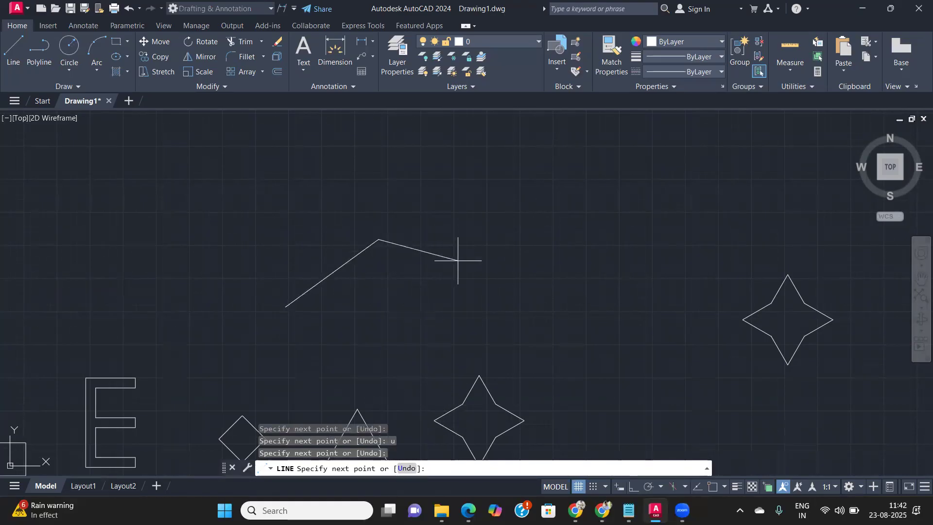
{"action": "key", "text": "ctrl+z"}
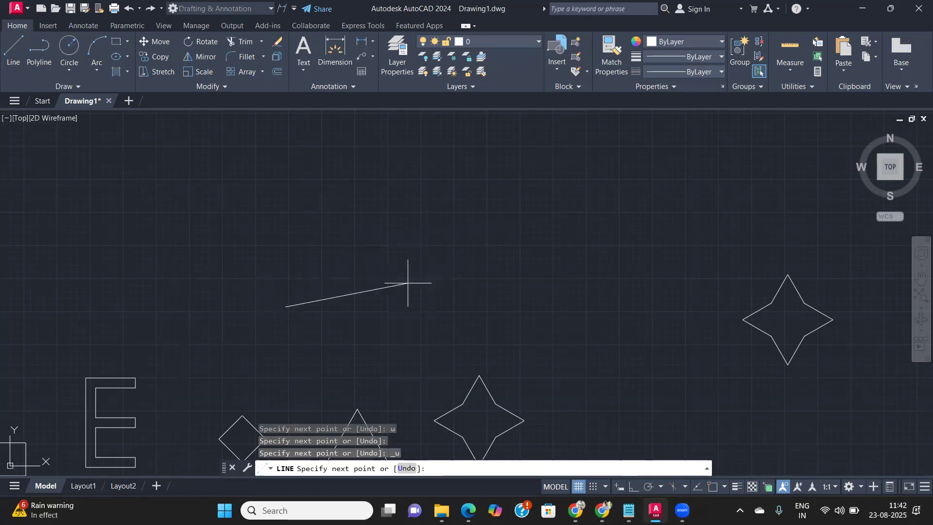
{"action": "left_click", "coordinate": [386, 235]}
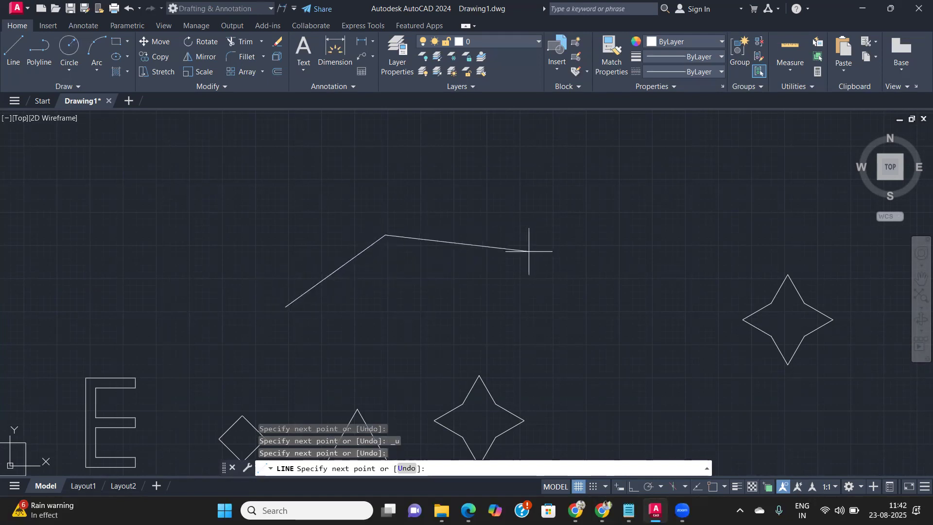
{"action": "key", "text": "ctrl+z"}
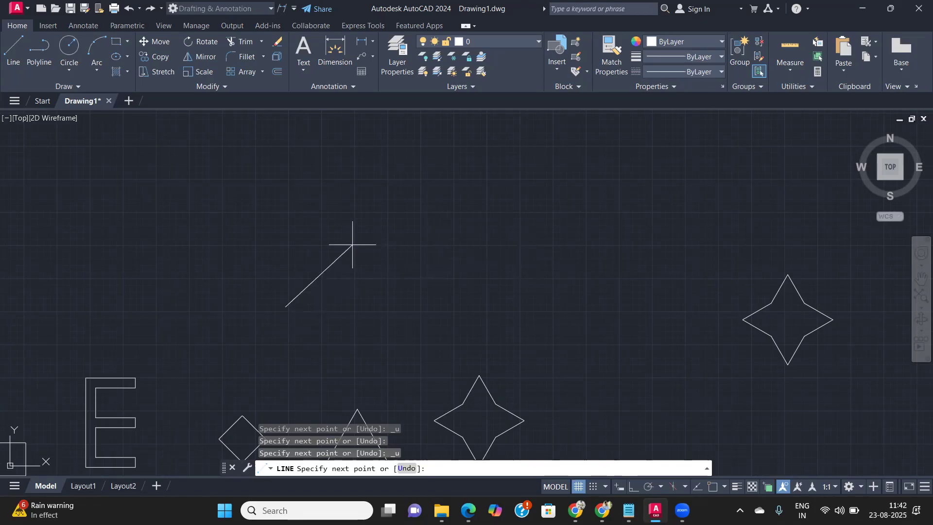
{"action": "key", "text": "Escape"}
{"action": "scroll", "coordinate": [341, 279], "scroll_direction": "down", "scroll_amount": 5}
{"action": "mouse_move", "coordinate": [341, 279]}
{"action": "middle_mouse_down"}
{"action": "mouse_move", "coordinate": [381, 213]}
{"action": "mouse_move", "coordinate": [443, 217]}
{"action": "mouse_move", "coordinate": [433, 240]}
{"action": "mouse_move", "coordinate": [462, 215]}
{"action": "middle_mouse_up"}
{"action": "scroll", "coordinate": [371, 234], "scroll_direction": "up", "scroll_amount": 4}
{"action": "scroll", "coordinate": [462, 214], "scroll_direction": "down", "scroll_amount": 4}
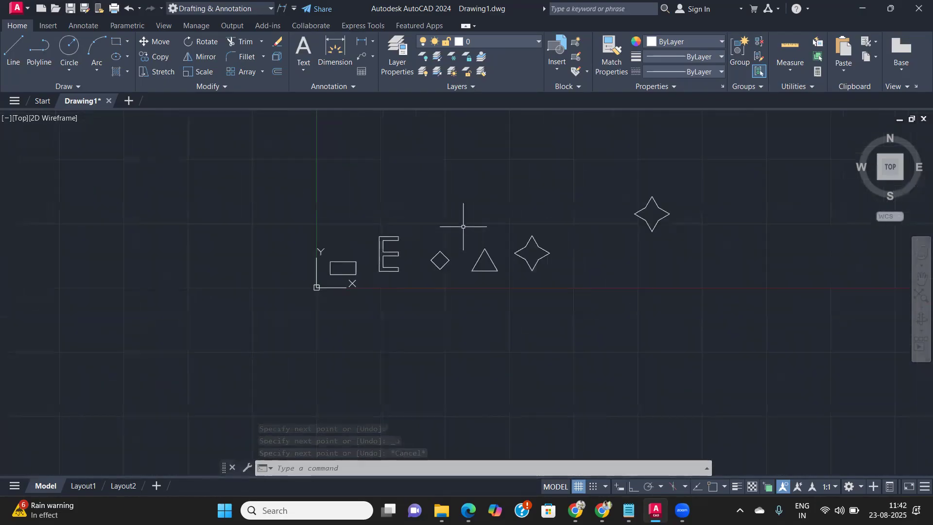
{"action": "left_click", "coordinate": [751, 275]}
{"action": "left_click", "coordinate": [541, 165]}
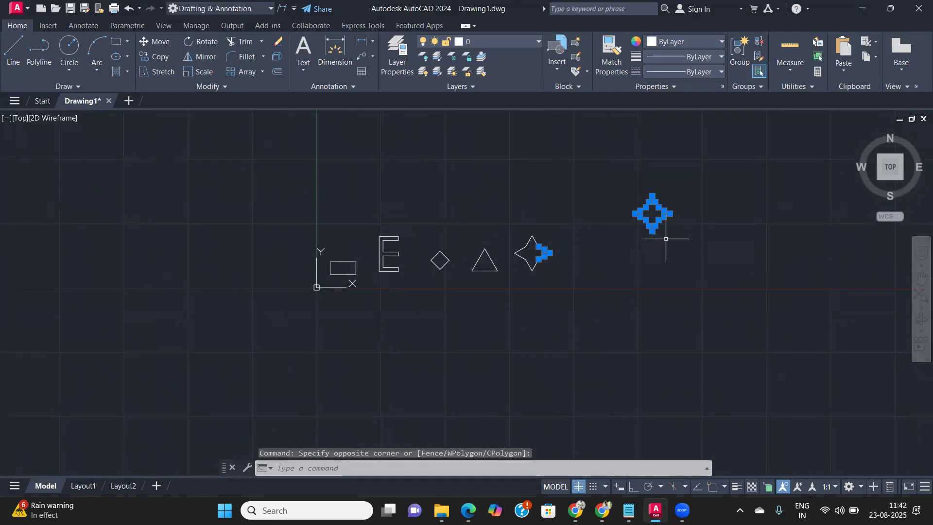
{"action": "key", "text": "Escape"}
Select the far star with a right-to-left crossing window and move it down and to the left, next to the first star
{"action": "left_click", "coordinate": [670, 241]}
{"action": "left_click", "coordinate": [633, 193]}
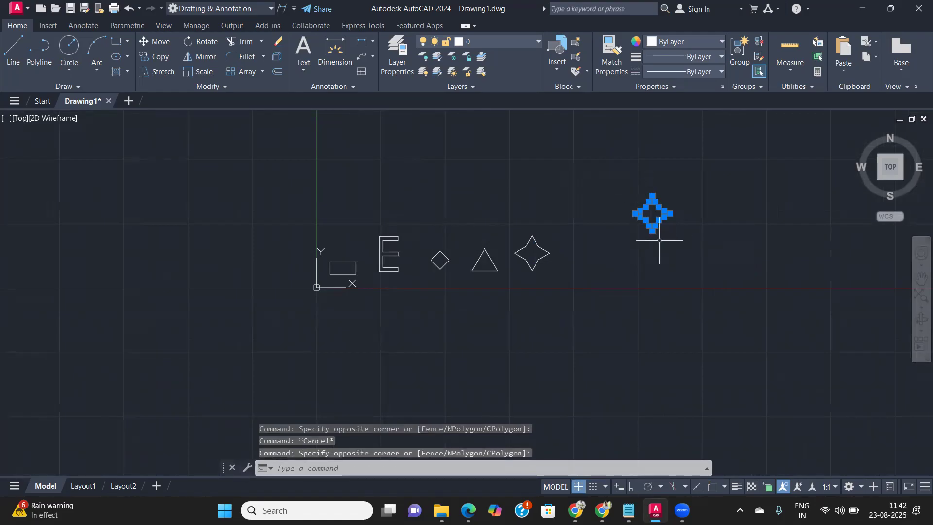
{"action": "type", "text": "m"}
{"action": "key", "text": "Return"}
{"action": "left_click", "coordinate": [667, 230]}
{"action": "left_click", "coordinate": [593, 265]}
{"action": "scroll", "coordinate": [547, 275], "scroll_direction": "up", "scroll_amount": 5}
{"action": "middle_click_drag", "start_coordinate": [496, 334], "coordinate": [597, 333]}
{"action": "middle_click_drag", "start_coordinate": [162, 323], "coordinate": [386, 303]}
{"action": "scroll", "coordinate": [226, 307], "scroll_direction": "up", "scroll_amount": 3}
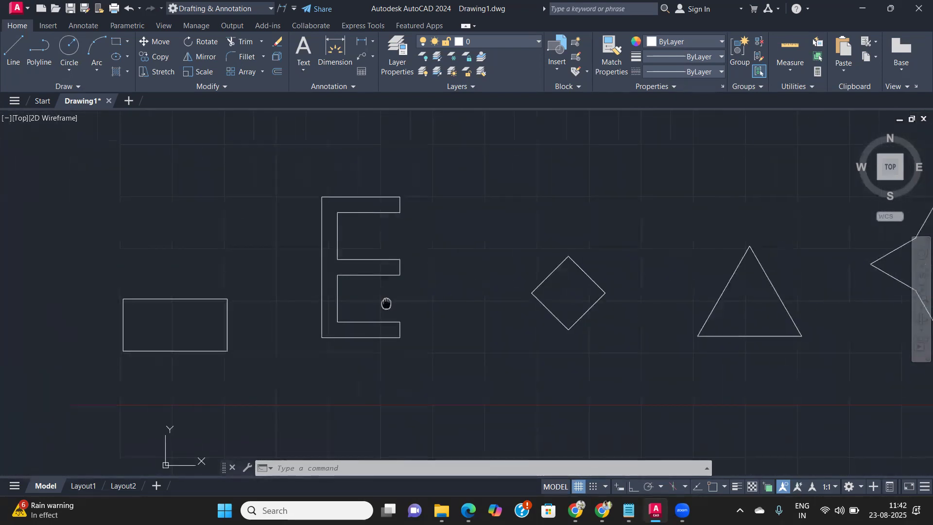
{"action": "scroll", "coordinate": [387, 303], "scroll_direction": "up", "scroll_amount": 3}
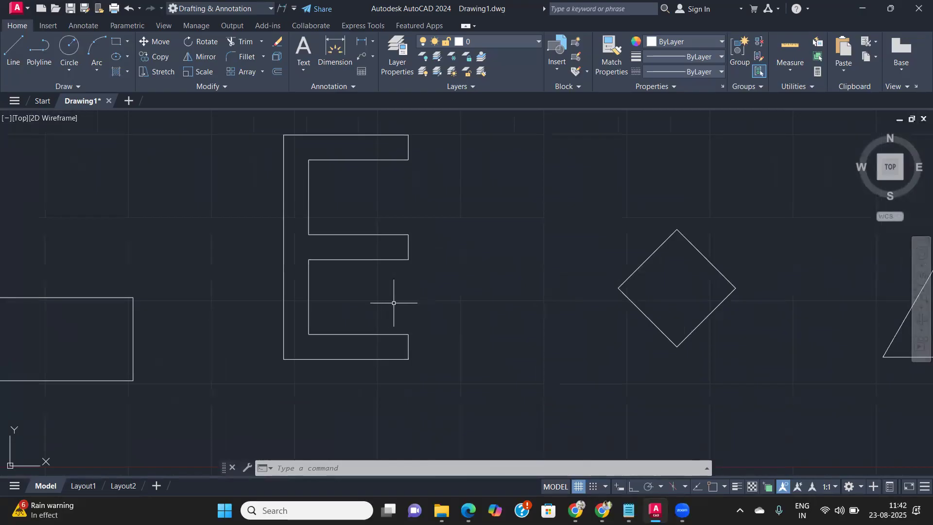
{"action": "scroll", "coordinate": [393, 302], "scroll_direction": "down", "scroll_amount": 3}
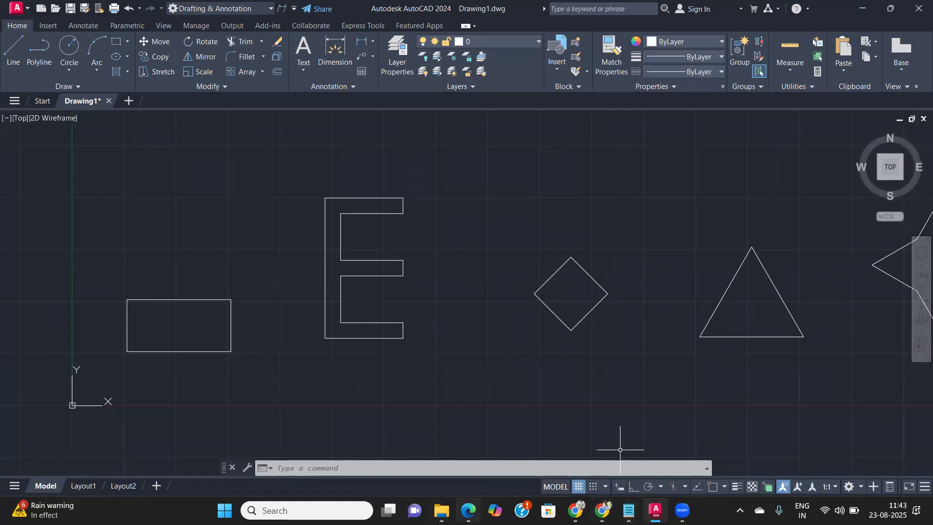
Switch to AUTOCAD Basic Exercises.pdf in Edge and look through the rectangular and relative polar coordinate exercises on pages 1 and 2
{"action": "mouse_move", "coordinate": [468, 510]}
{"action": "left_click", "coordinate": [469, 447]}
{"action": "scroll", "coordinate": [443, 265], "scroll_direction": "up", "scroll_amount": 7}
{"action": "scroll", "coordinate": [443, 264], "scroll_direction": "up", "scroll_amount": 10}
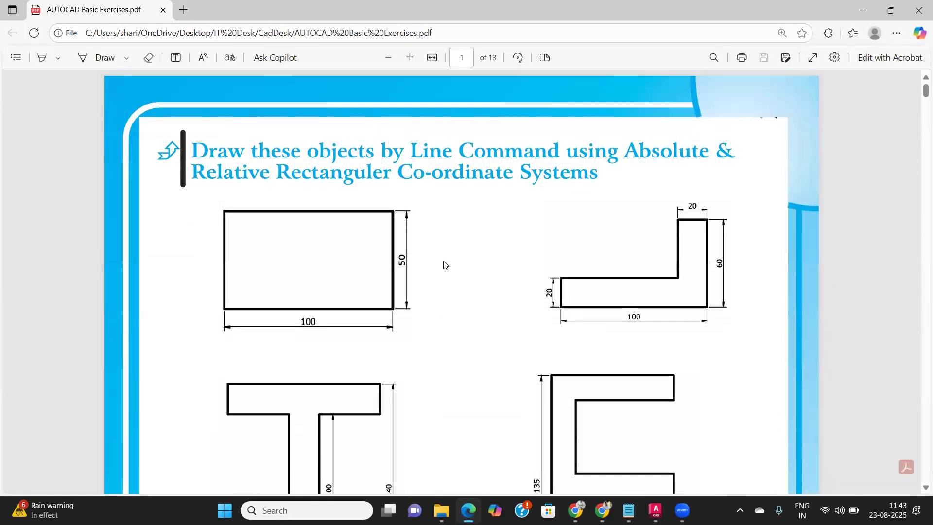
{"action": "scroll", "coordinate": [443, 264], "scroll_direction": "down", "scroll_amount": 10}
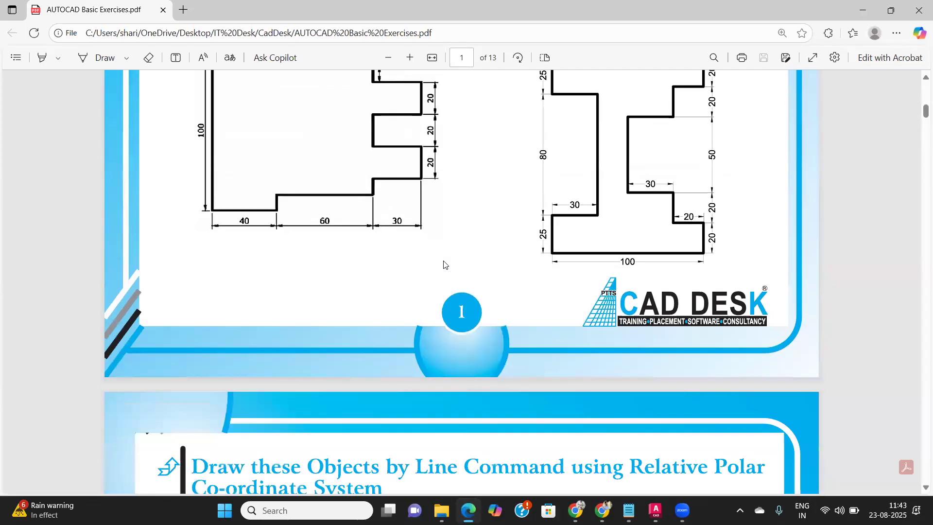
{"action": "scroll", "coordinate": [443, 264], "scroll_direction": "down", "scroll_amount": 10}
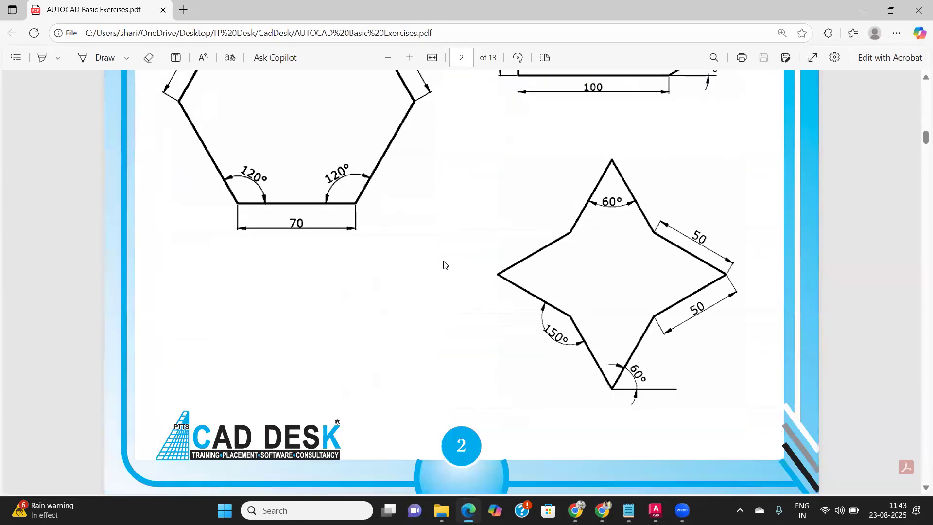
{"action": "scroll", "coordinate": [443, 264], "scroll_direction": "down", "scroll_amount": 3}
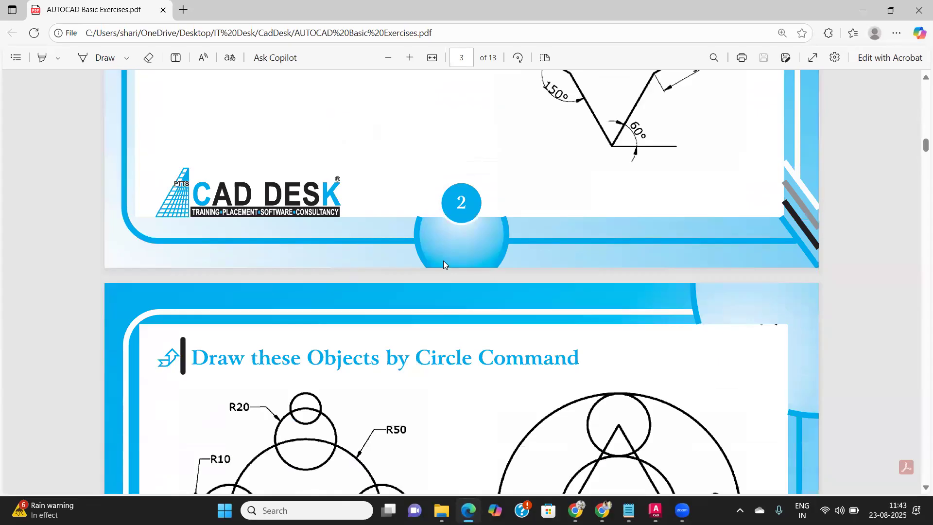
Go back through the polar exercises to page 1 and examine the dimensioned rectangle, L, I and E shapes
{"action": "scroll", "coordinate": [443, 262], "scroll_direction": "up", "scroll_amount": 12}
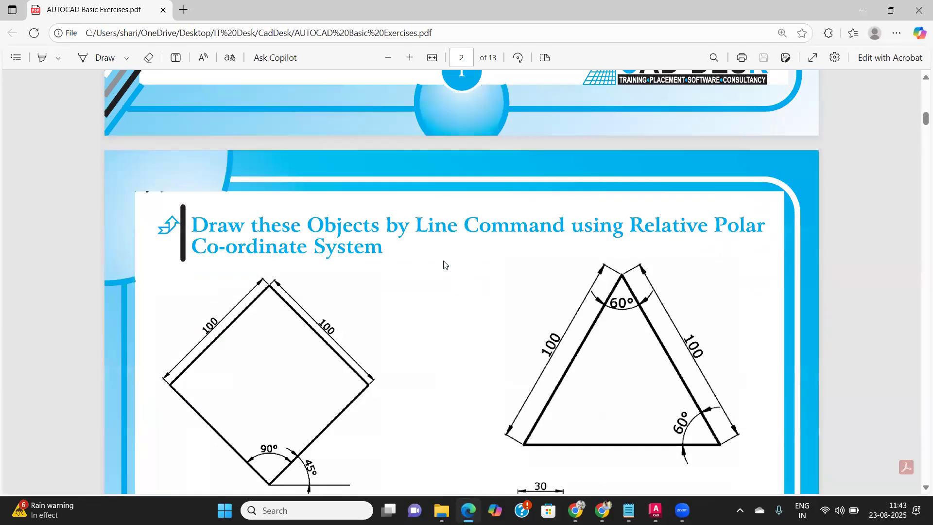
{"action": "scroll", "coordinate": [443, 265], "scroll_direction": "up", "scroll_amount": 12}
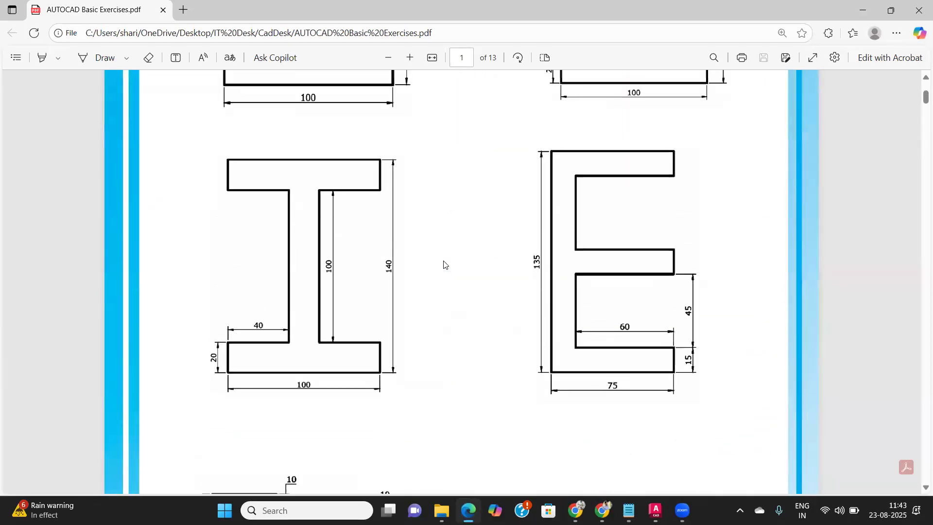
{"action": "scroll", "coordinate": [444, 264], "scroll_direction": "up", "scroll_amount": 5}
{"action": "scroll", "coordinate": [444, 264], "scroll_direction": "down", "scroll_amount": 5}
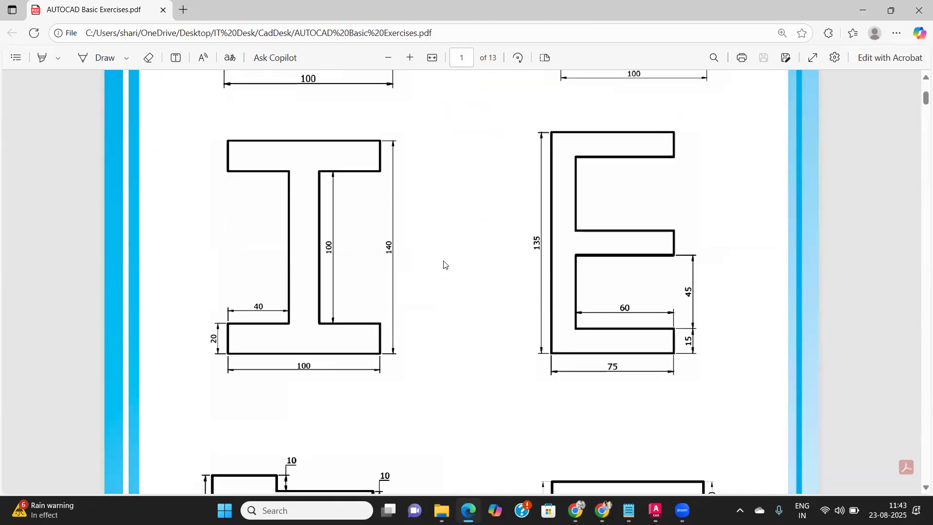
{"action": "left_click", "coordinate": [566, 80]}
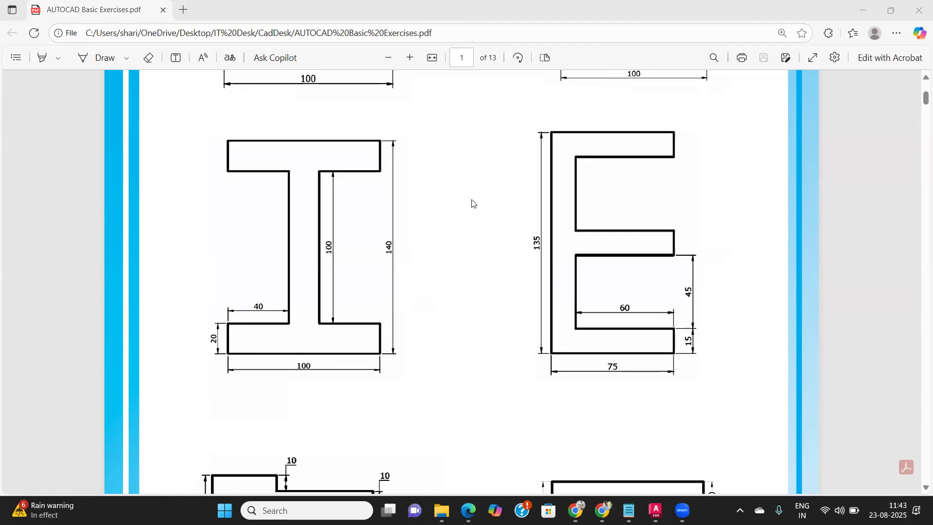
{"action": "scroll", "coordinate": [471, 203], "scroll_direction": "up", "scroll_amount": 5}
{"action": "scroll", "coordinate": [471, 202], "scroll_direction": "down", "scroll_amount": 3}
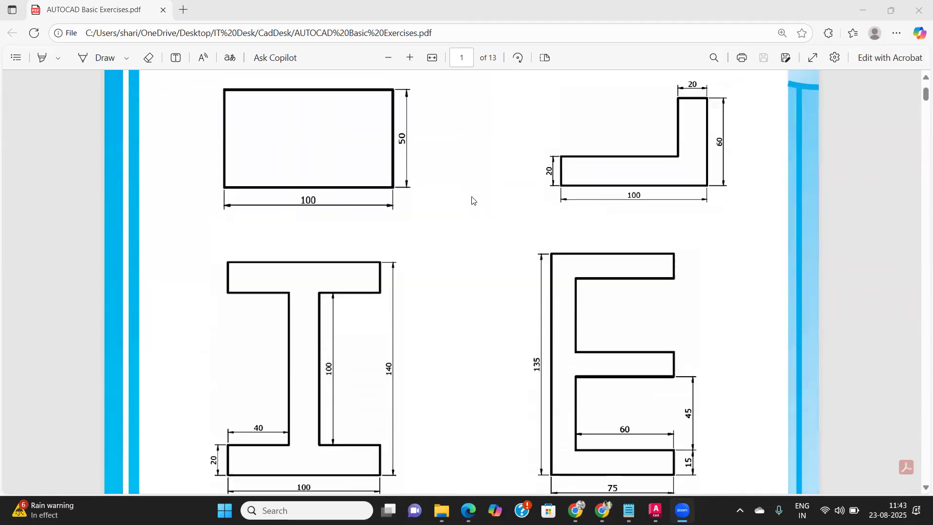
{"action": "scroll", "coordinate": [362, 173], "scroll_direction": "down", "scroll_amount": 3}
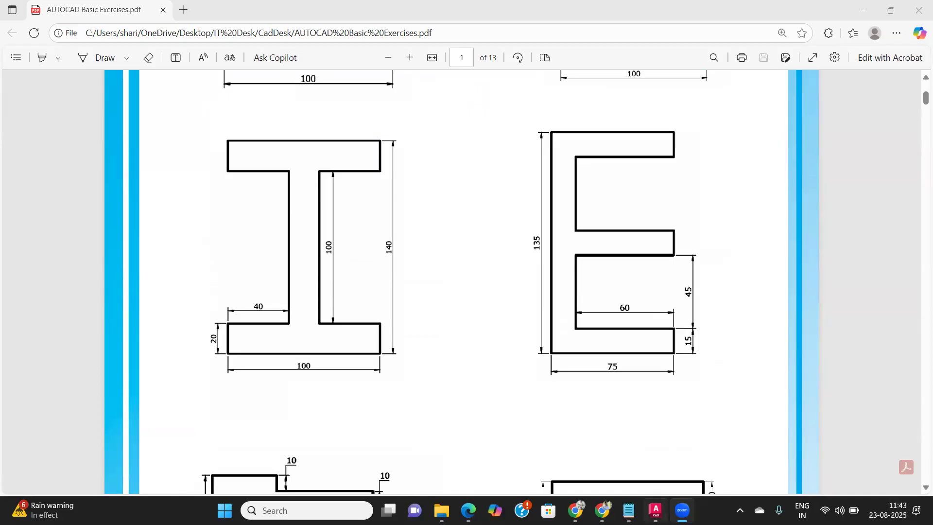
Switch back to AutoCAD and review the drawn rectangle, E, diamond, triangle and two stars
{"action": "left_click", "coordinate": [655, 510]}
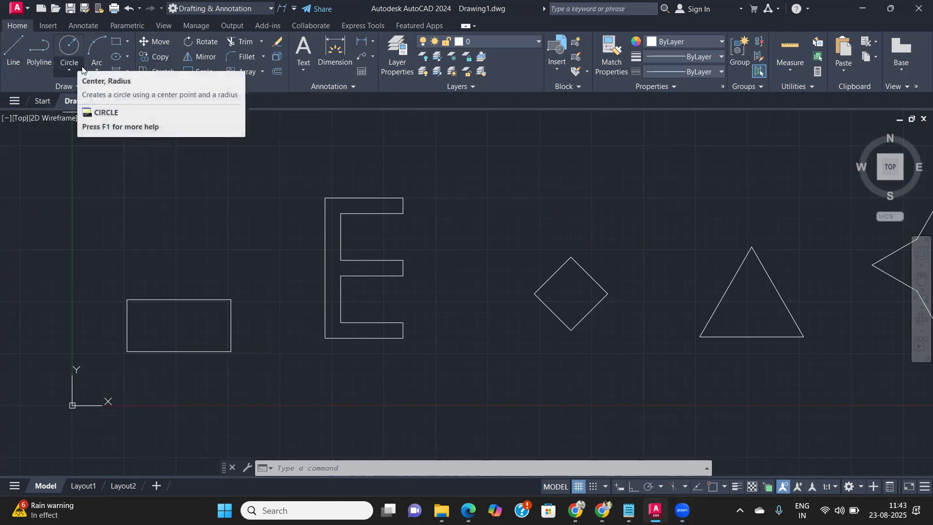
{"action": "scroll", "coordinate": [424, 221], "scroll_direction": "down", "scroll_amount": 4}
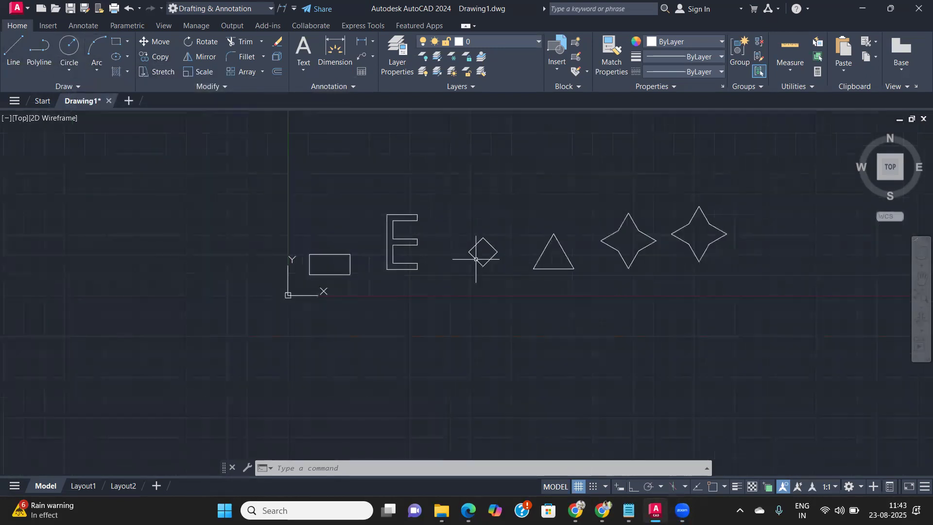
{"action": "scroll", "coordinate": [308, 307], "scroll_direction": "up", "scroll_amount": 5}
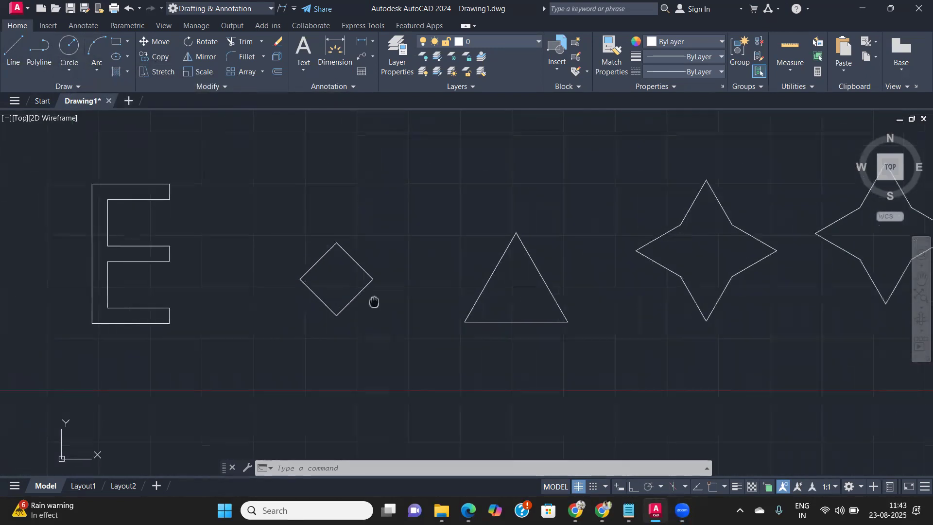
{"action": "middle_click_drag", "start_coordinate": [296, 293], "coordinate": [437, 303]}
{"action": "scroll", "coordinate": [326, 245], "scroll_direction": "up", "scroll_amount": 4}
{"action": "scroll", "coordinate": [327, 238], "scroll_direction": "down", "scroll_amount": 4}
{"action": "middle_click_drag", "start_coordinate": [327, 235], "coordinate": [364, 231]}
{"action": "scroll", "coordinate": [363, 250], "scroll_direction": "down", "scroll_amount": 3}
{"action": "middle_click_drag", "start_coordinate": [489, 267], "coordinate": [277, 282]}
{"action": "scroll", "coordinate": [411, 276], "scroll_direction": "up", "scroll_amount": 3}
{"action": "scroll", "coordinate": [291, 284], "scroll_direction": "down", "scroll_amount": 2}
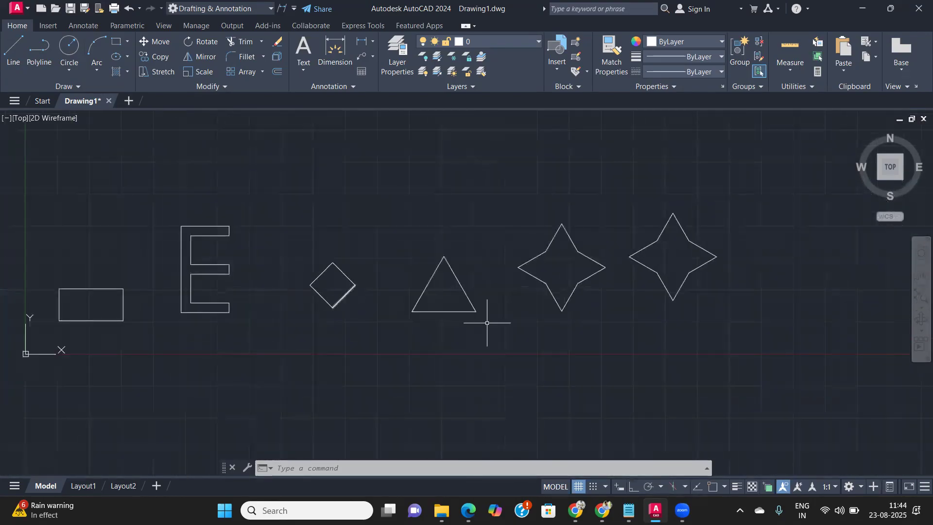